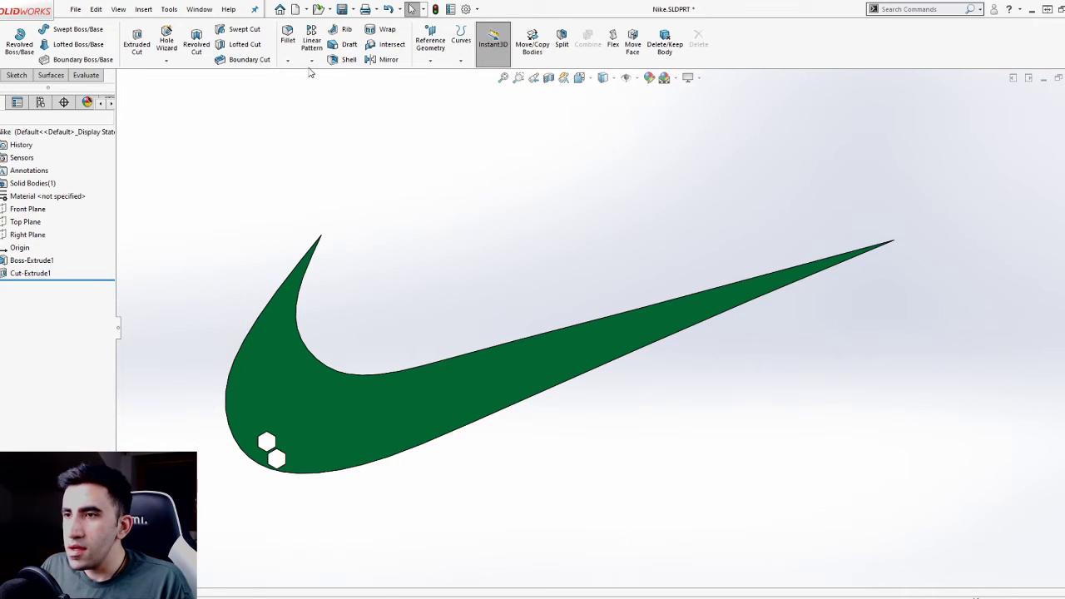
Browse the pattern types drop-down list, opening and closing it several times.
left_click(312, 60)
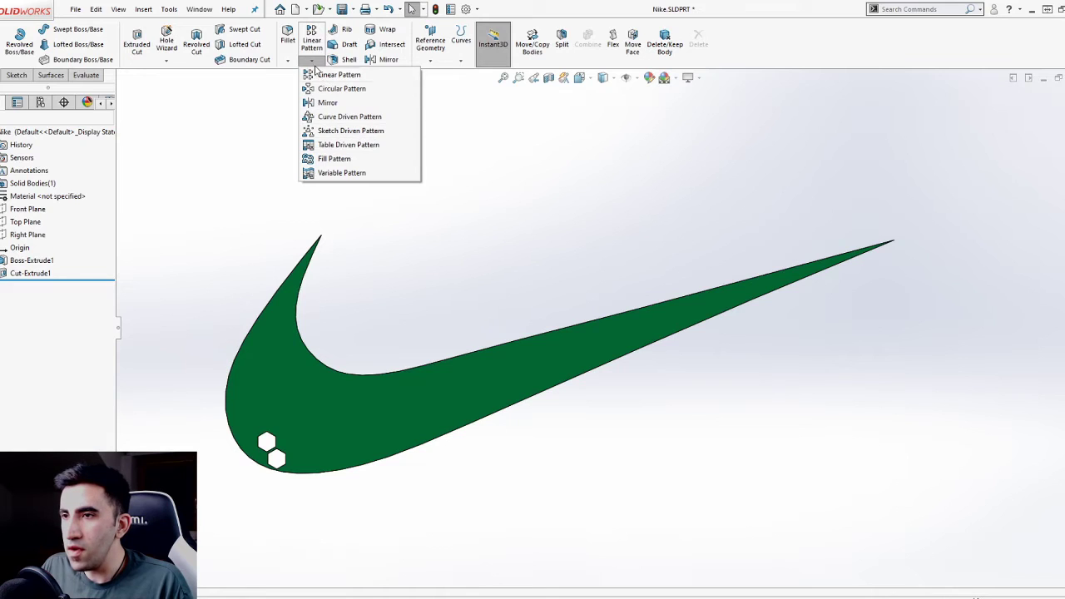
left_click(320, 63)
left_click(320, 65)
left_click(321, 63)
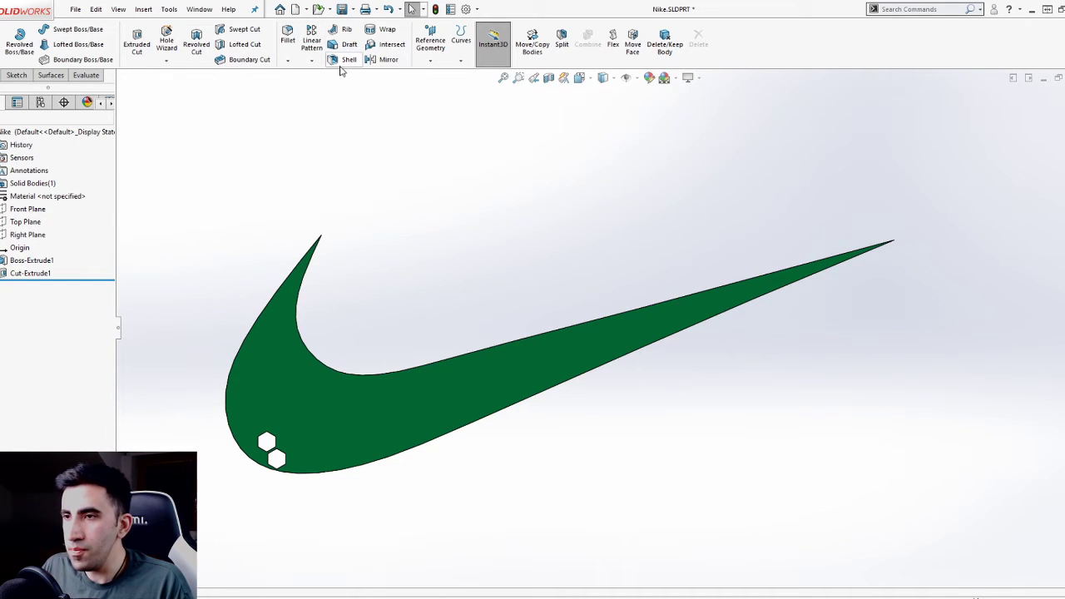
left_click(314, 63)
left_click(317, 64)
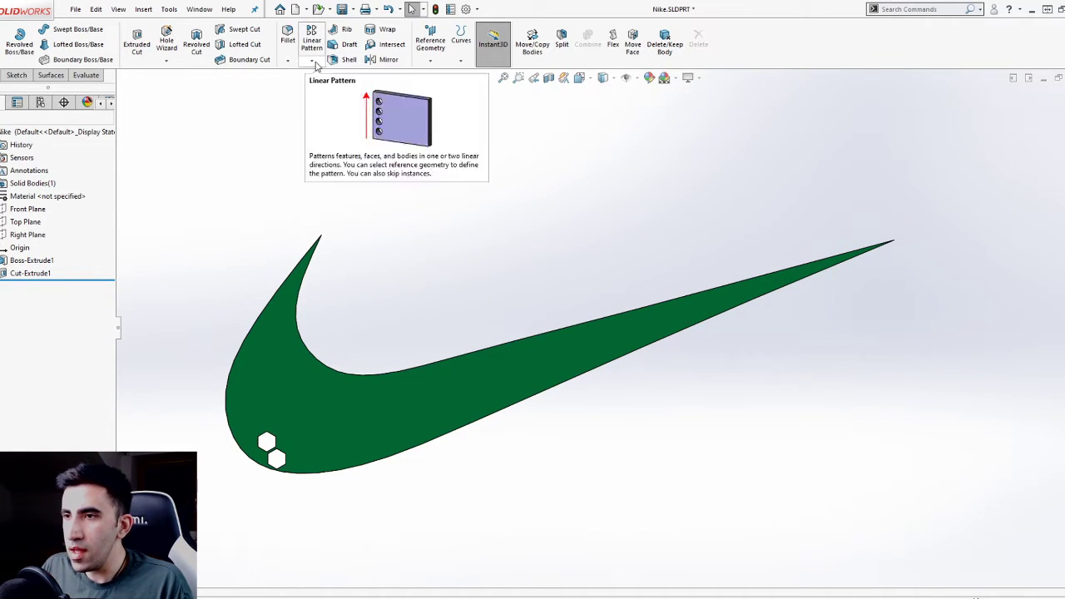
left_click(321, 65)
left_click(321, 65)
left_click(314, 63)
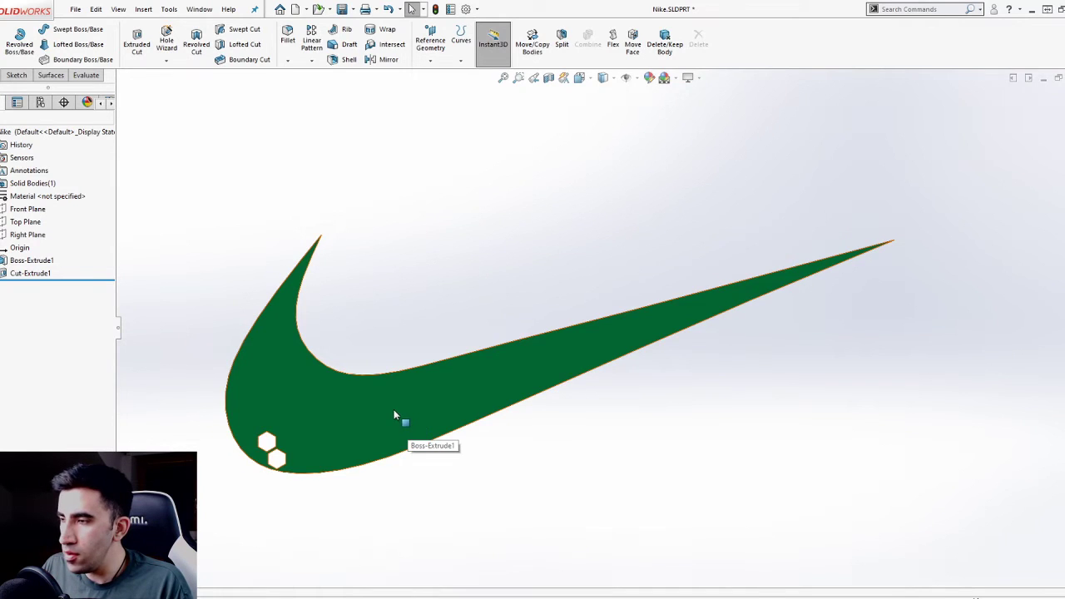
Orbit and zoom the swoosh part to inspect its side walls and hexagon holes.
middle_click_drag(398, 384, 250, 447)
scroll(250, 447, "down", 5)
middle_click_drag(499, 458, 472, 397)
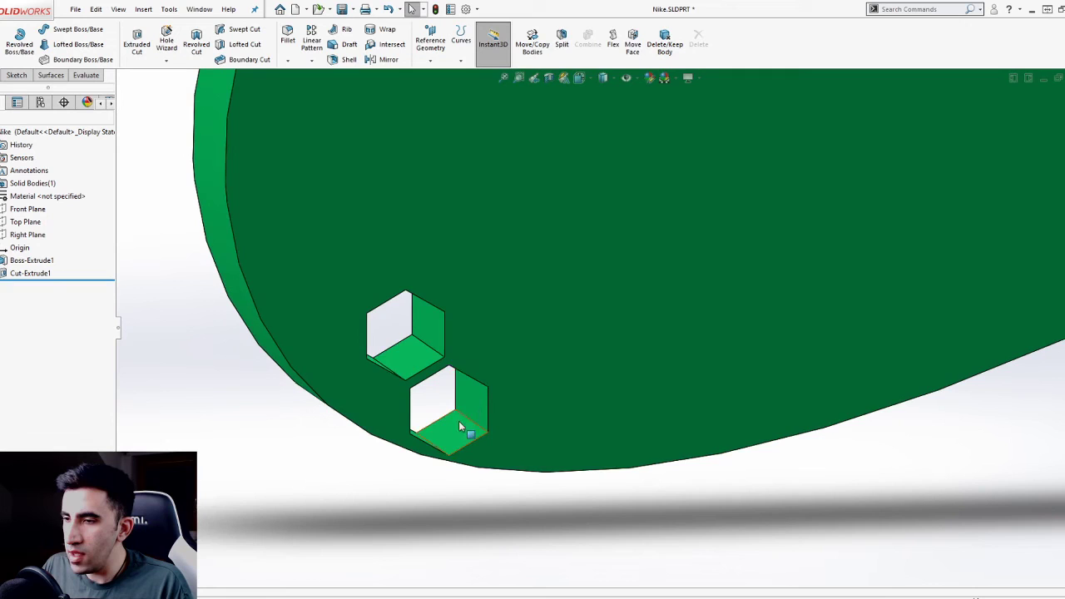
scroll(399, 424, "up", 5)
scroll(665, 329, "up", 3)
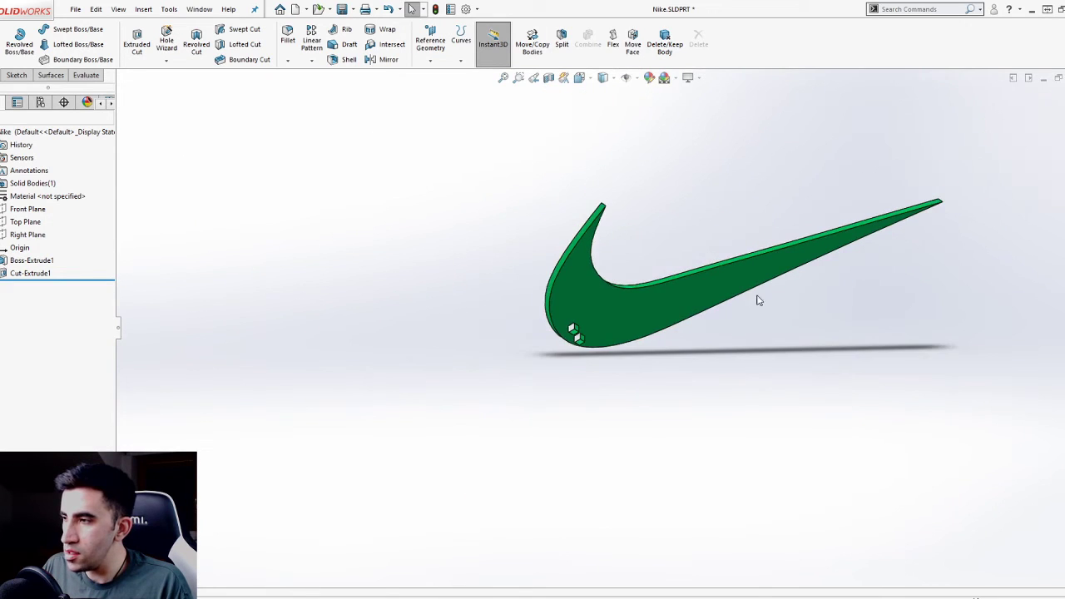
key("f")
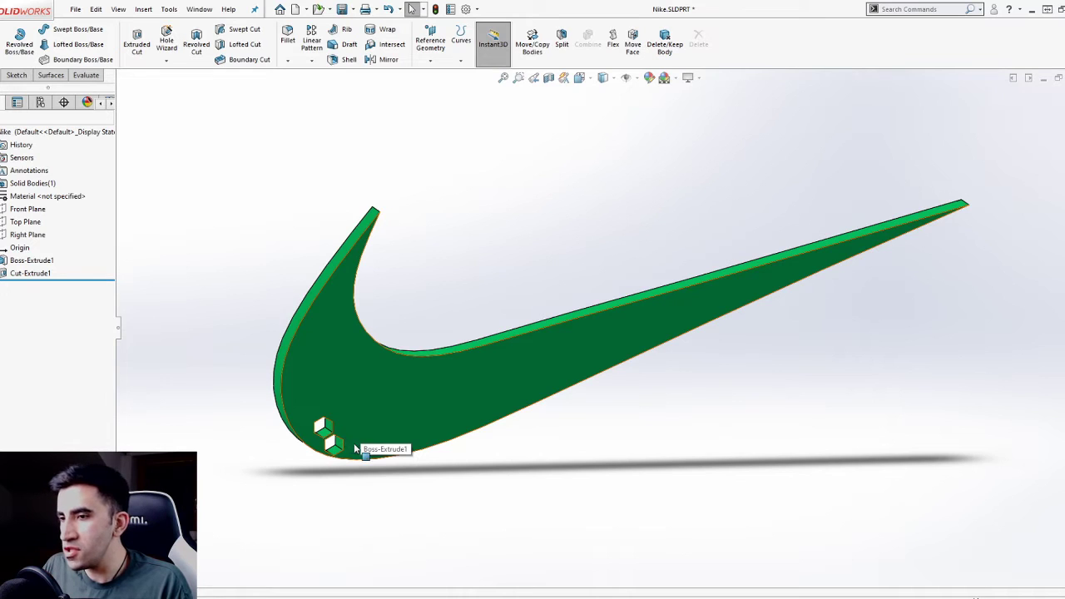
scroll(587, 379, "down", 1)
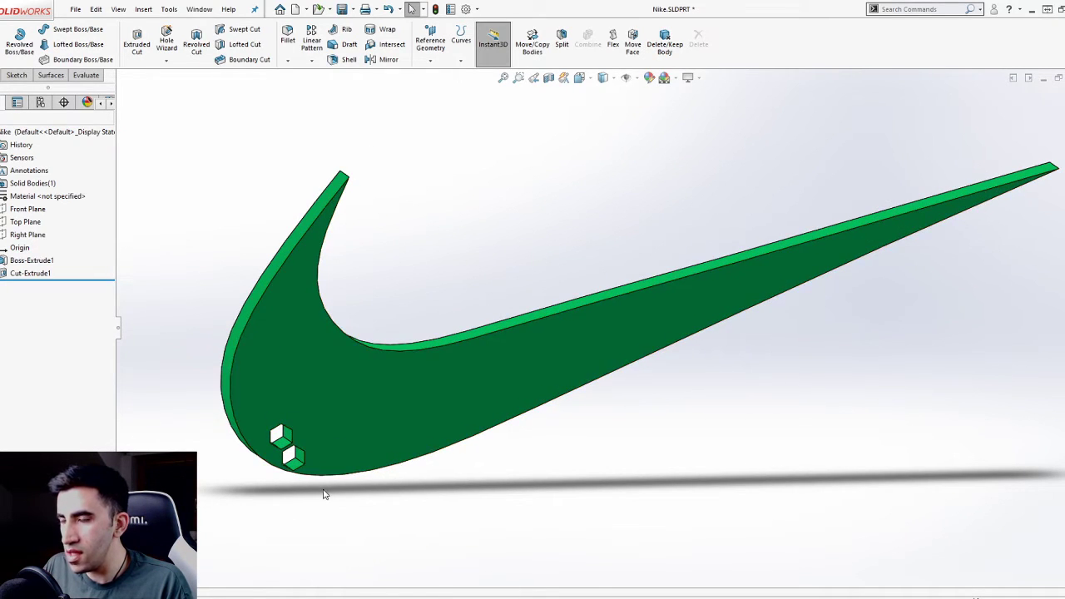
scroll(313, 471, "down", 2)
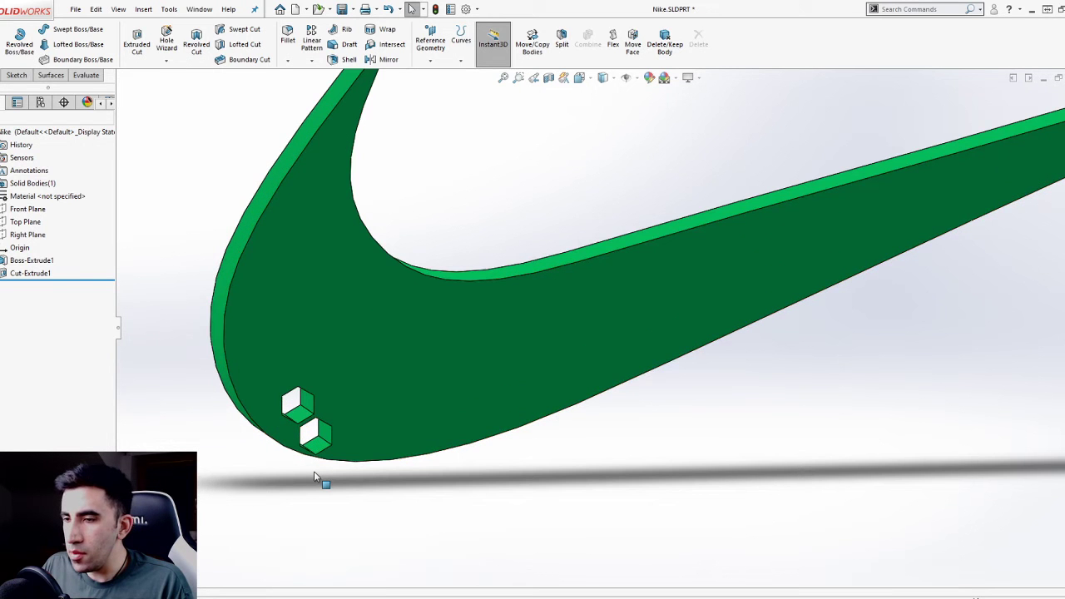
scroll(337, 458, "up", 3)
scroll(625, 333, "up", 1)
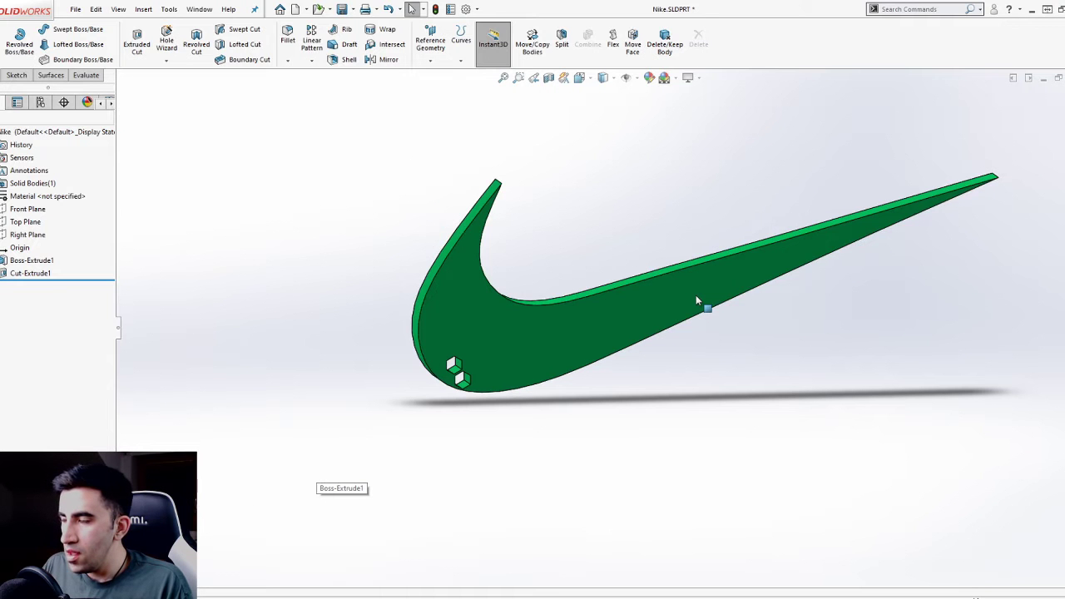
Check the pattern types list again, then close it.
left_click(311, 59)
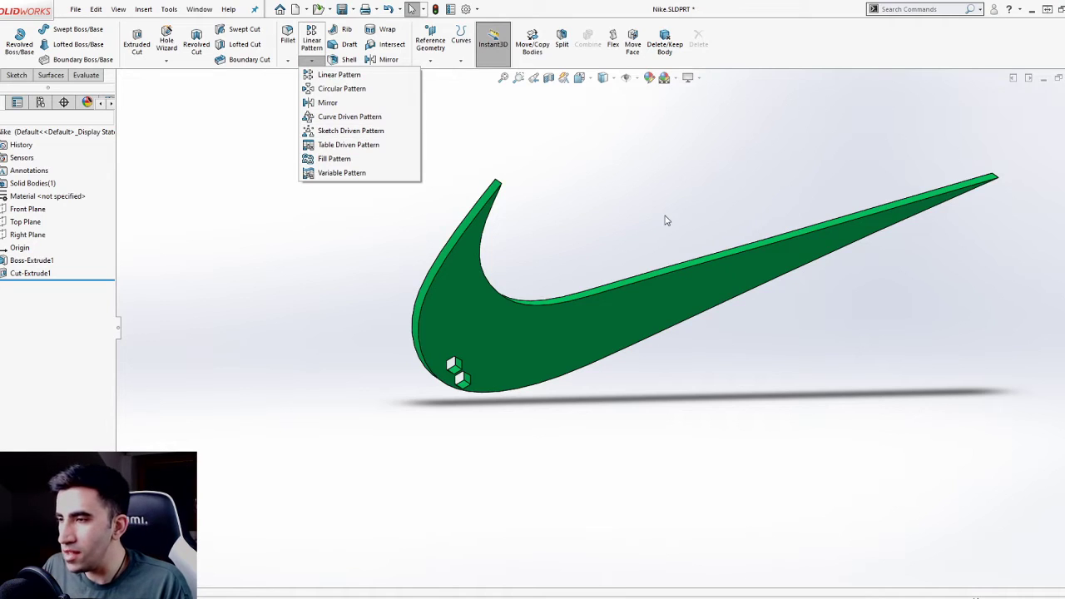
left_click(777, 330)
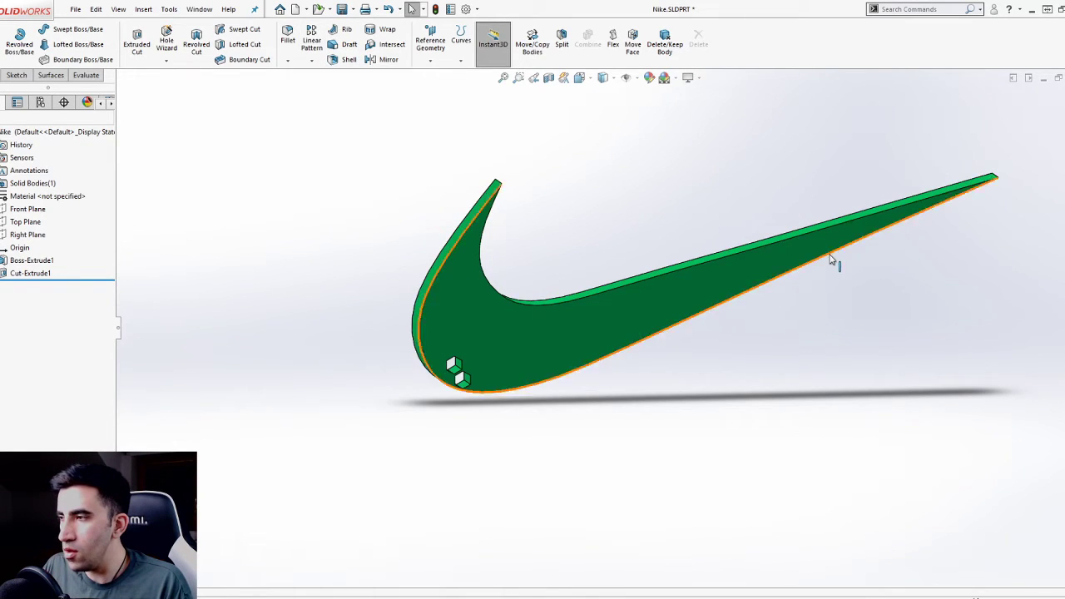
scroll(837, 264, "up", 2)
scroll(825, 214, "down", 4)
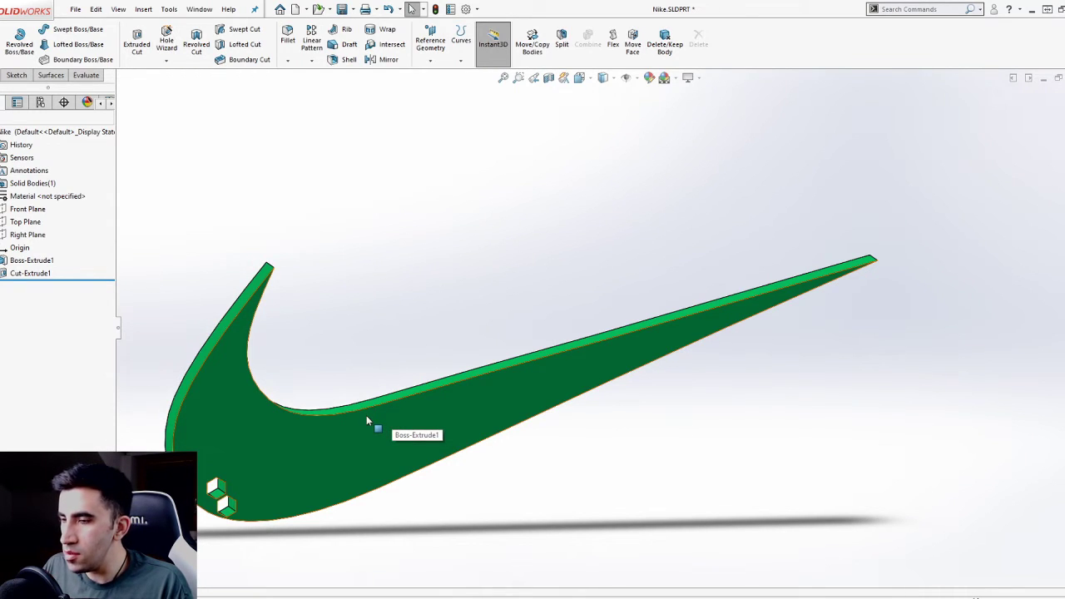
Start a new sketch on the swoosh's front face, viewed Normal To.
left_click(298, 448)
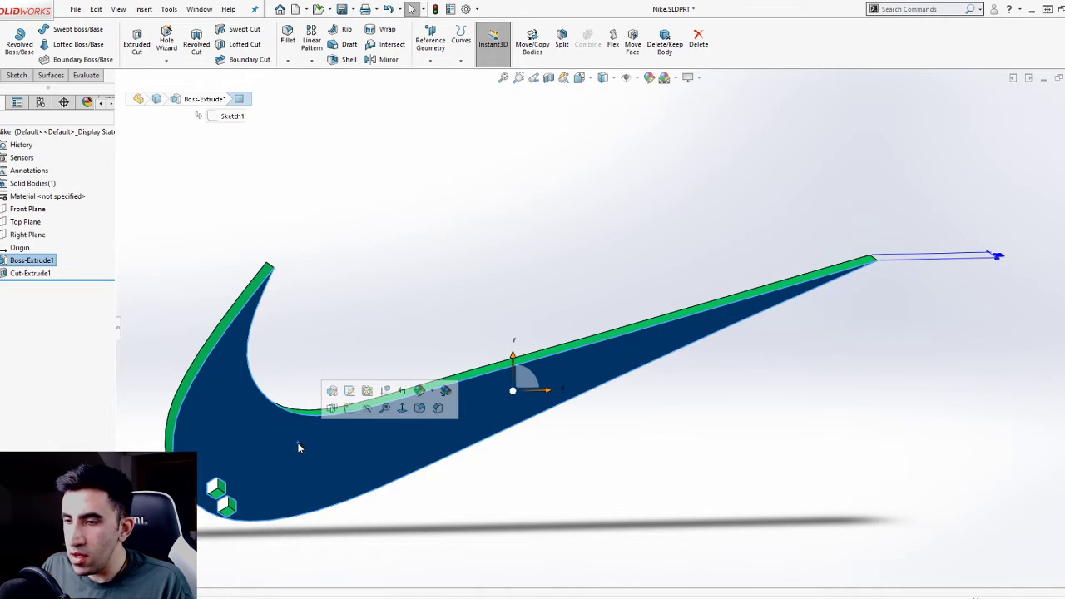
left_click(350, 409)
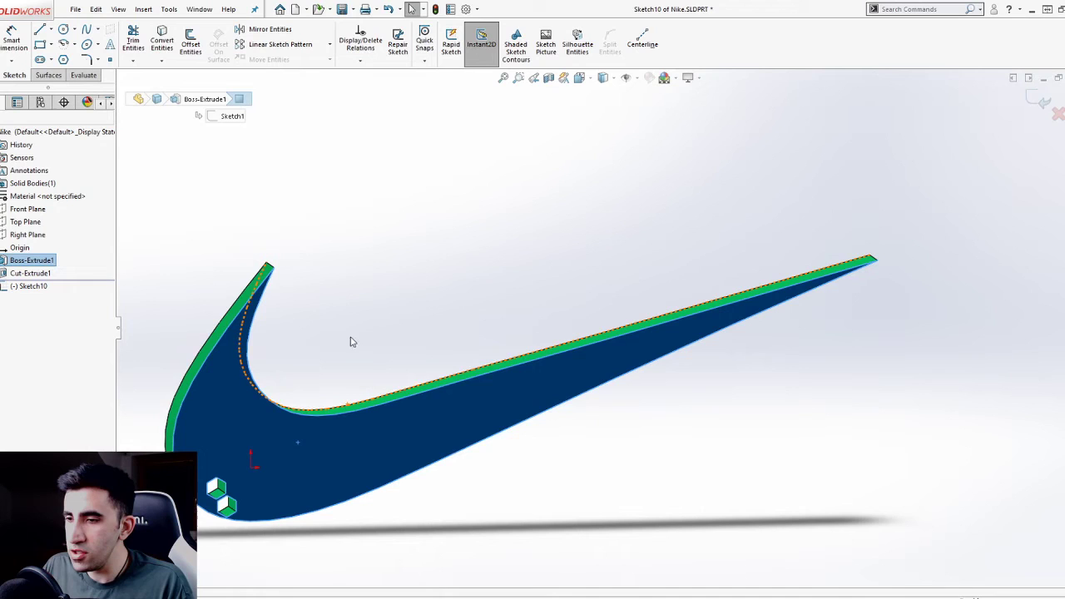
key("space")
left_click(501, 348)
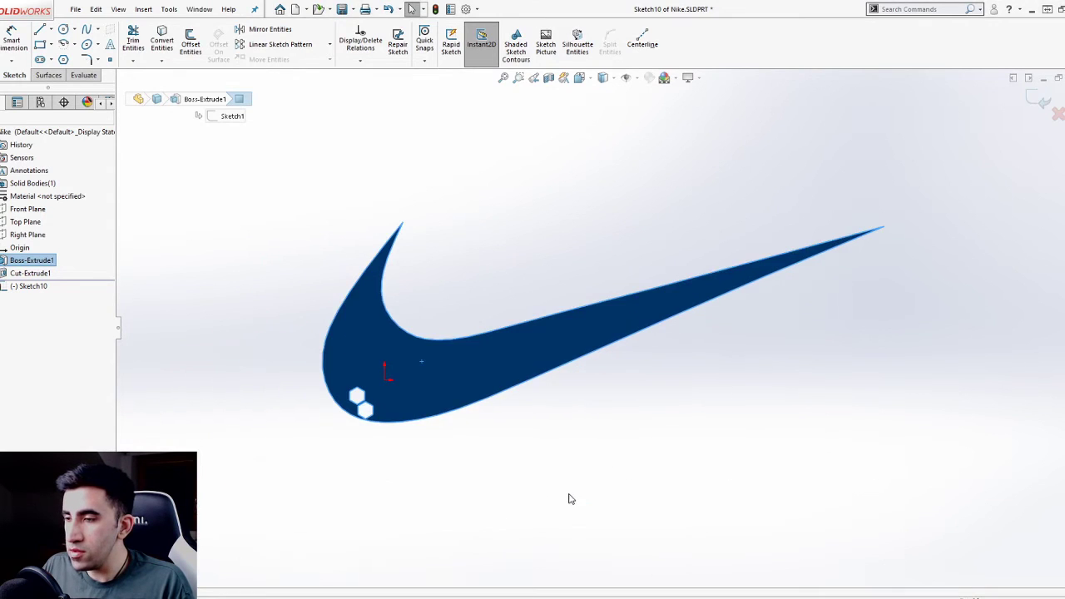
left_click(566, 499)
Place four sketch points across the lower-left area of the swoosh face.
scroll(350, 376, "down", 10)
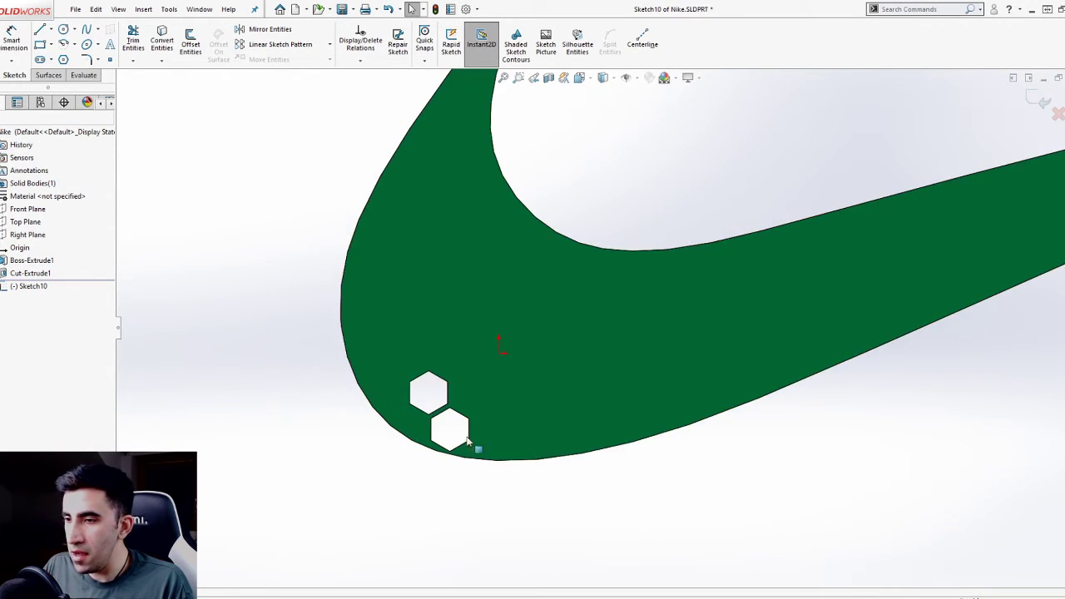
left_click(350, 213)
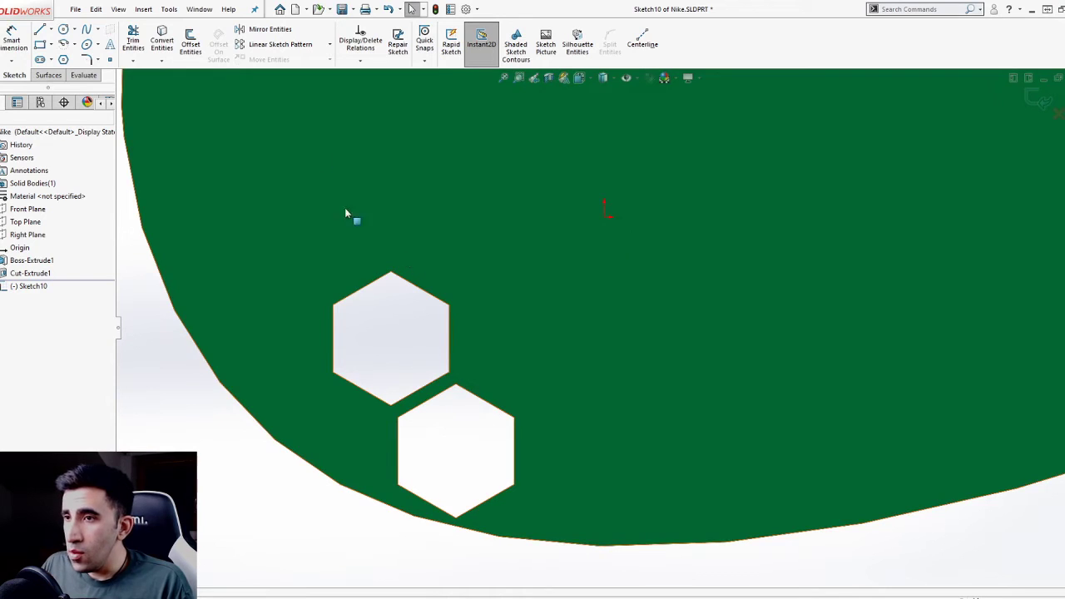
left_click(110, 59)
left_click(364, 191)
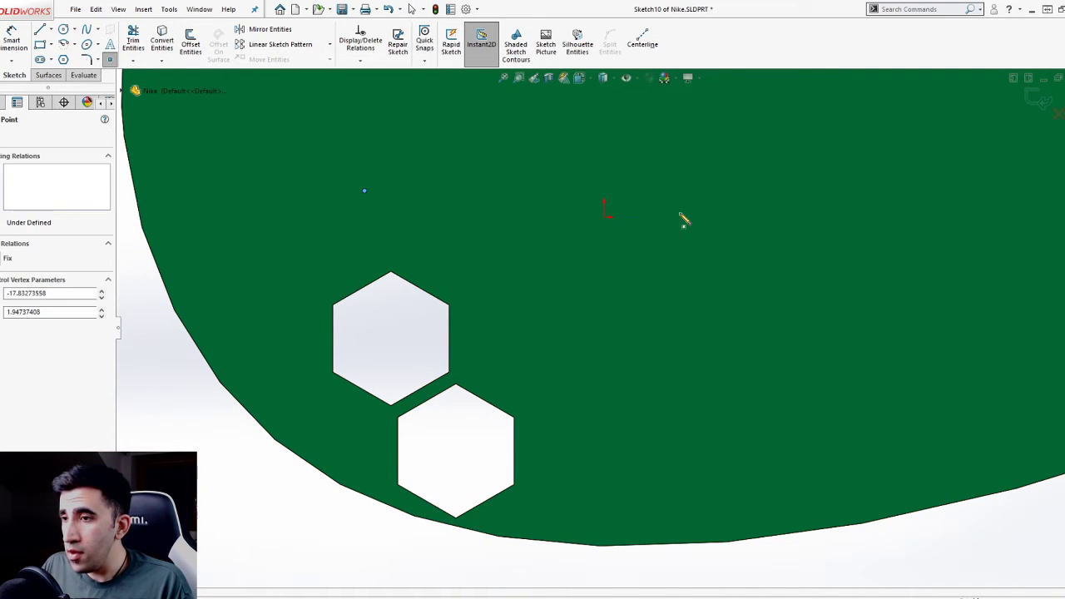
left_click(742, 204)
left_click(721, 381)
scroll(603, 408, "up", 6)
scroll(709, 323, "down", 2)
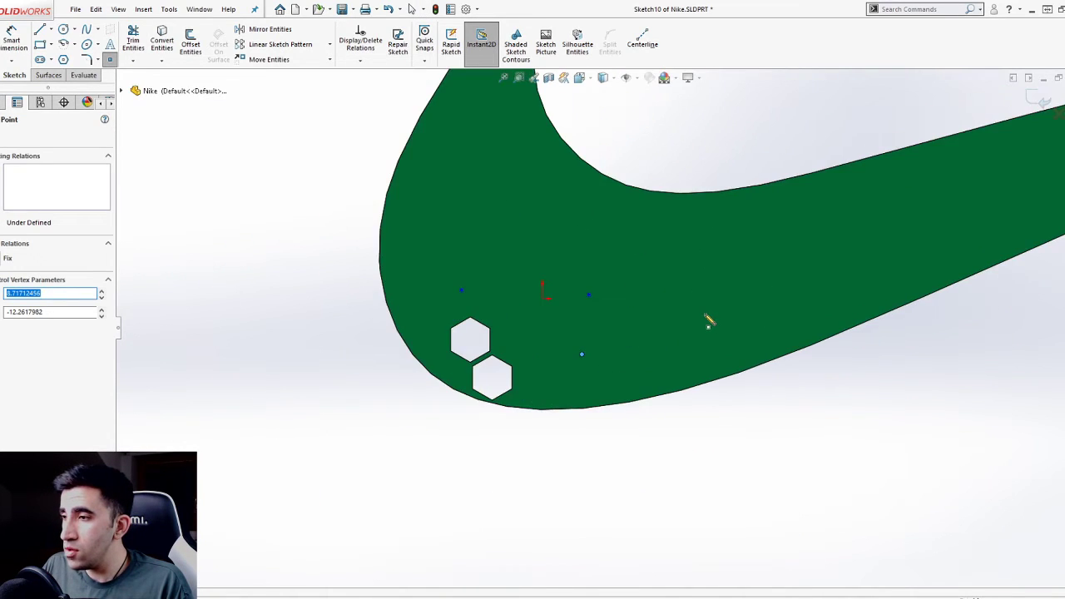
left_click(684, 257)
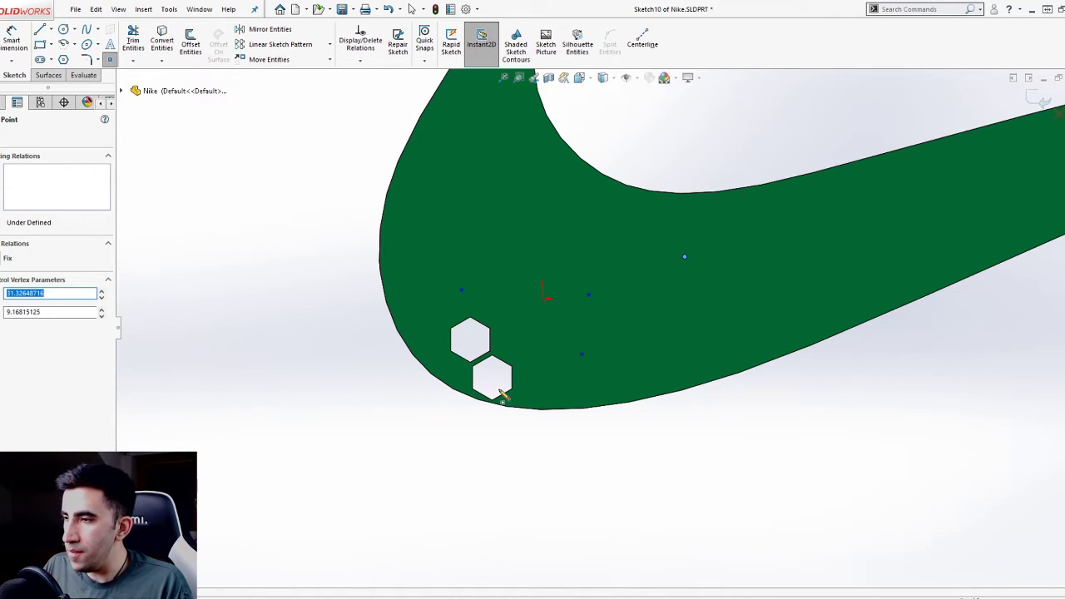
key("Escape")
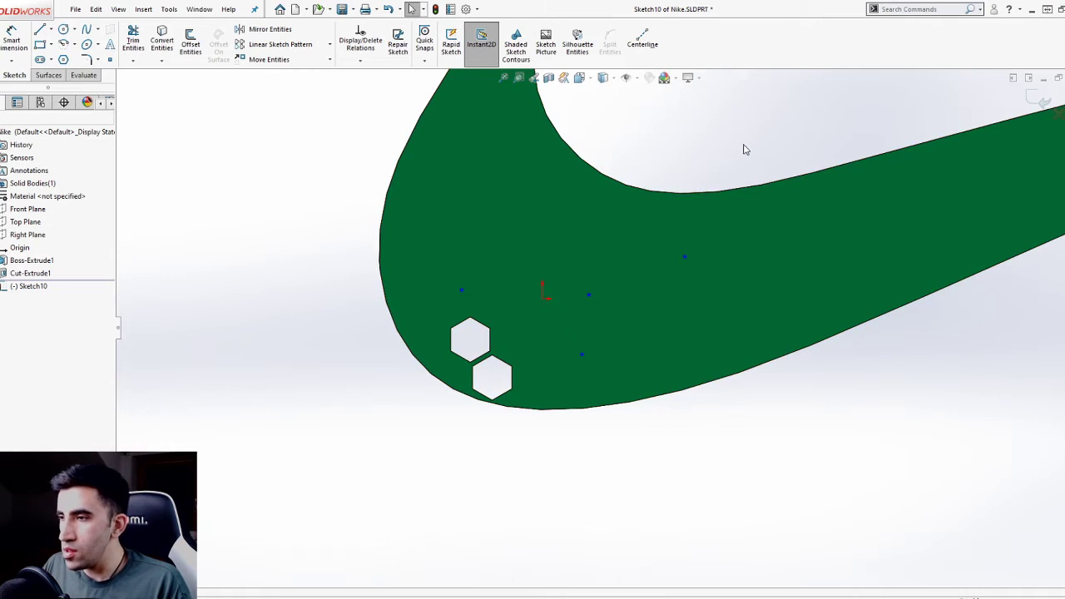
Box-select the sketch and zoom around the hexagons.
left_click_drag(744, 145, 257, 417)
scroll(526, 367, "down", 5)
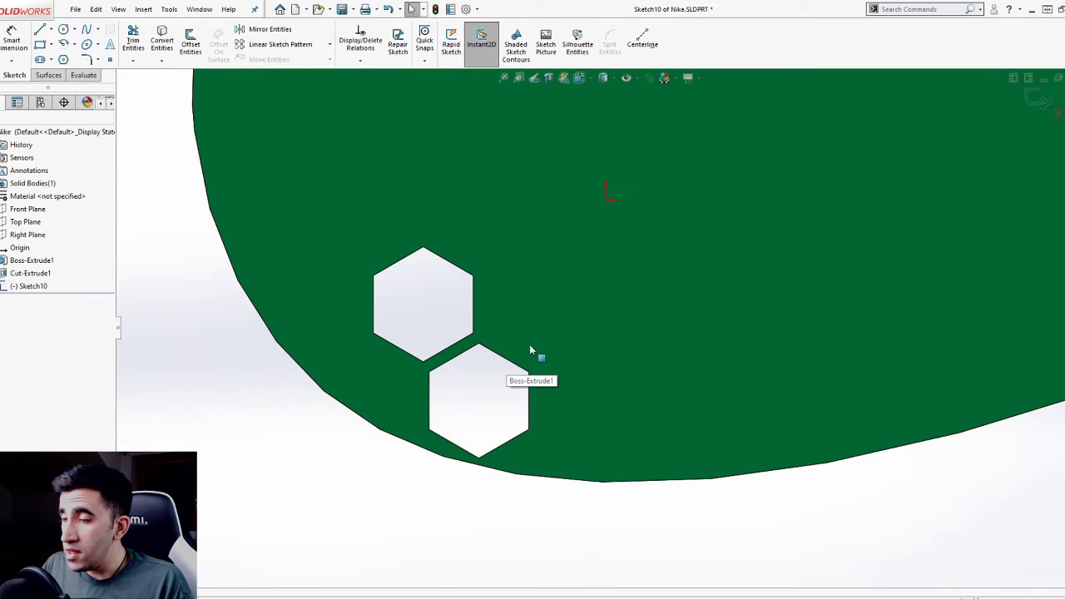
scroll(520, 357, "up", 2)
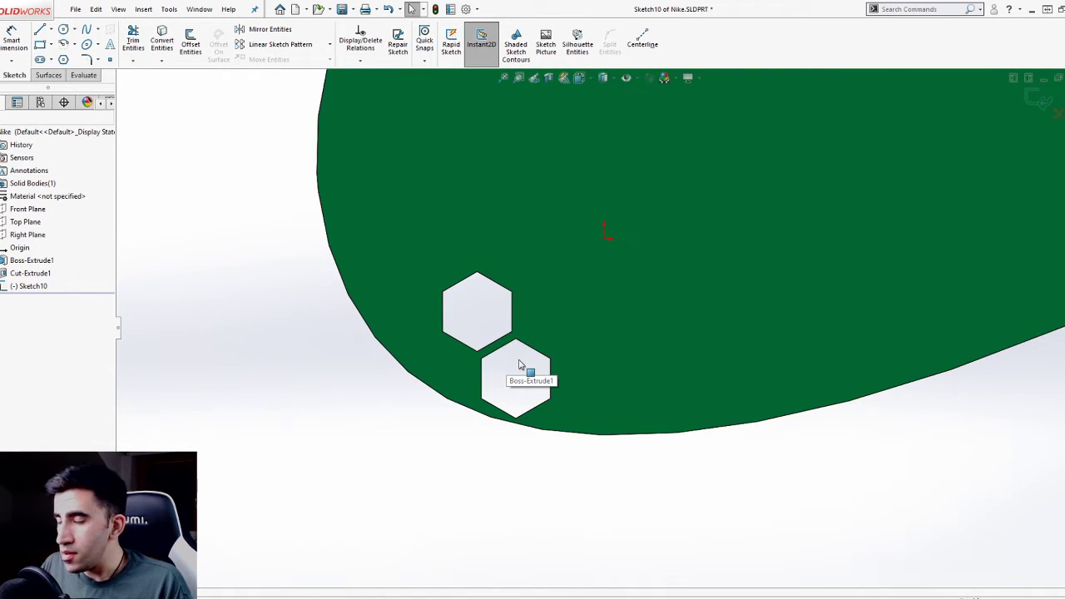
scroll(518, 364, "up", 5)
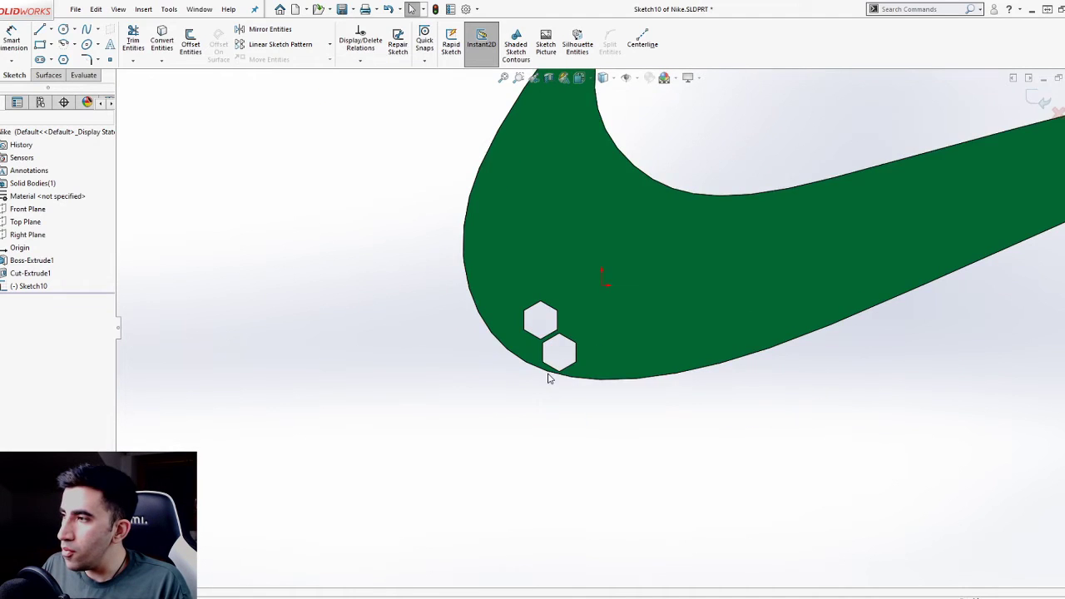
scroll(606, 306, "down", 3)
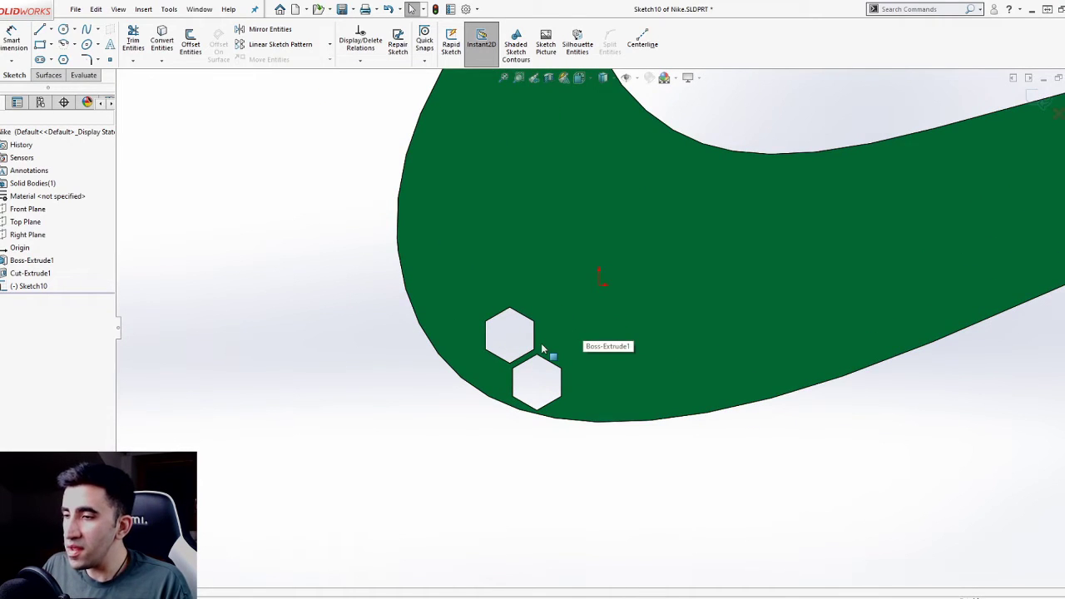
scroll(544, 347, "down", 4)
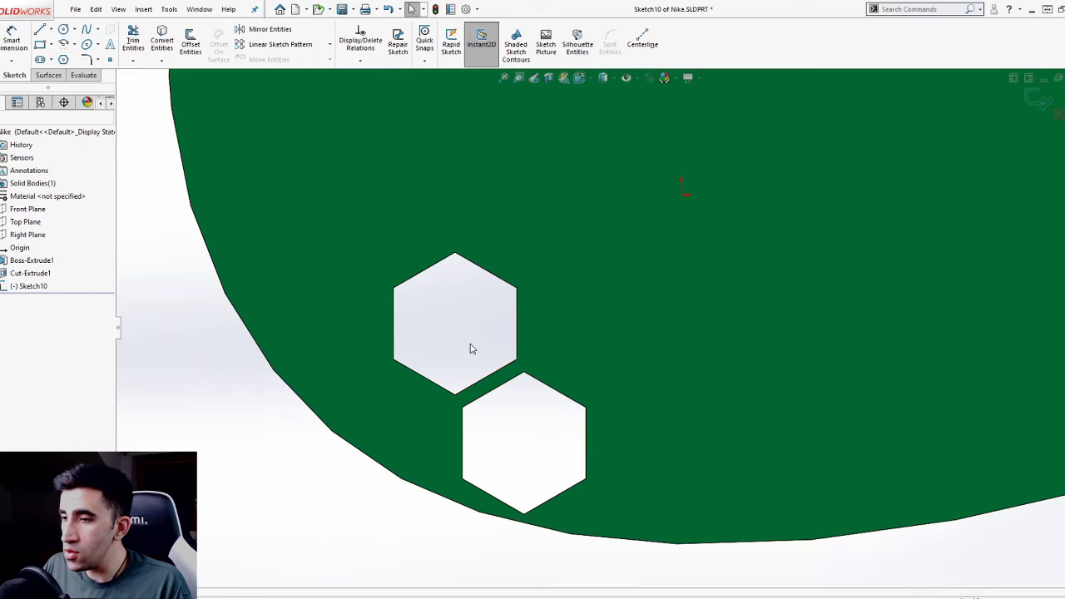
Draw a diagonal centerline corner to corner across the upper hexagon.
left_click(109, 60)
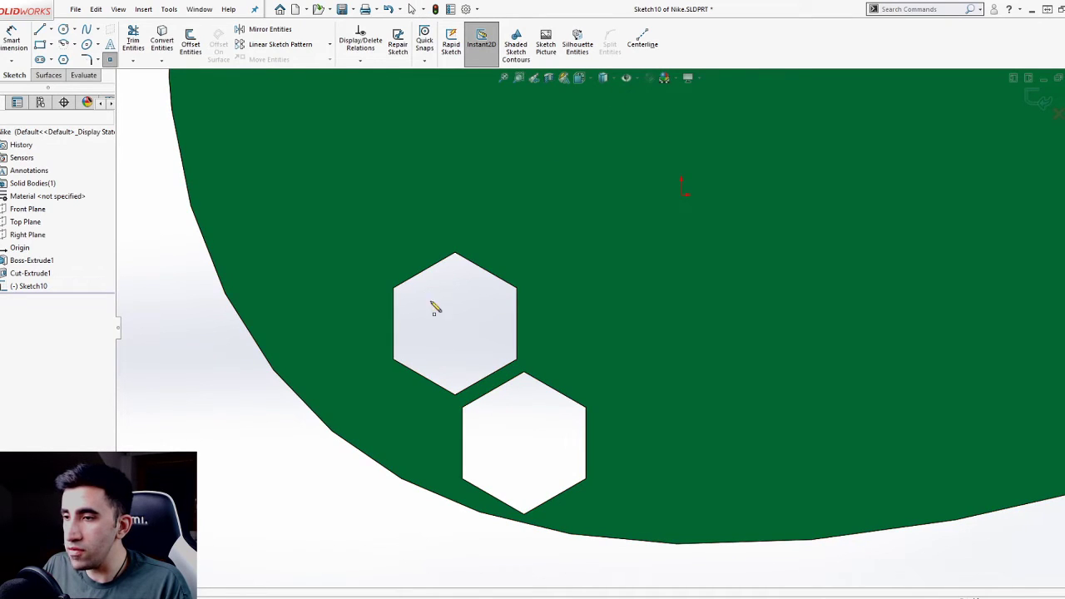
left_click(643, 39)
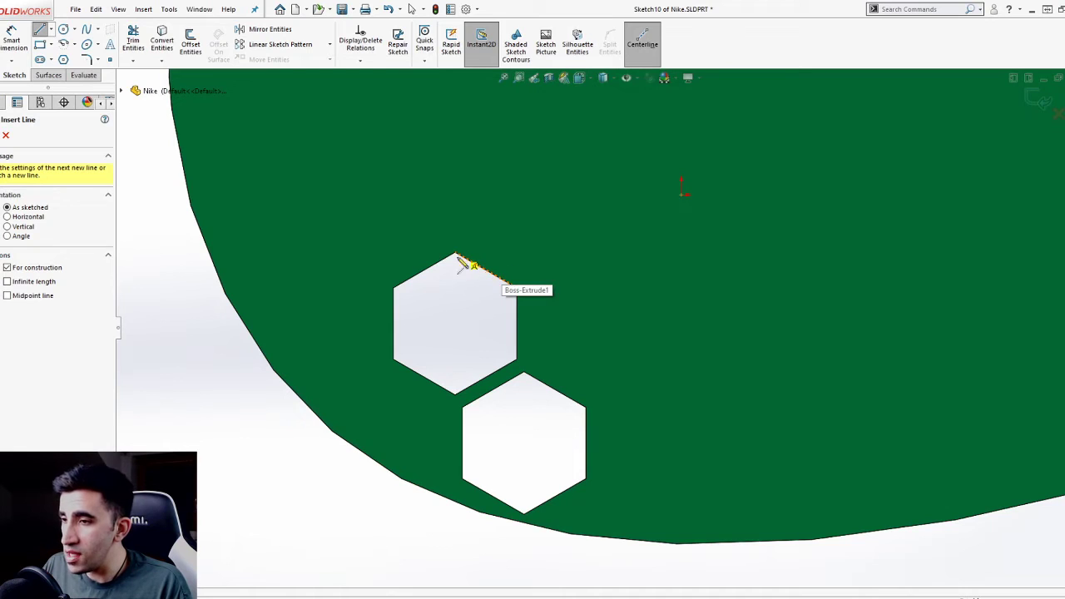
left_click(516, 290)
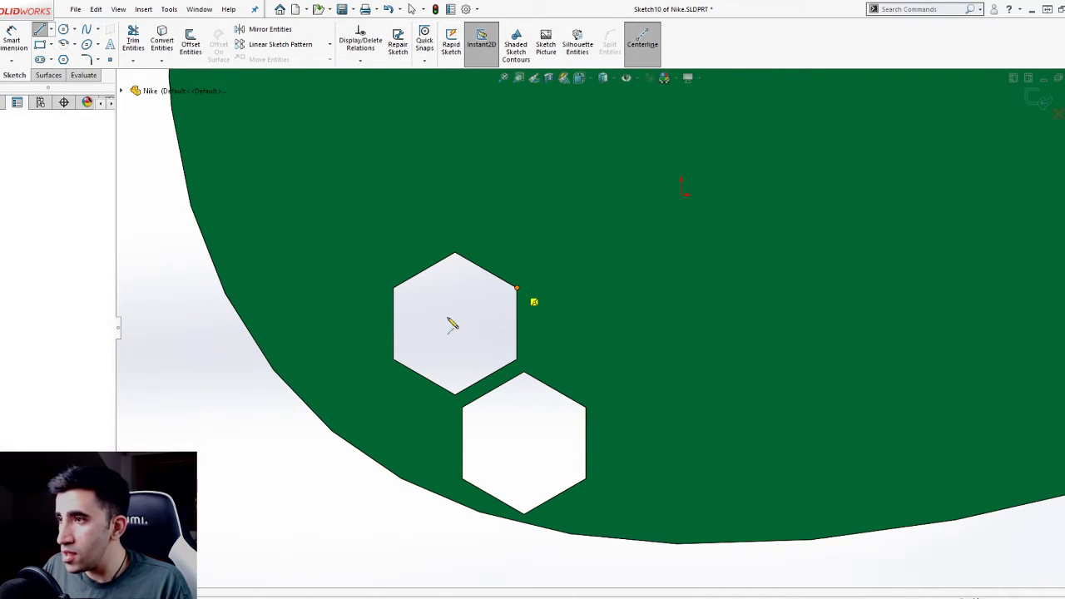
left_click(394, 360)
key("Escape")
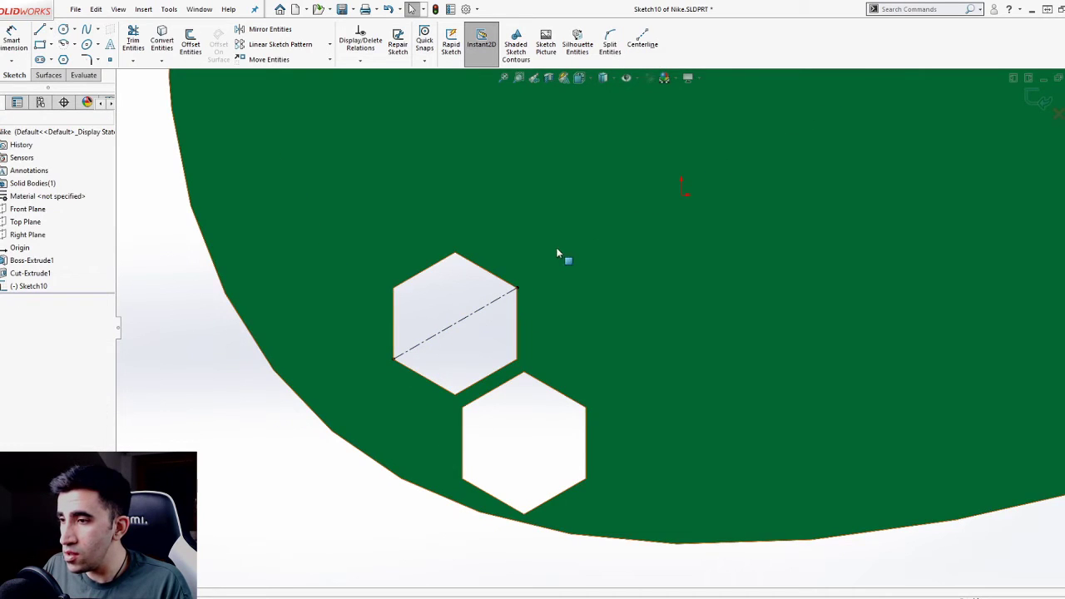
Draw a vertical centerline through the lower hexagon, top corner to bottom corner.
left_click(646, 50)
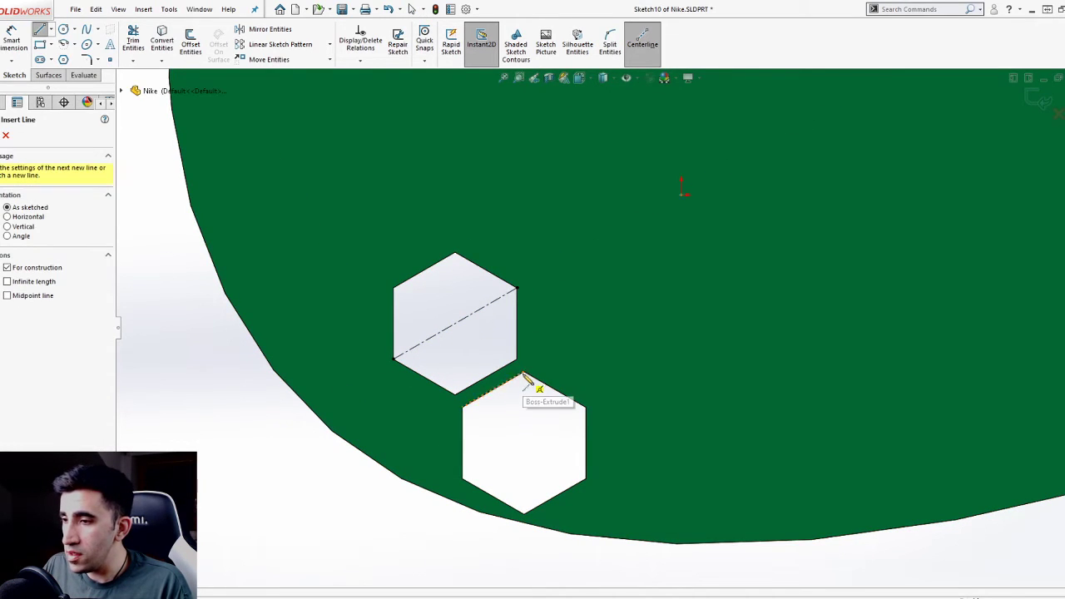
left_click(524, 374)
left_click(525, 513)
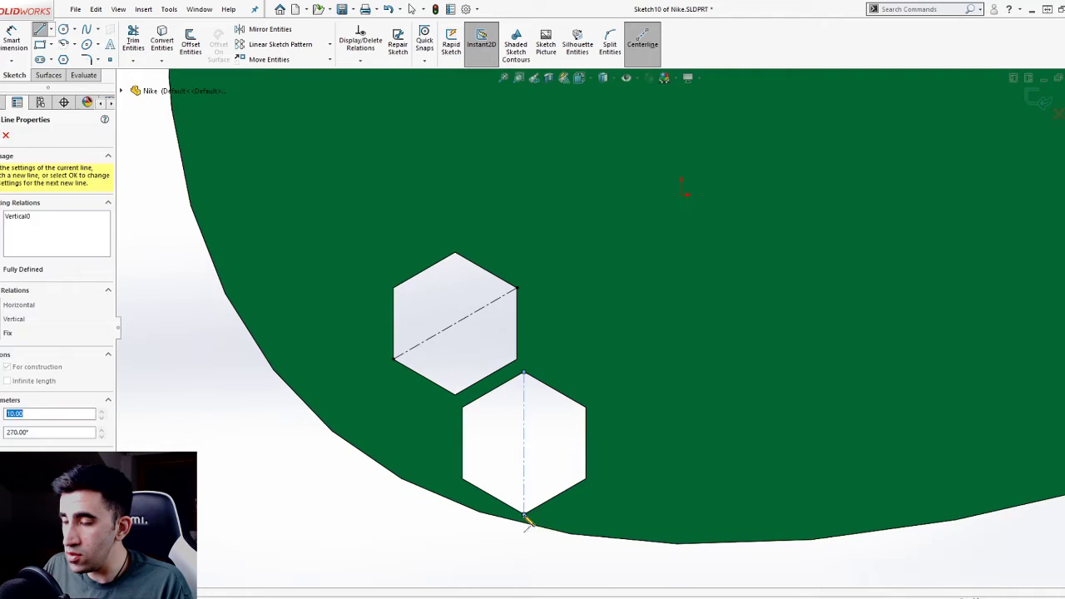
key("Escape")
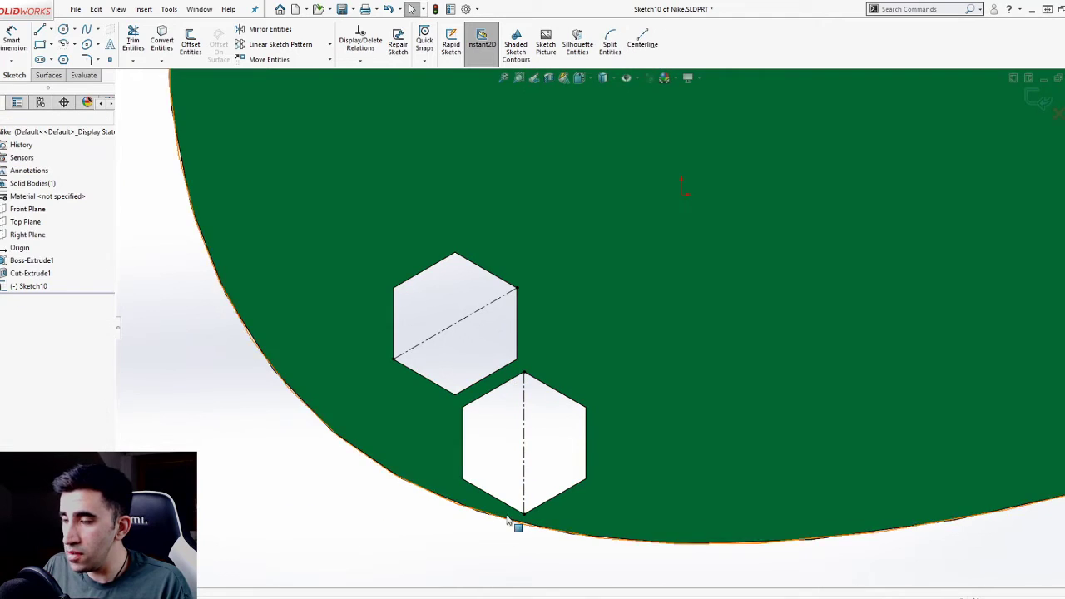
Place sketch points at the midpoints of the diagonal and vertical centerlines.
left_click(110, 60)
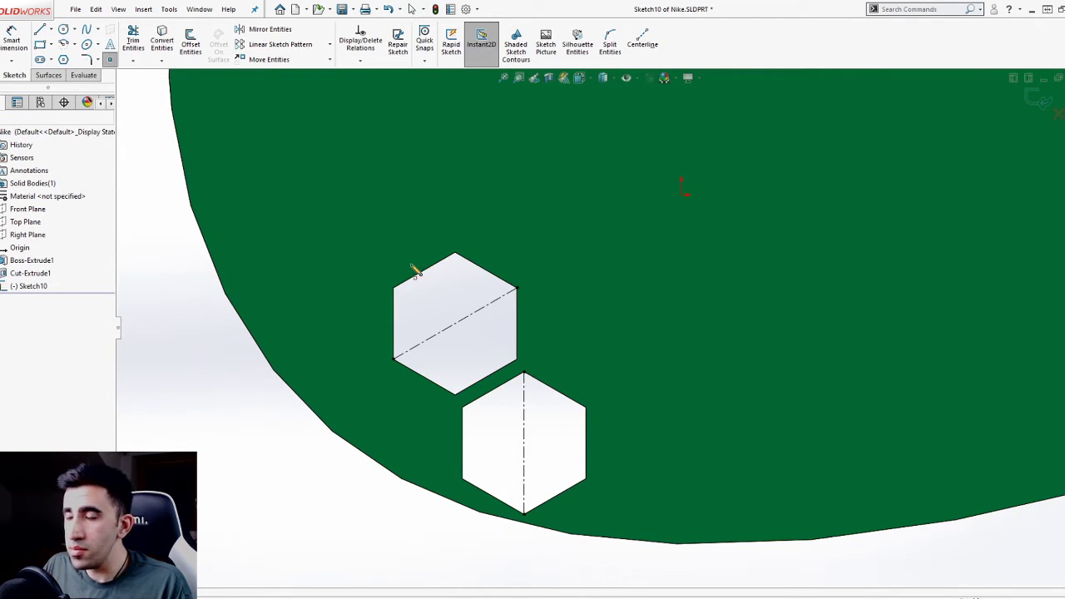
left_click(455, 323)
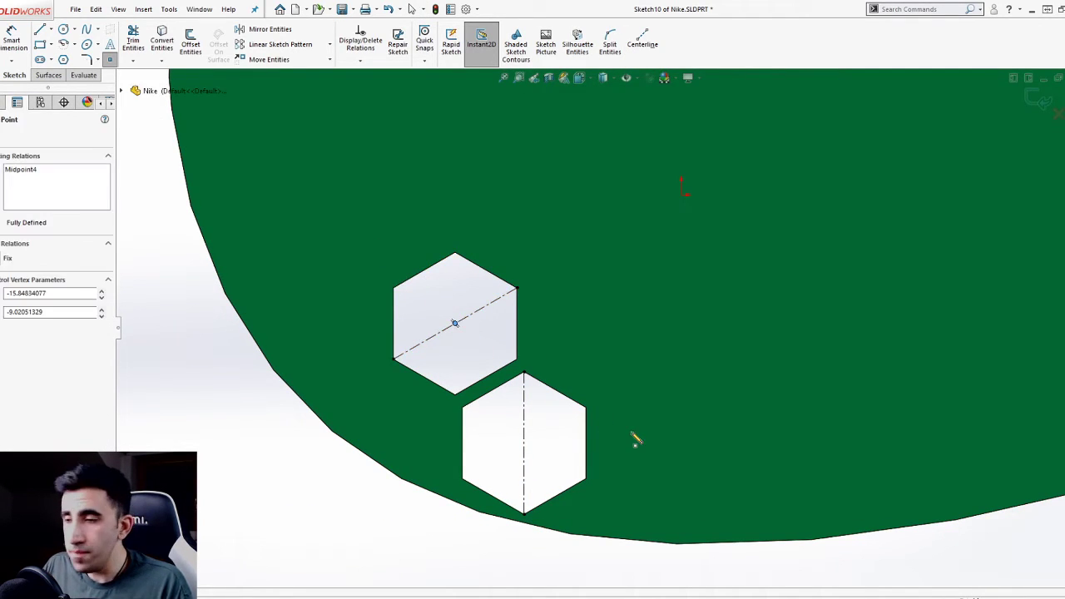
left_click(524, 444)
key("Escape")
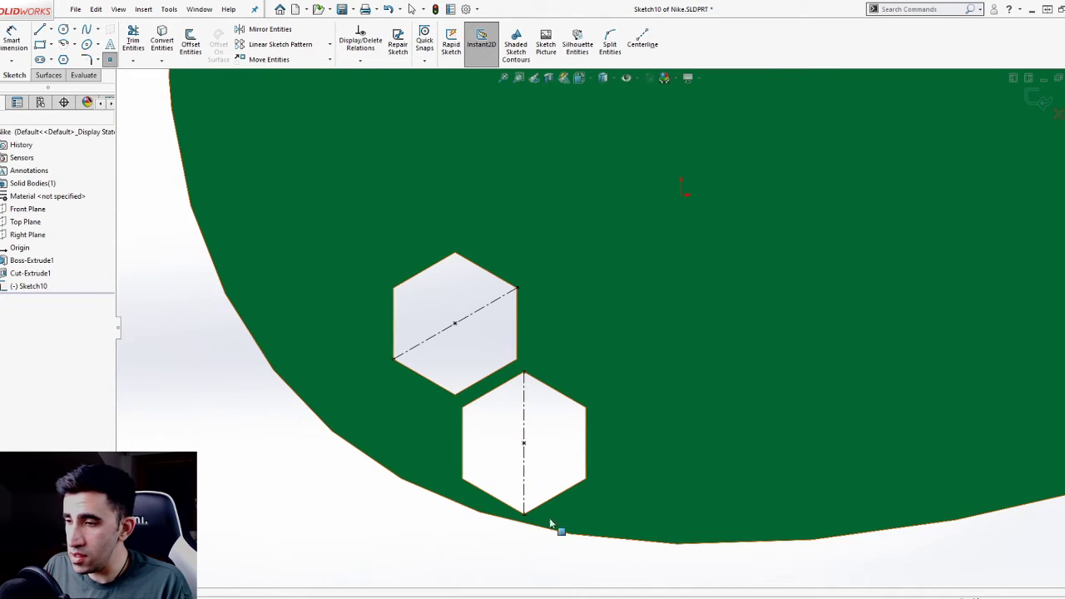
Select and inspect both construction centerlines, then zoom to view the swoosh.
left_click_drag(548, 471, 483, 491)
key("Escape")
left_click_drag(493, 288, 474, 357)
key("Escape")
scroll(473, 412, "down", 10)
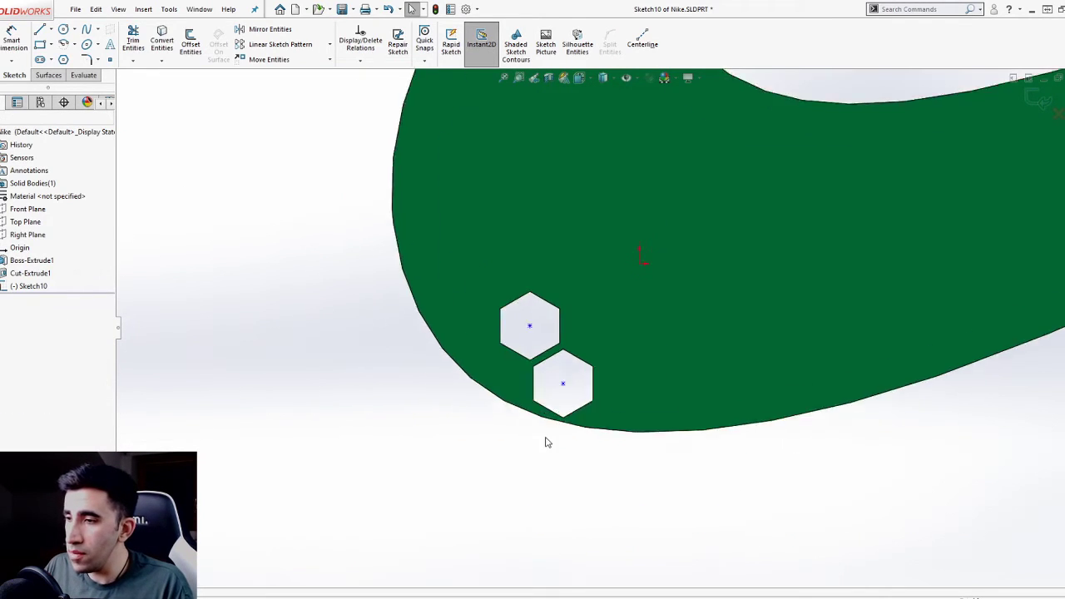
scroll(580, 358, "up", 2)
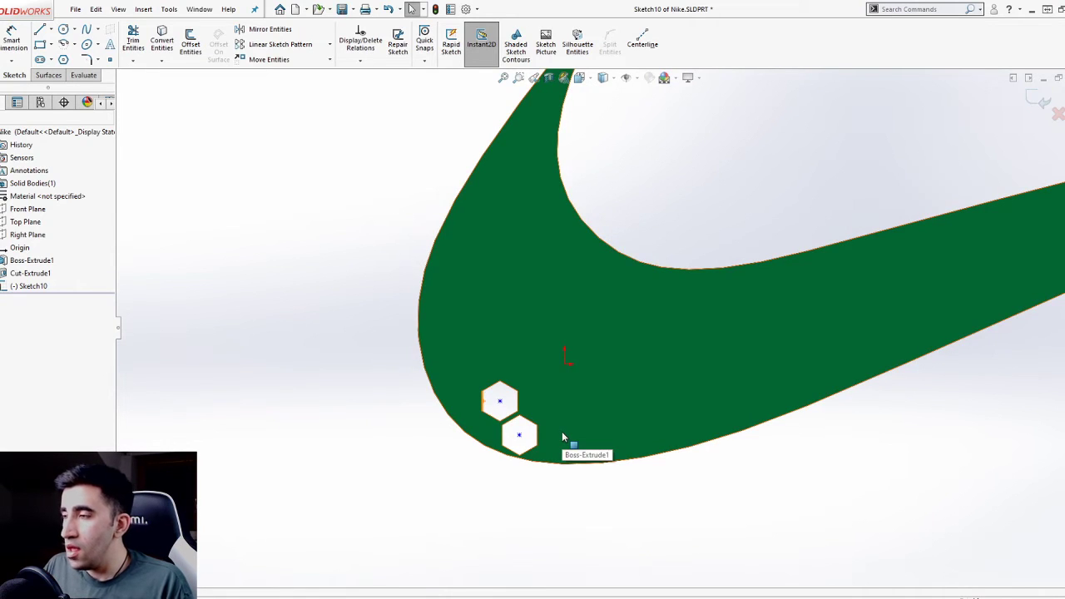
Open Linear Sketch Pattern and select the two hexagon centre points, Point13 and Point14.
scroll(583, 350, "down", 5)
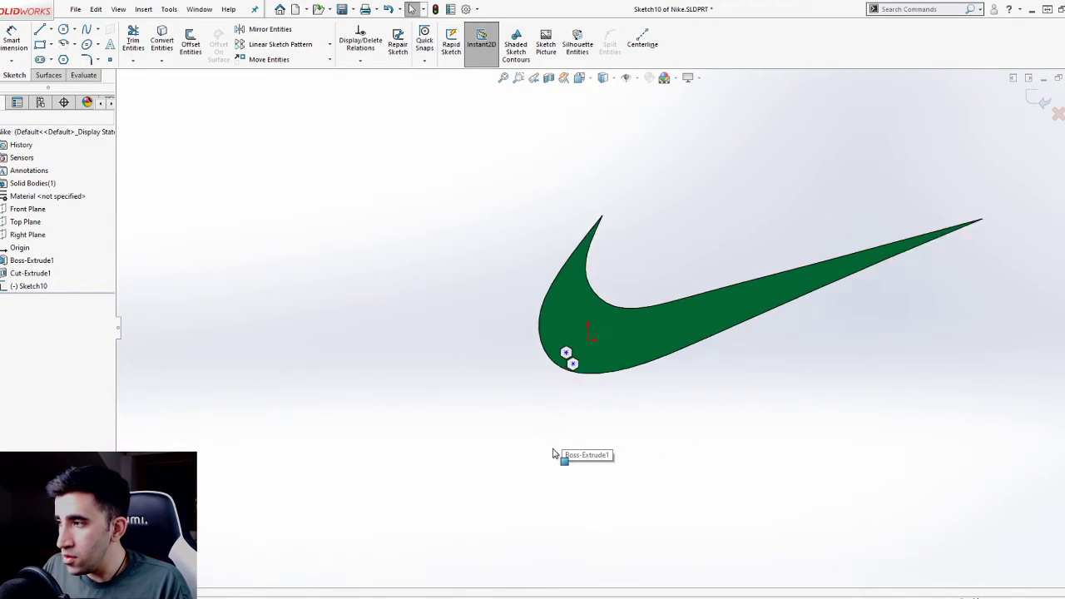
scroll(640, 316, "up", 2)
scroll(511, 374, "up", 1)
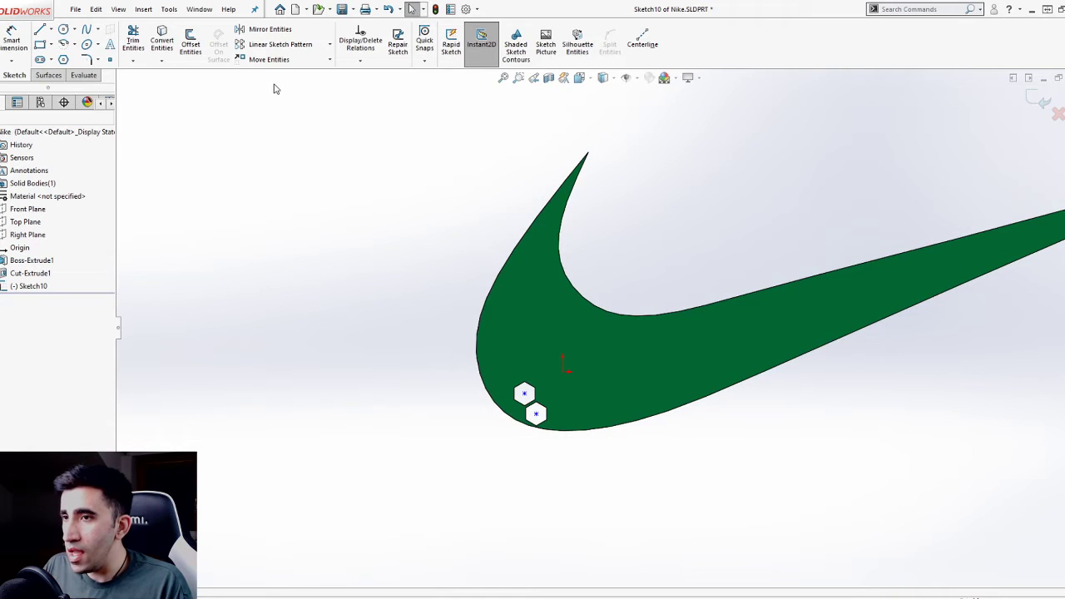
left_click(278, 51)
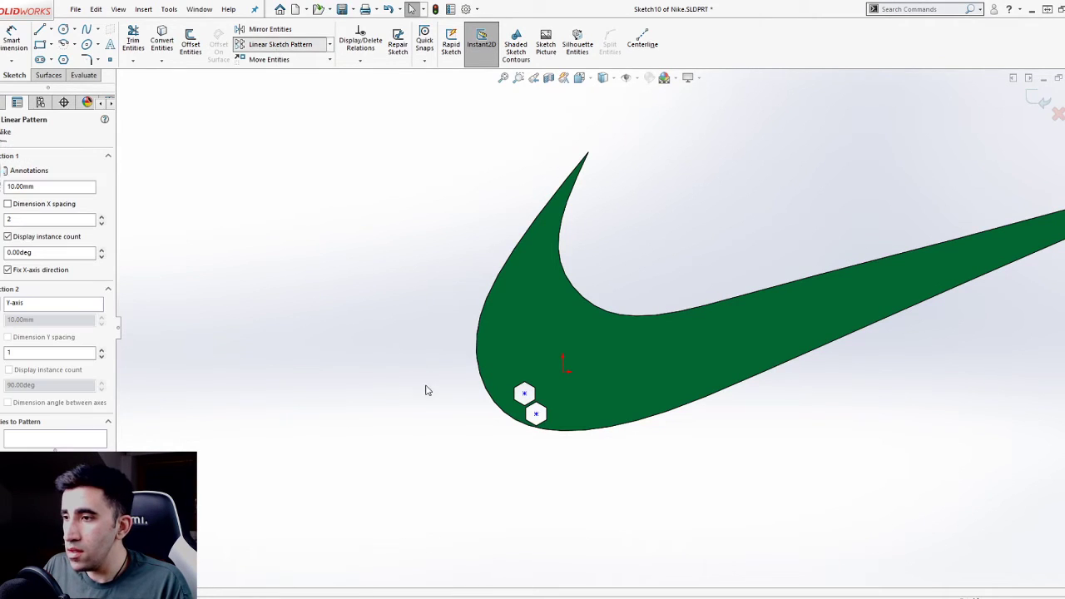
scroll(679, 404, "down", 4)
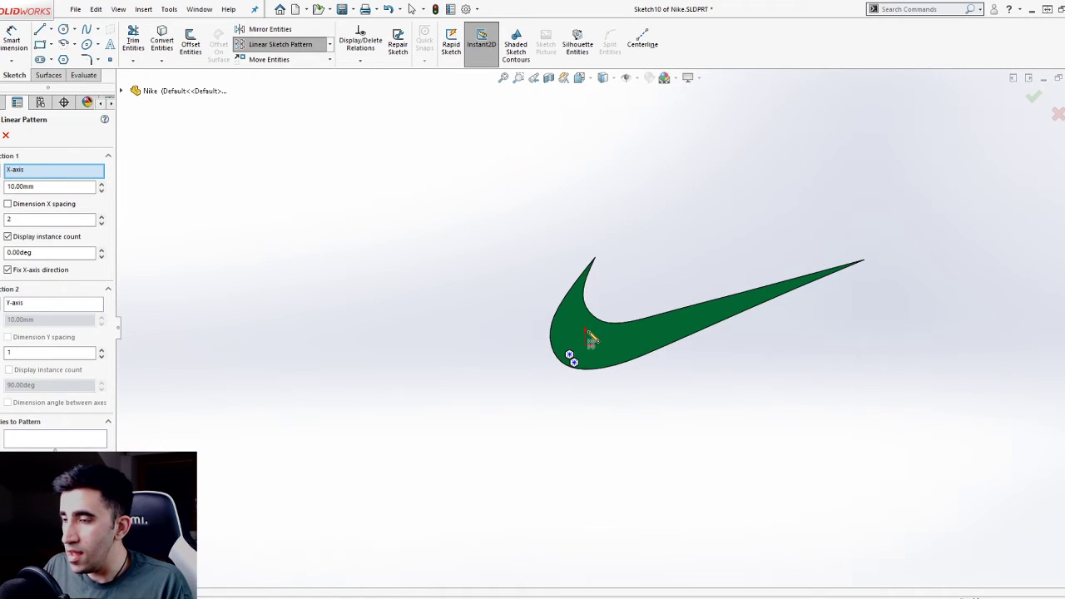
scroll(613, 340, "up", 5)
scroll(511, 431, "up", 1)
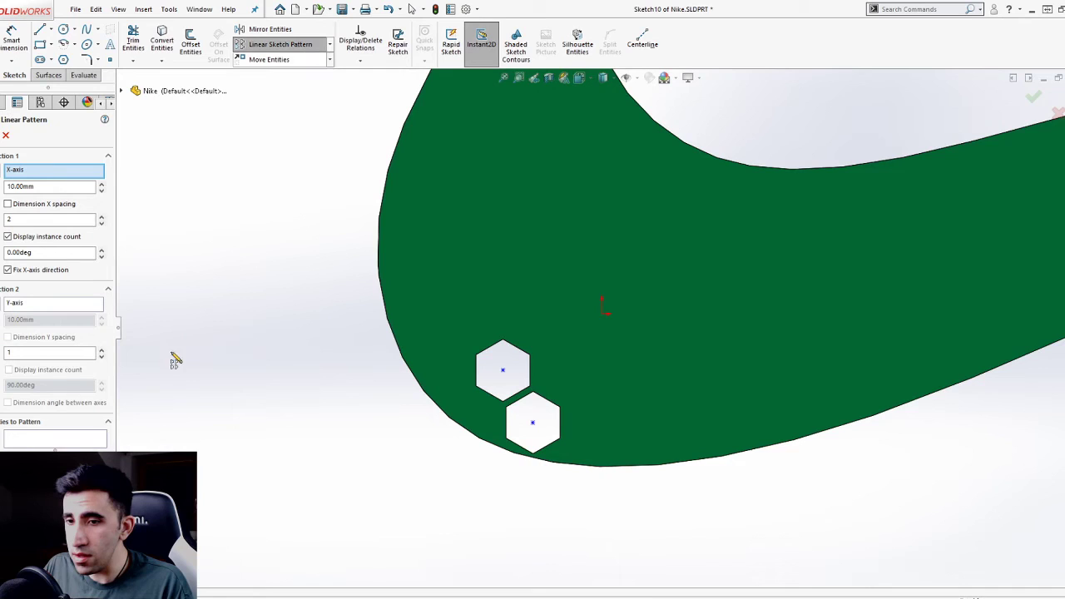
left_click(50, 441)
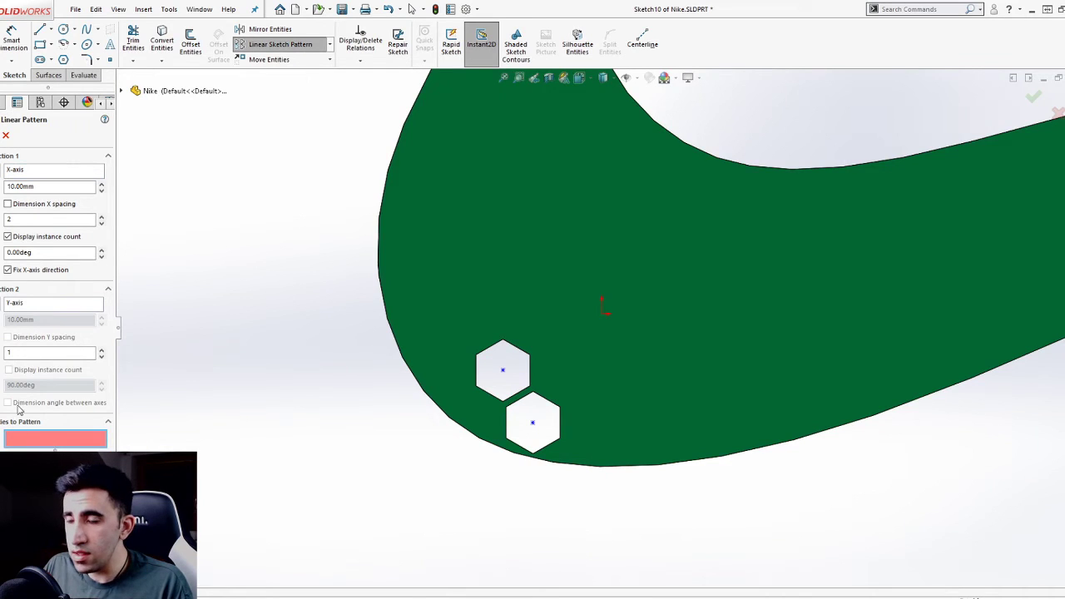
left_click(503, 370)
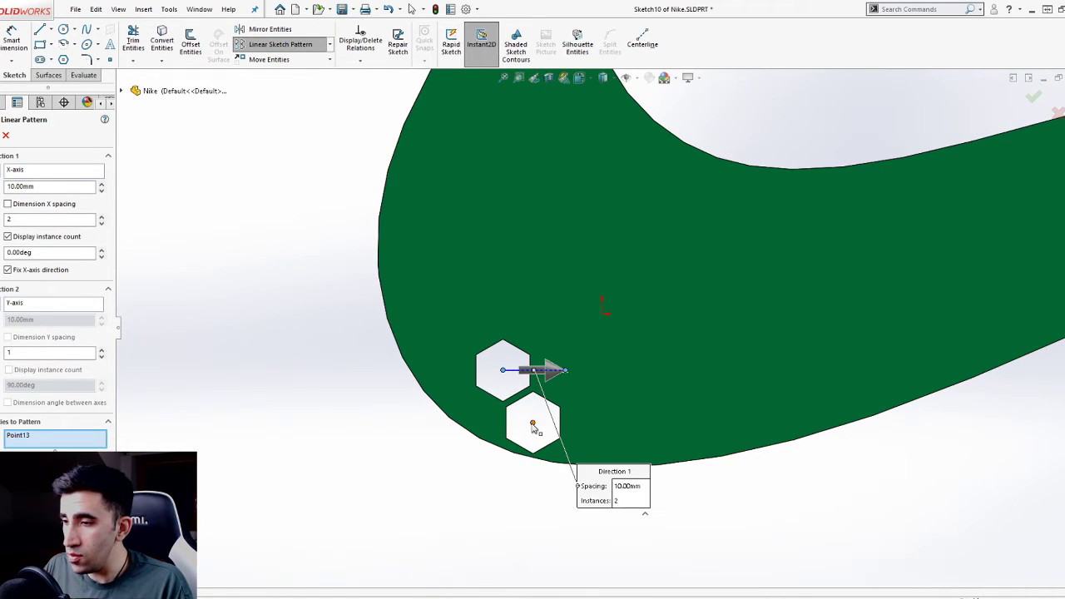
left_click(532, 424)
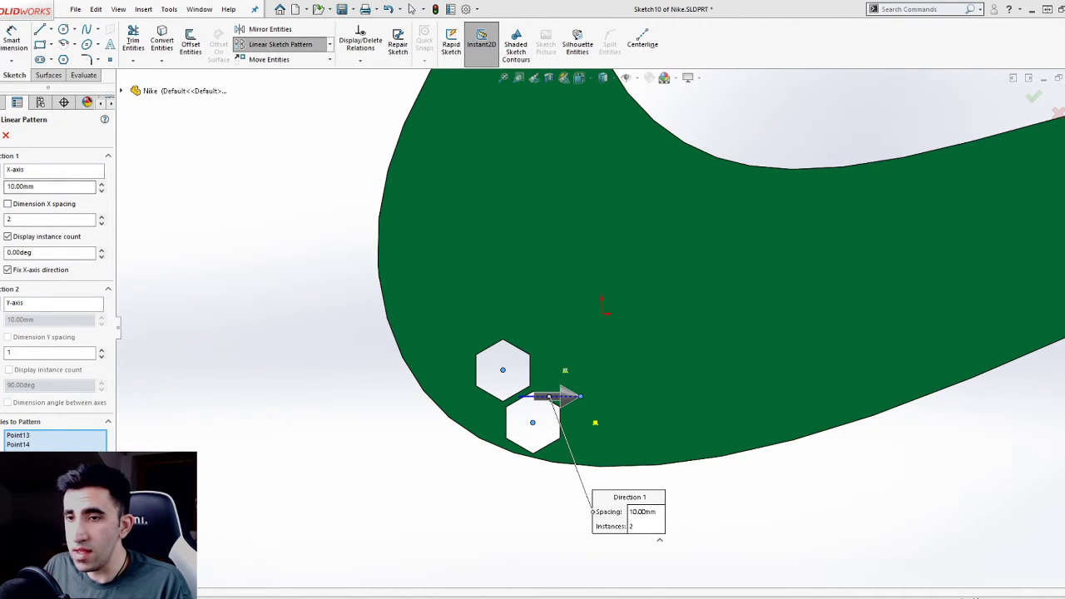
Set Direction 1 spacing to 9.66 mm and Direction 2 instances to 2.
left_click(50, 186)
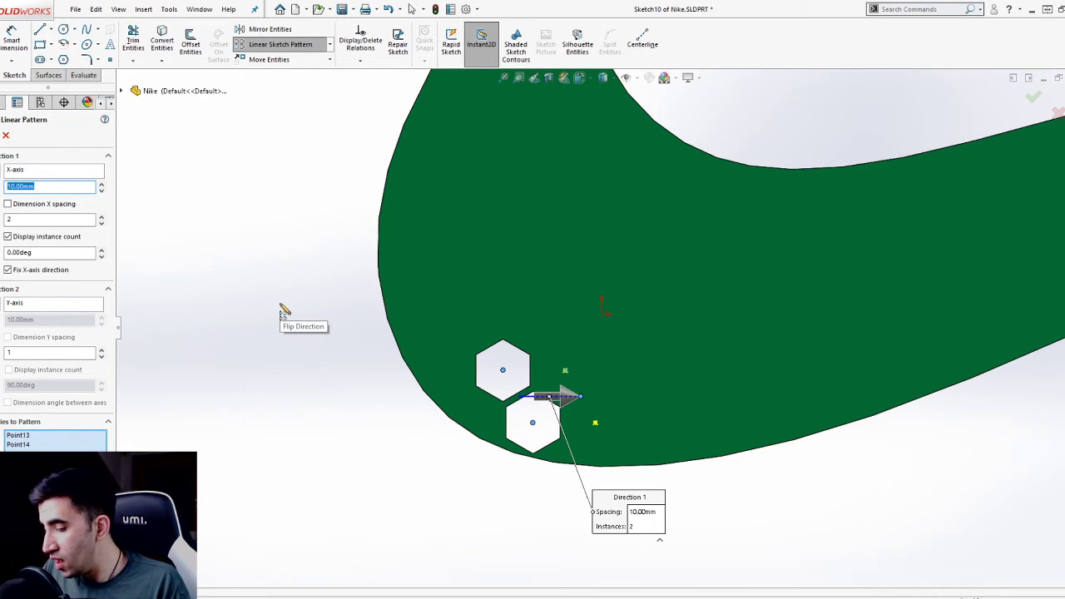
type("9.66")
key("Return")
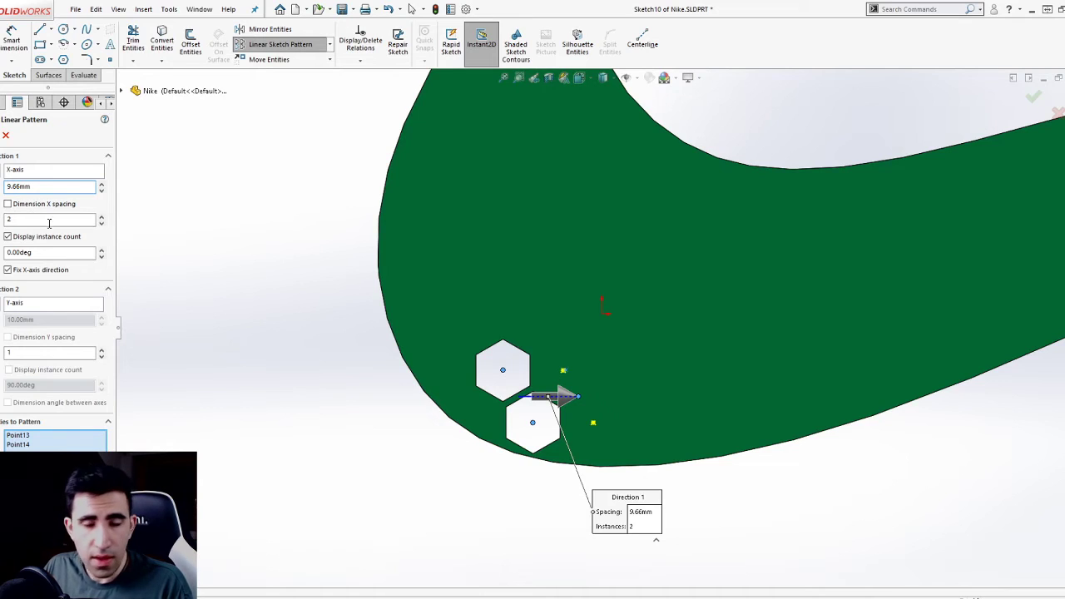
left_click(101, 350)
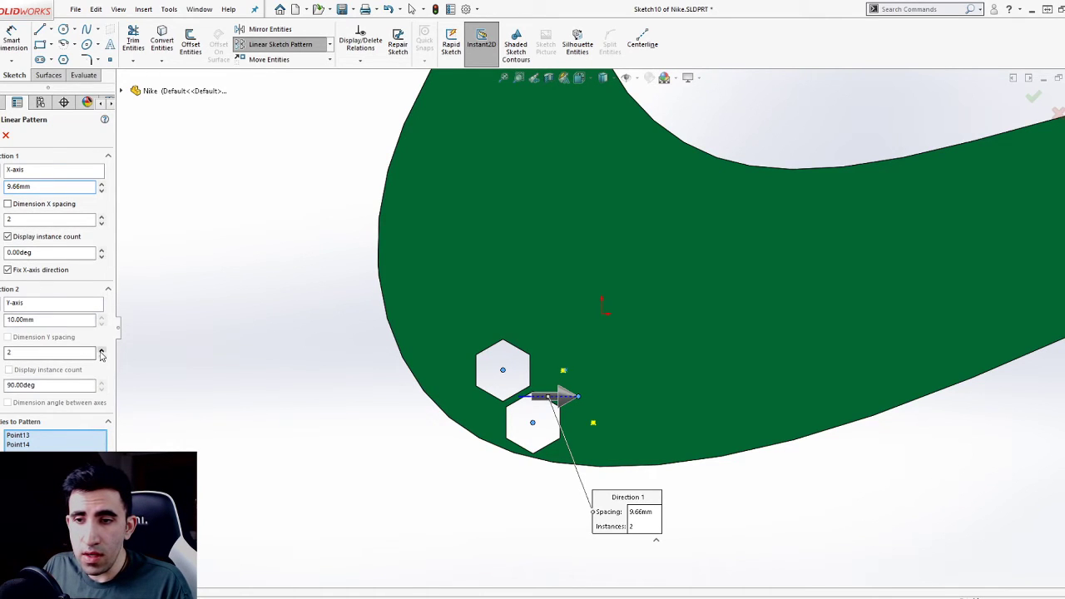
Set the Direction 2 spacing to 16.73 mm.
double_click(33, 319)
type("16")
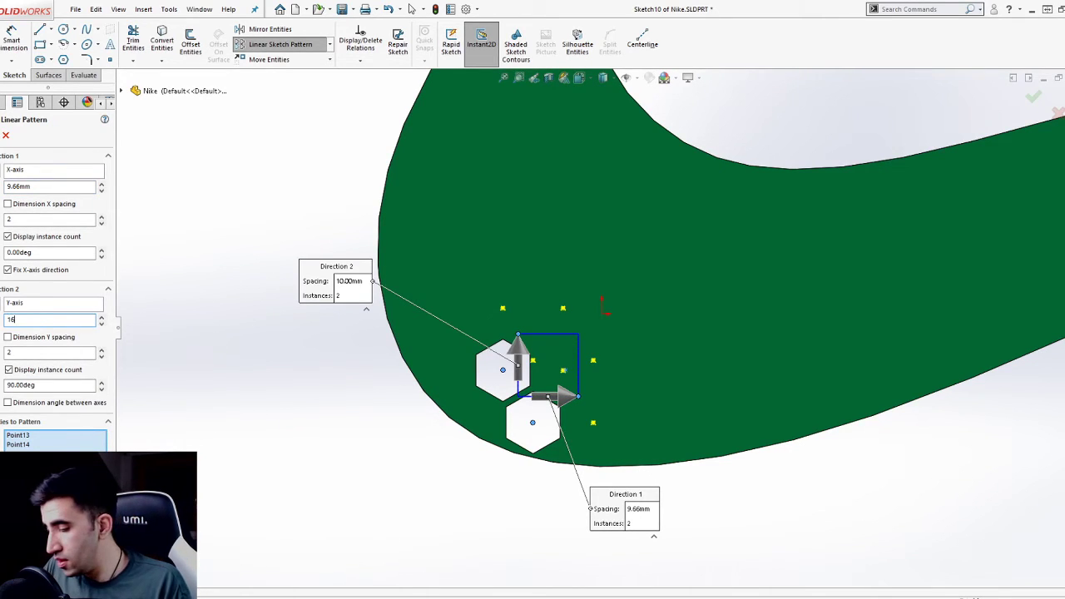
type(".73")
key("Return")
key("f")
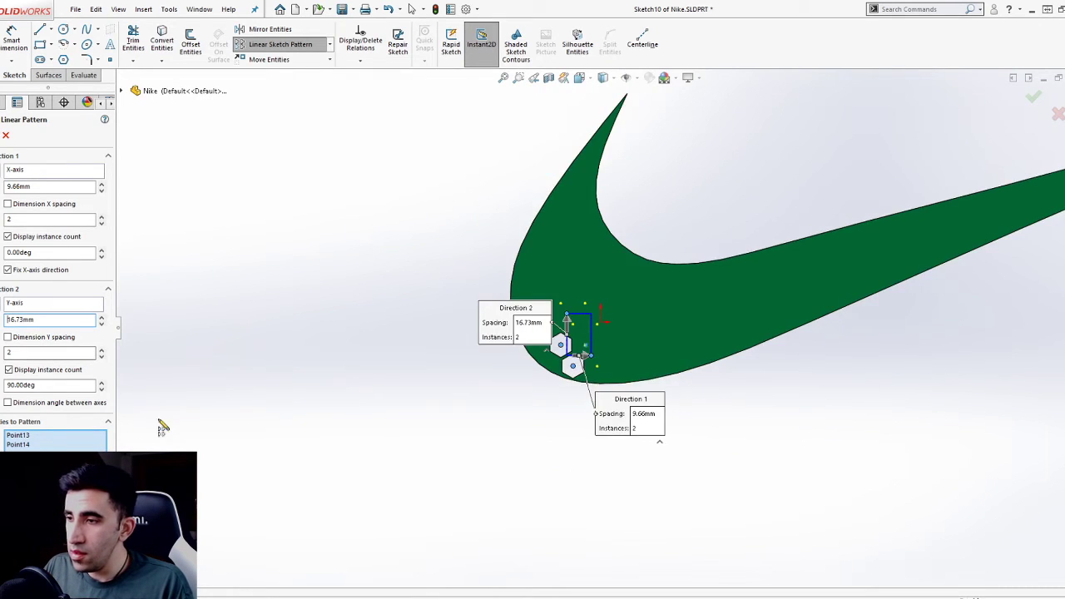
Increase Direction 1 instances so the point grid runs 37 across the swoosh.
left_click(102, 218)
left_click(102, 217)
left_click(102, 217)
left_click(102, 217)
left_click(102, 217)
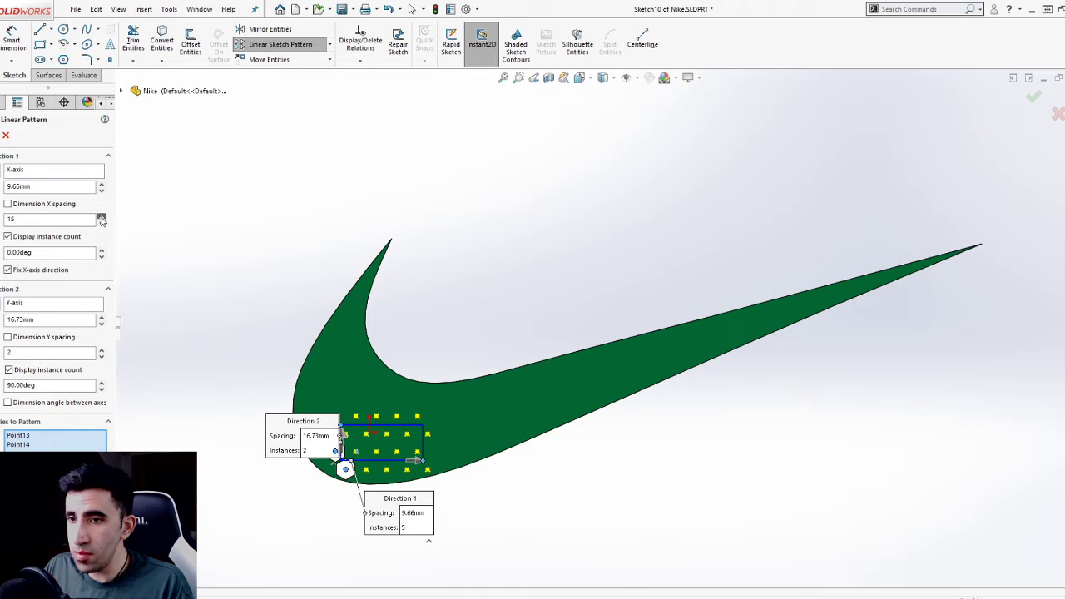
left_click(102, 217)
left_click(101, 219)
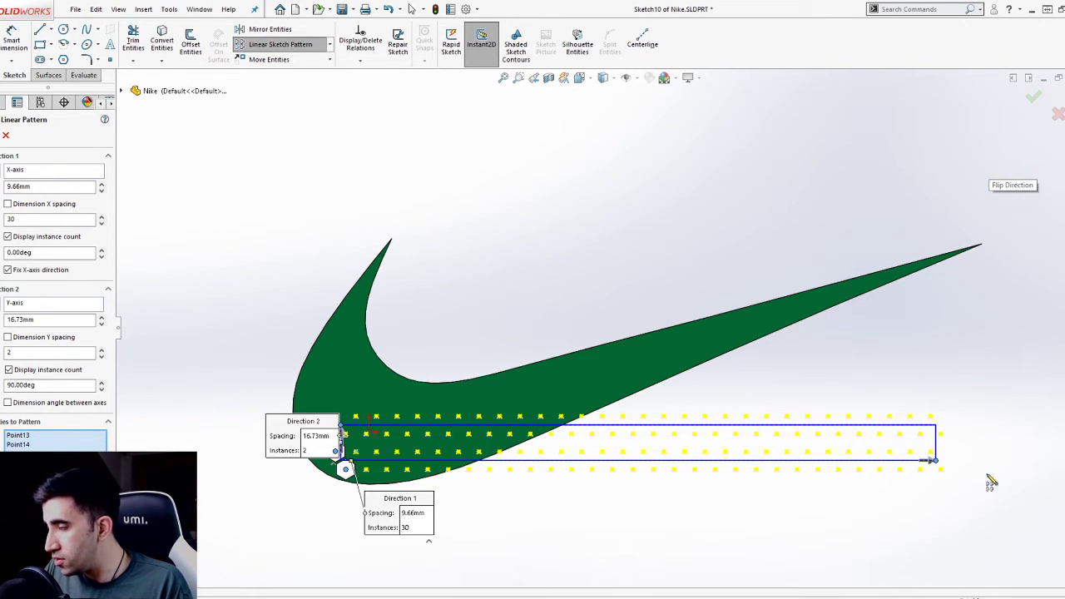
left_click(101, 215)
left_click(102, 216)
left_click(101, 216)
left_click(102, 215)
left_click(101, 216)
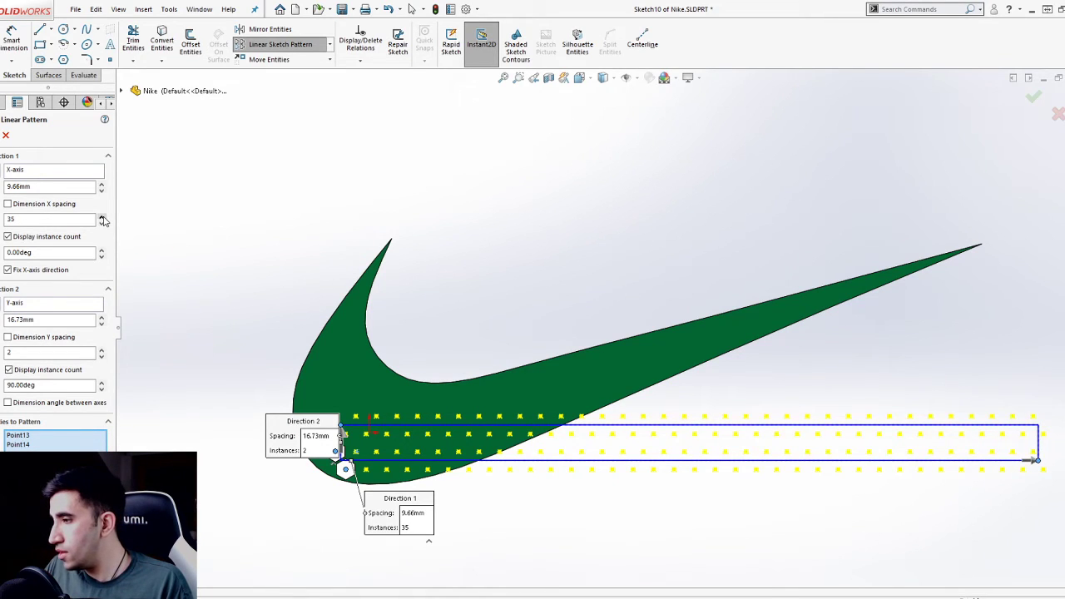
left_click(101, 215)
left_click(101, 215)
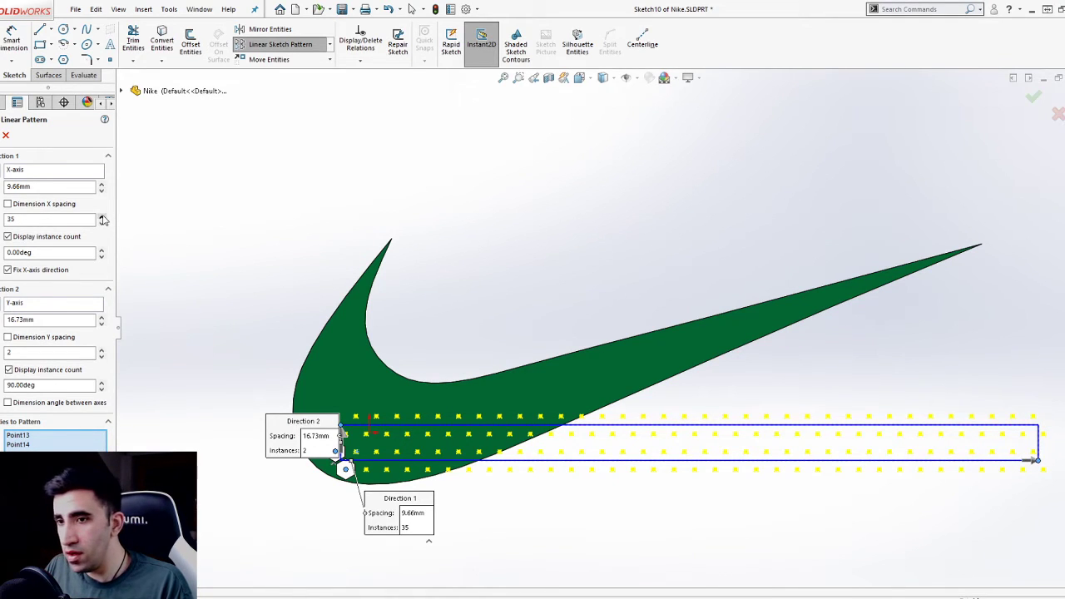
Set Direction 2 to 8 rows and accept the point grid pattern.
left_click(102, 349)
left_click(101, 349)
left_click(102, 349)
left_click(102, 350)
left_click(102, 350)
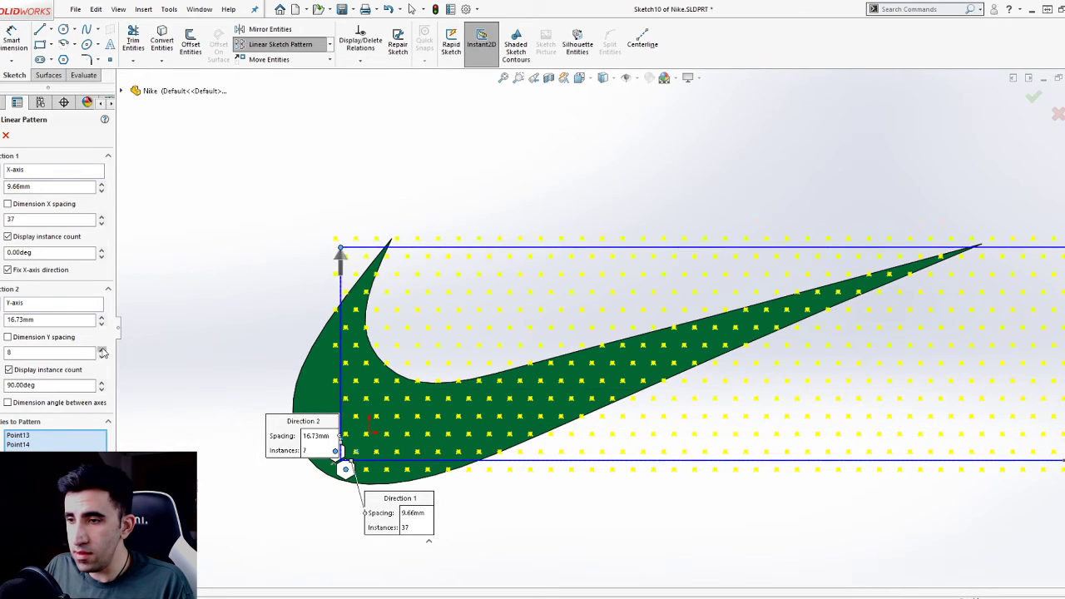
left_click(101, 349)
left_click(102, 349)
left_click(101, 357)
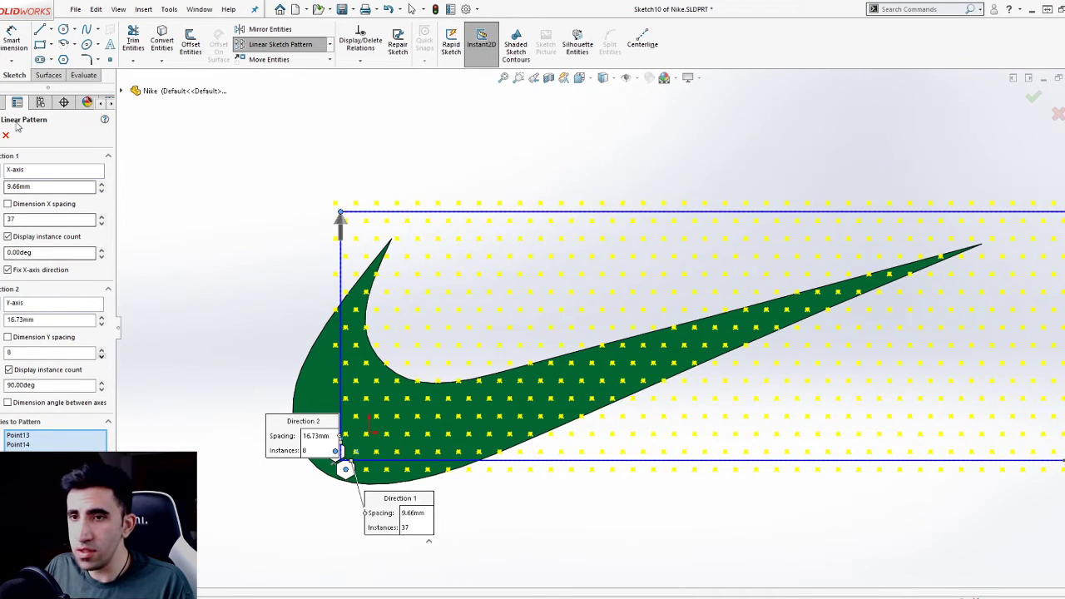
key("Return")
Zoom to fit and box-select all 37 × 8 grid points over the swoosh.
scroll(404, 357, "up", 4)
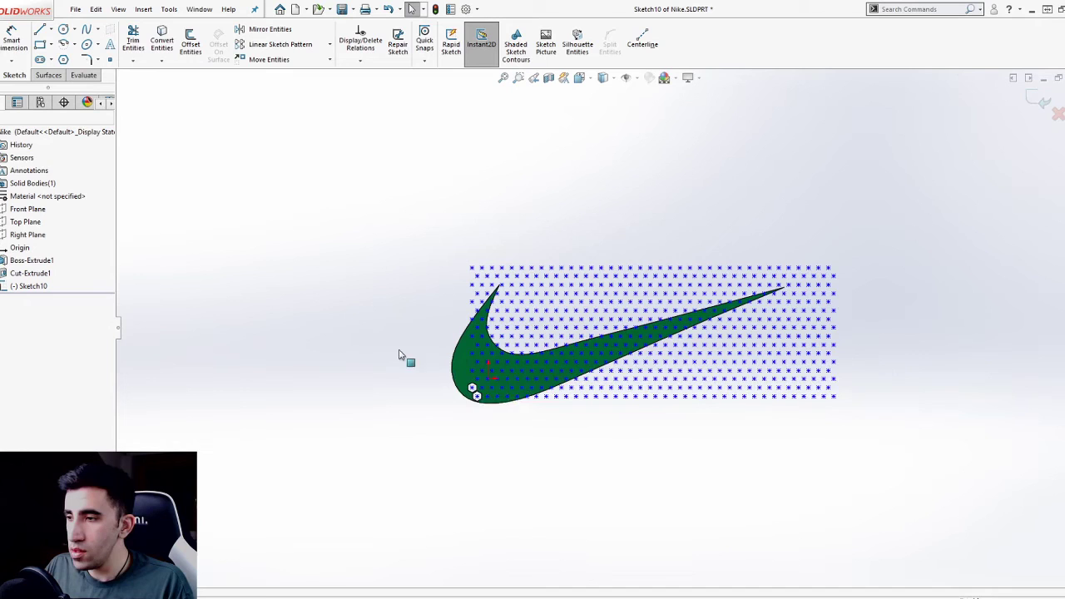
scroll(660, 368, "down", 3)
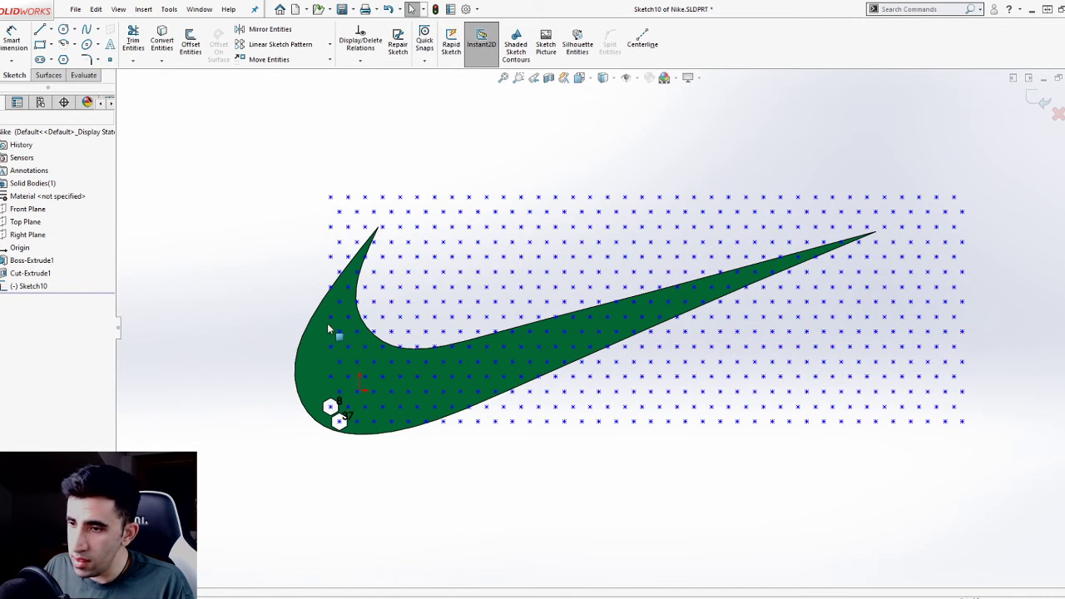
scroll(325, 366, "up", 1)
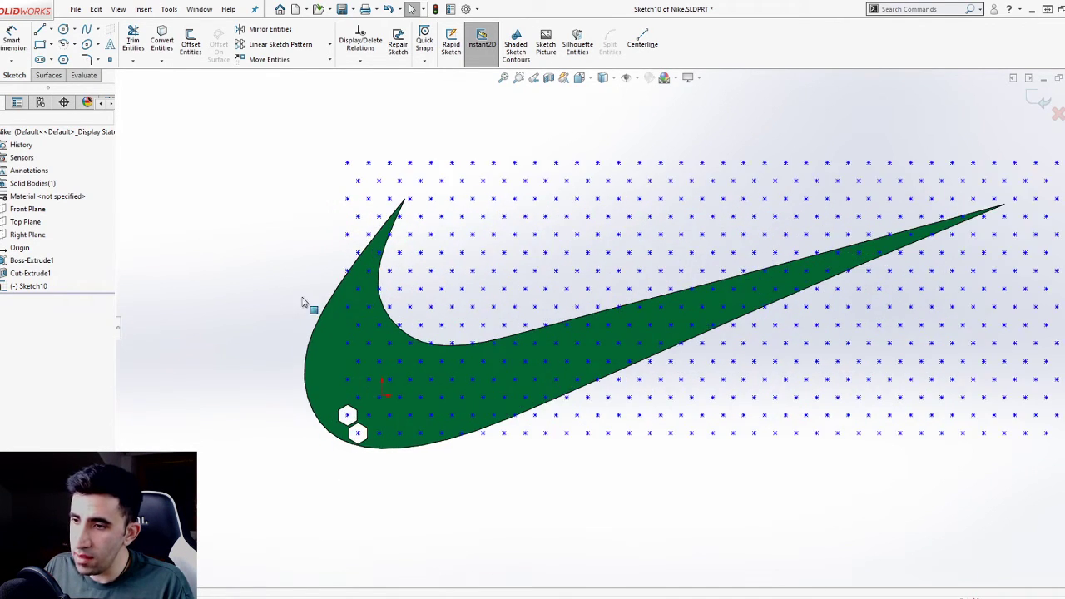
key("z")
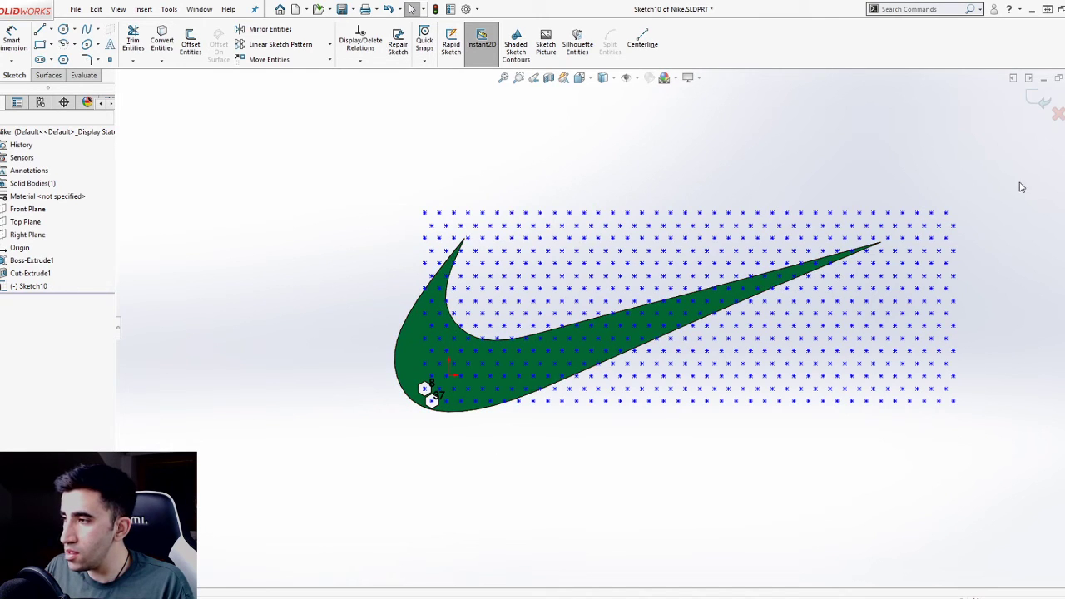
mouse_move(1014, 165)
left_mouse_down()
mouse_move(992, 184)
mouse_move(606, 316)
mouse_move(317, 451)
mouse_move(294, 440)
left_mouse_up()
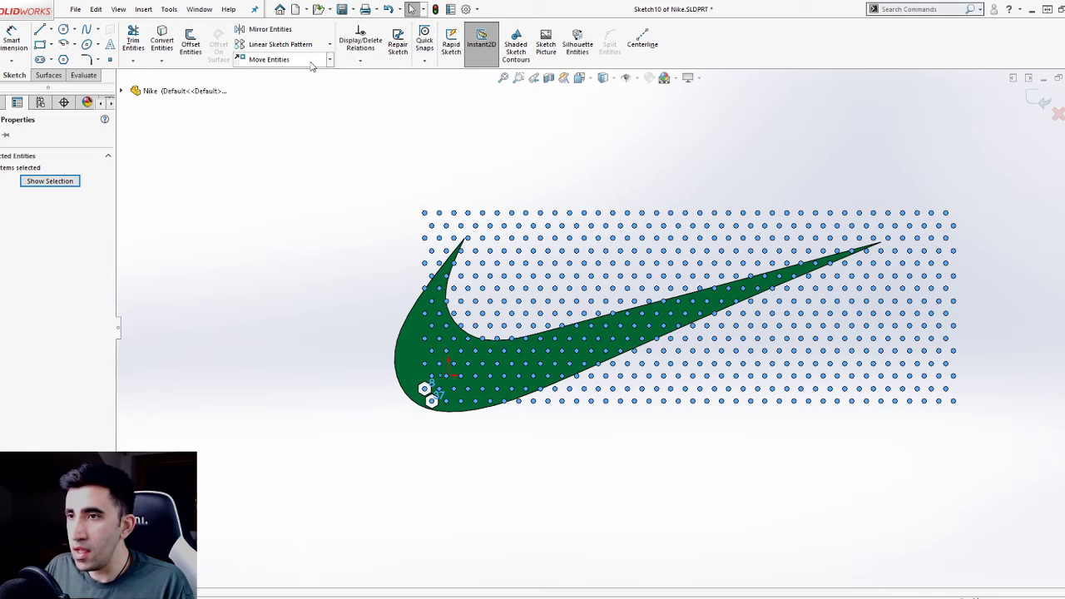
Start Move Entities on the grid points using X/Y offsets.
left_click(305, 61)
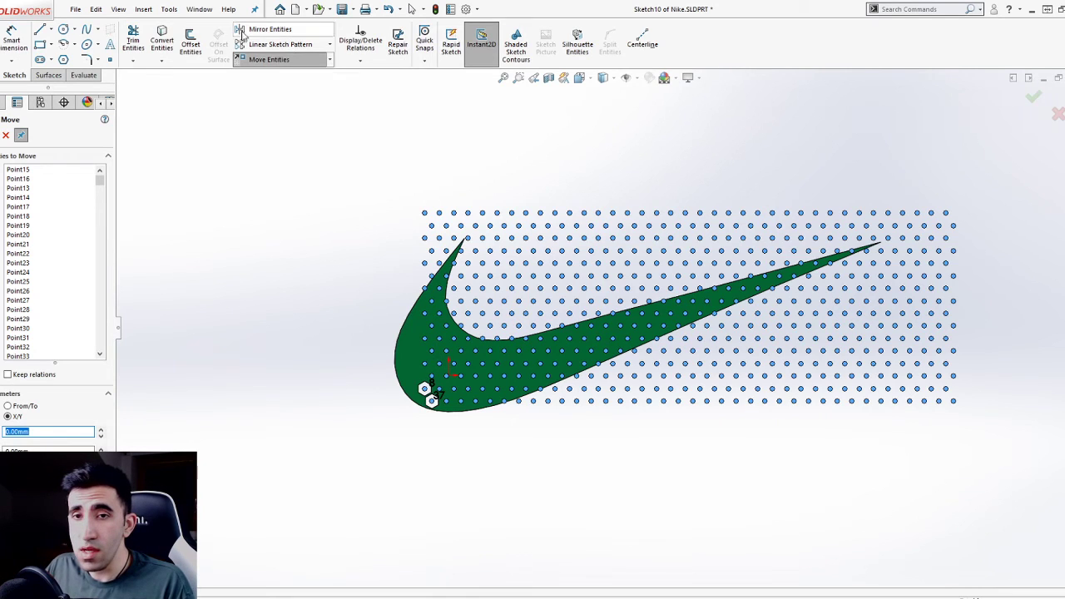
left_click(305, 242)
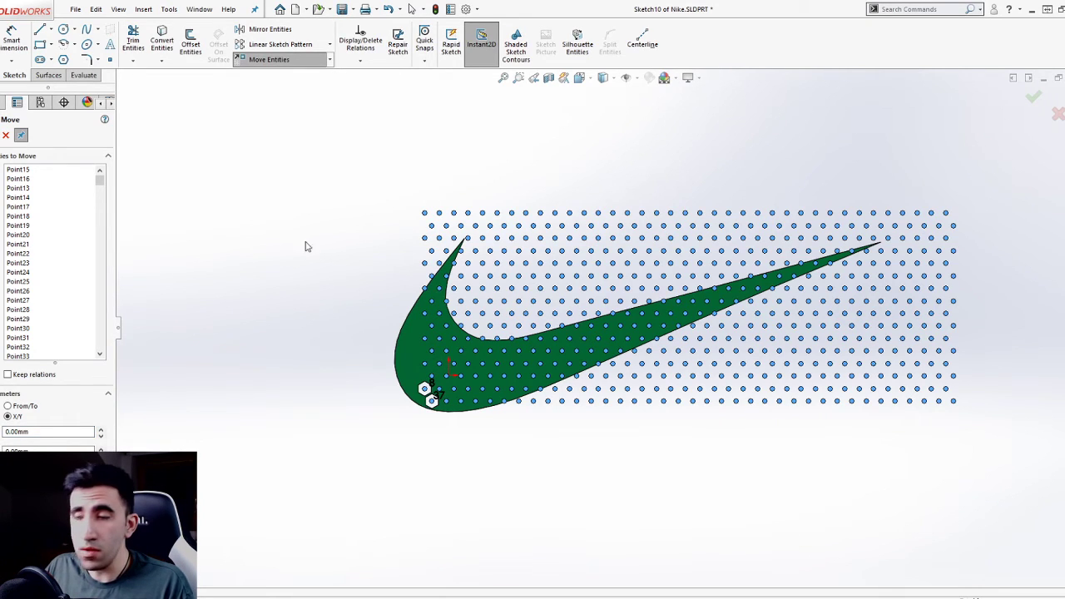
left_click(22, 407)
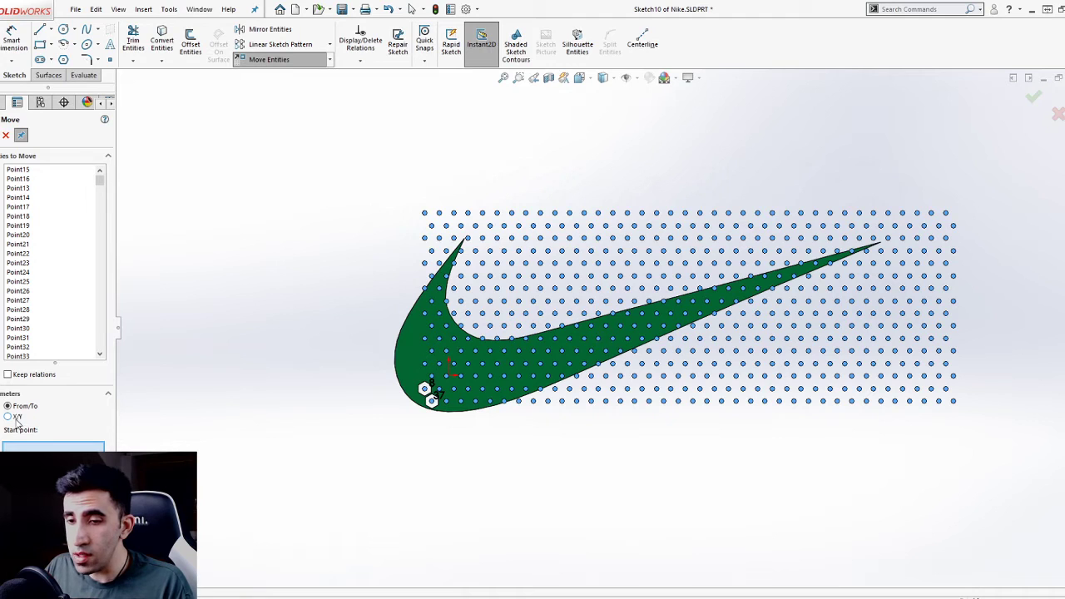
left_click(16, 418)
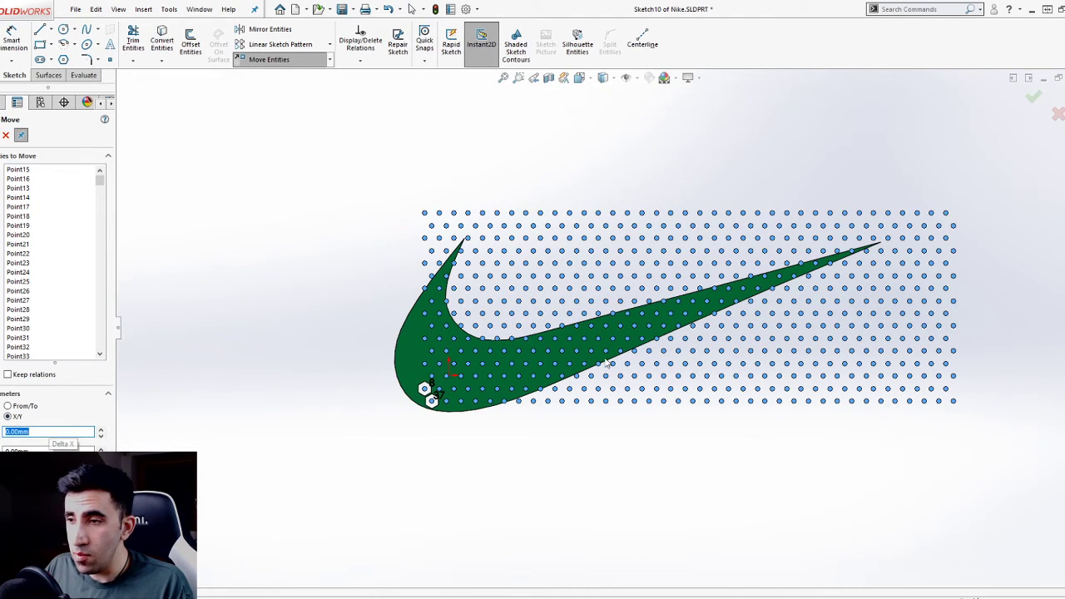
scroll(753, 327, "down", 2)
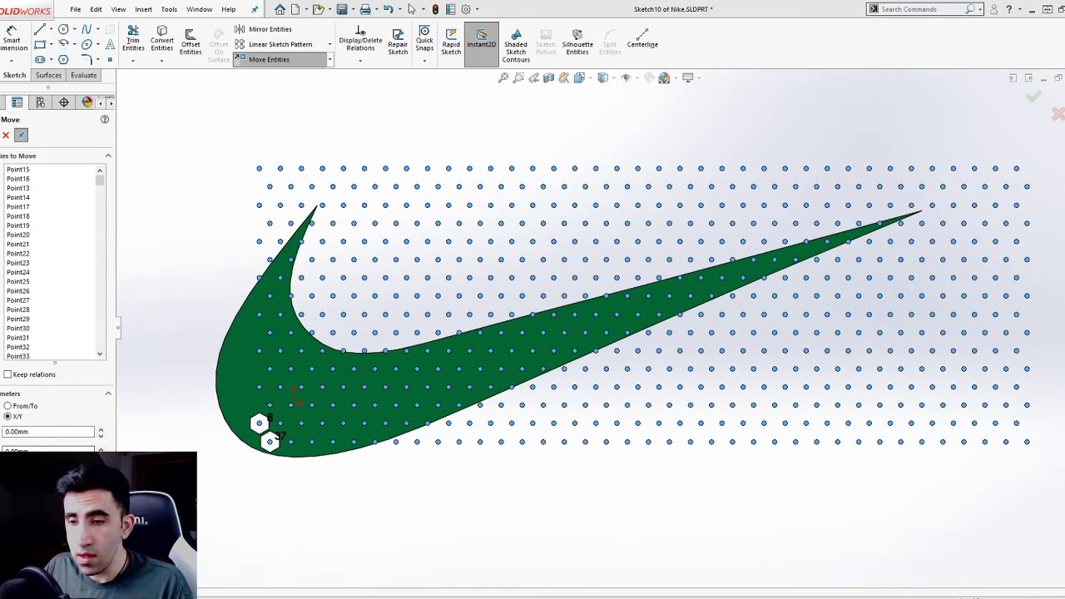
Shift the grid by Delta X -9.66 mm repeated to -28.98 mm, plus a downward Delta Y.
left_click(38, 431)
type("1")
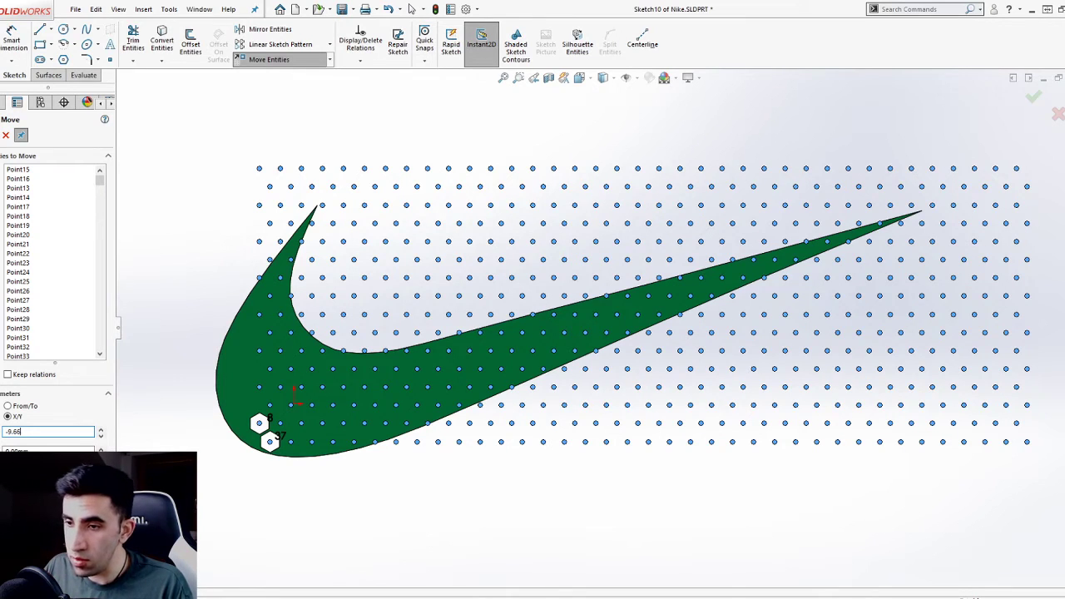
key("Return")
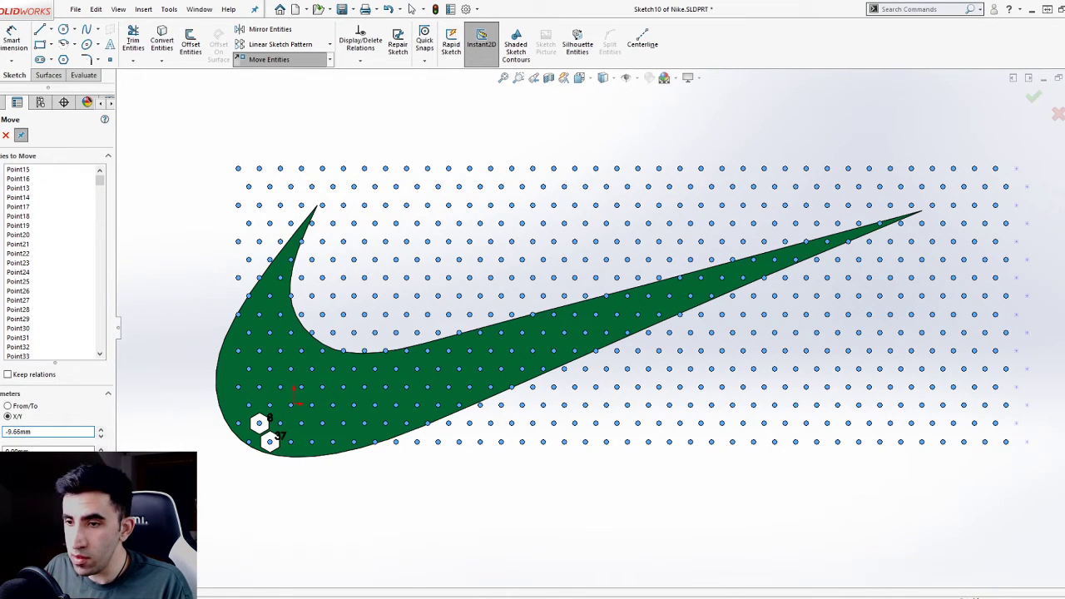
left_click(50, 474)
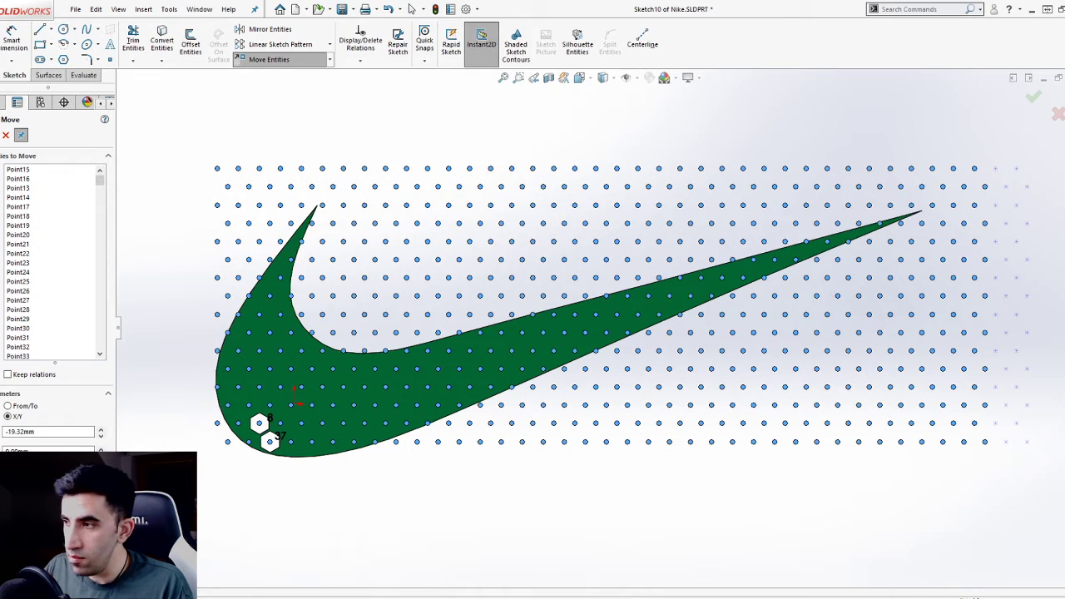
left_click(50, 475)
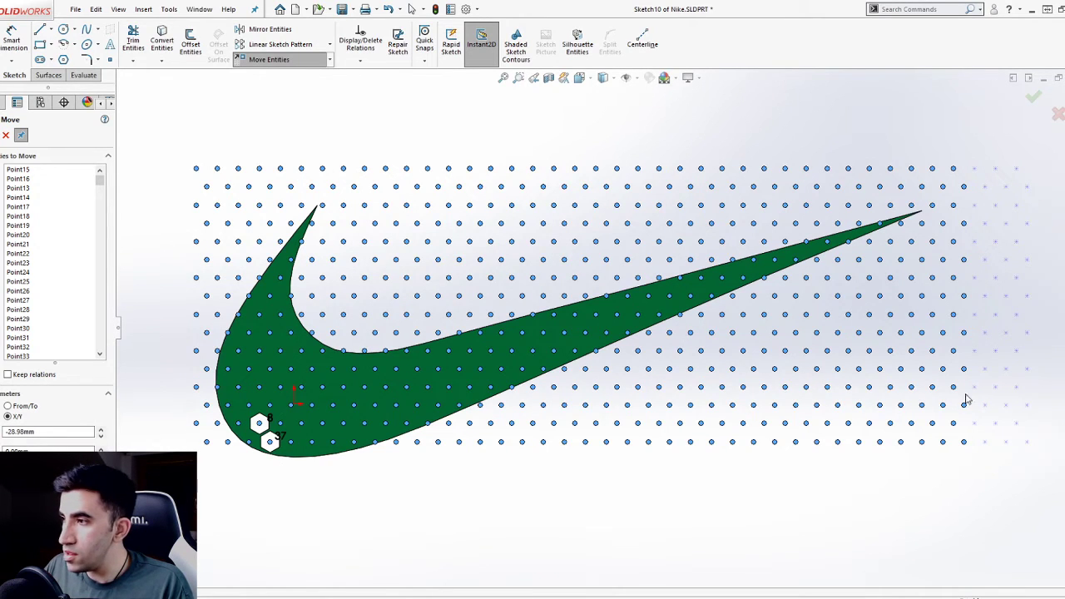
left_click(50, 449)
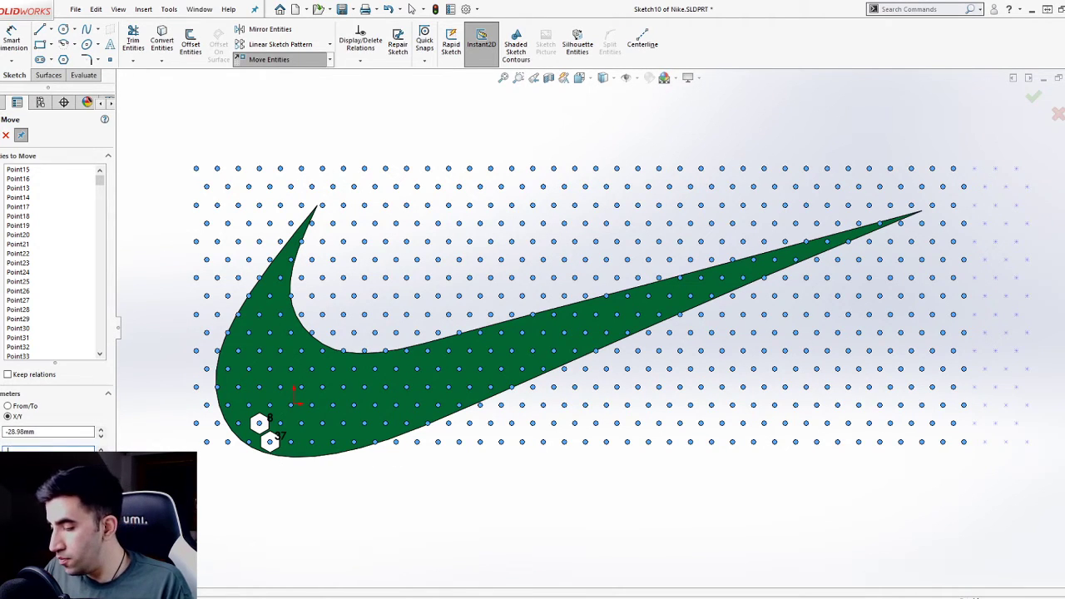
type("15")
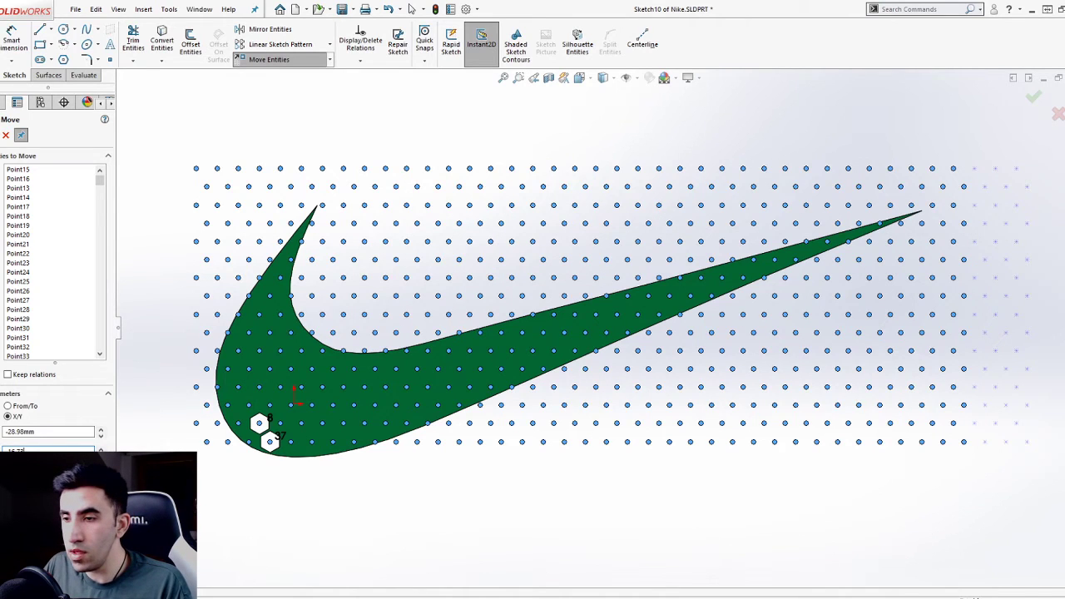
key("Return")
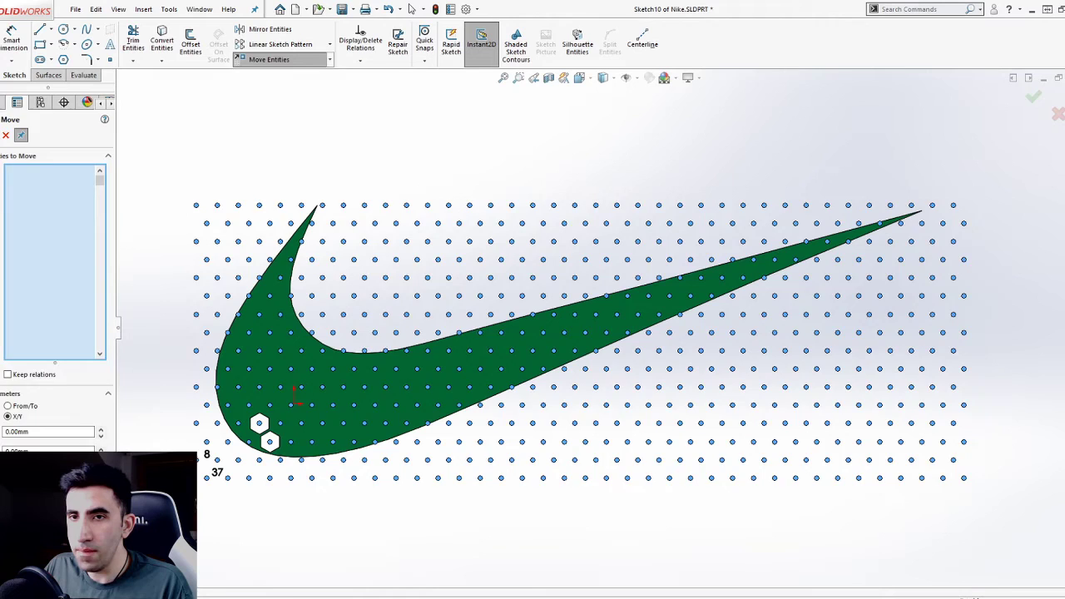
Confirm the move and exit the point-grid sketch.
key("Escape")
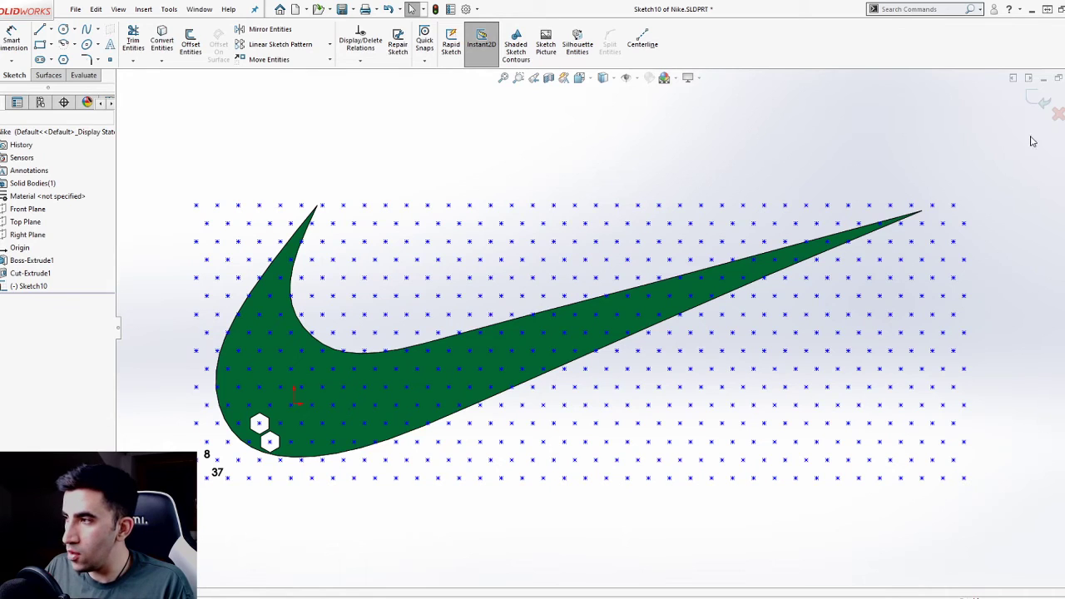
left_click(1024, 101)
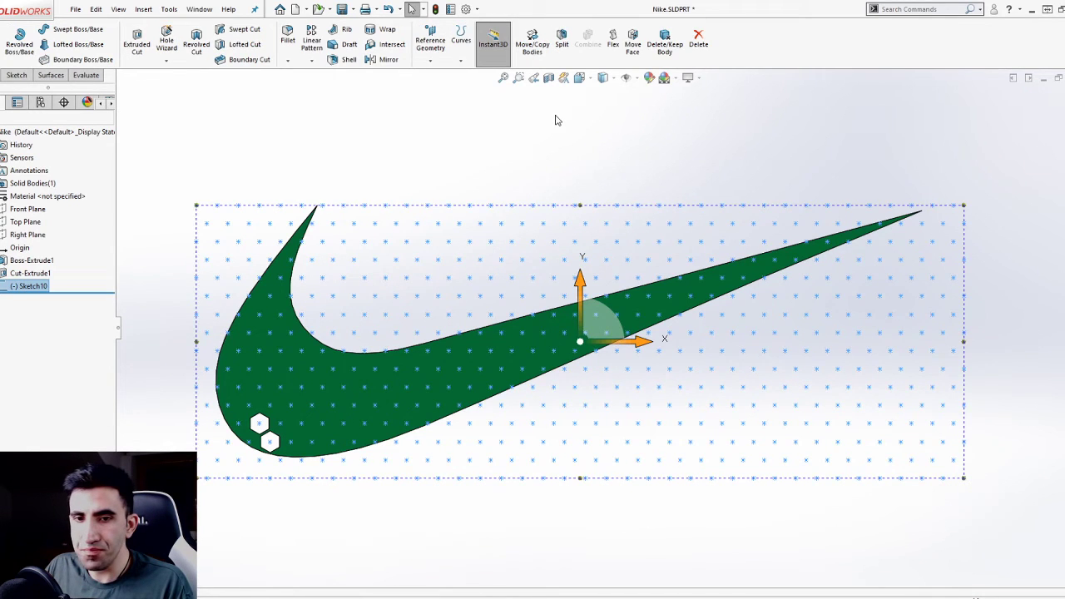
key("Escape")
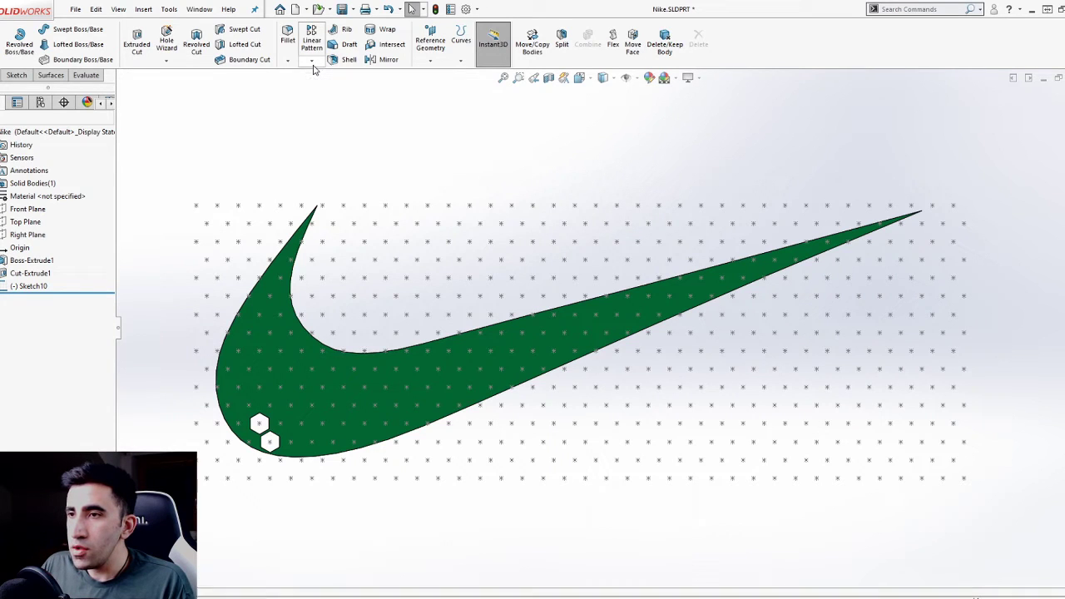
Create a Sketch Driven Pattern of Cut-Extrude1 on Sketch10's points and preview it.
left_click(313, 63)
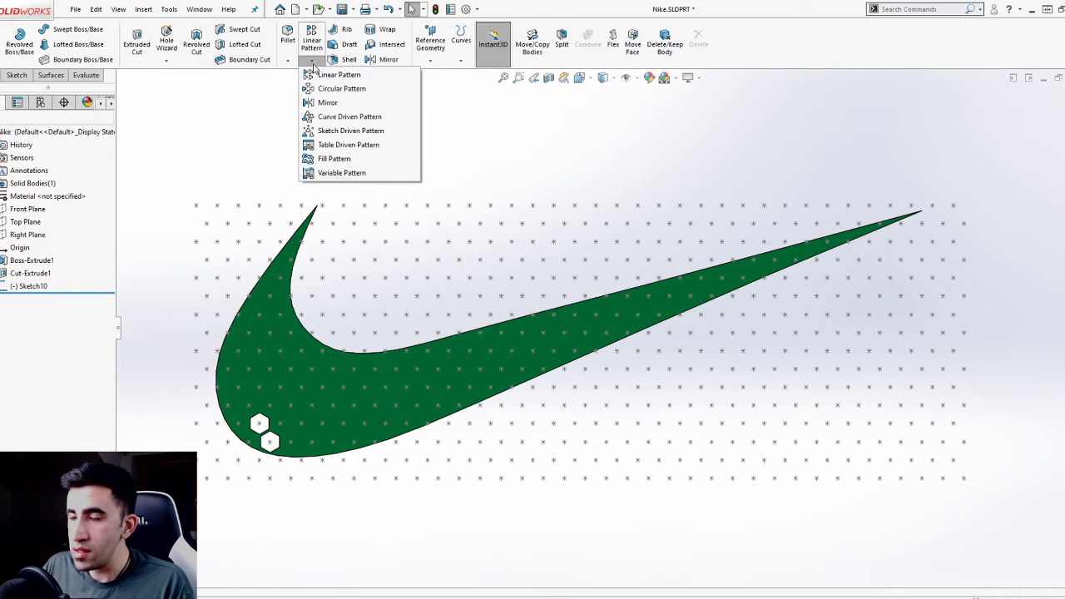
left_click(379, 133)
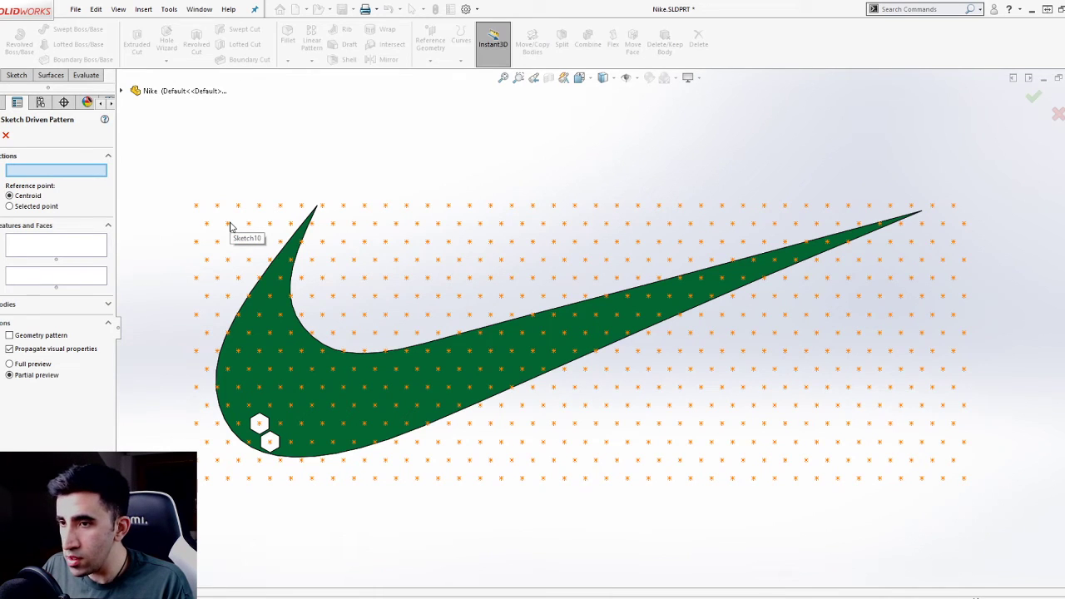
left_click(231, 227)
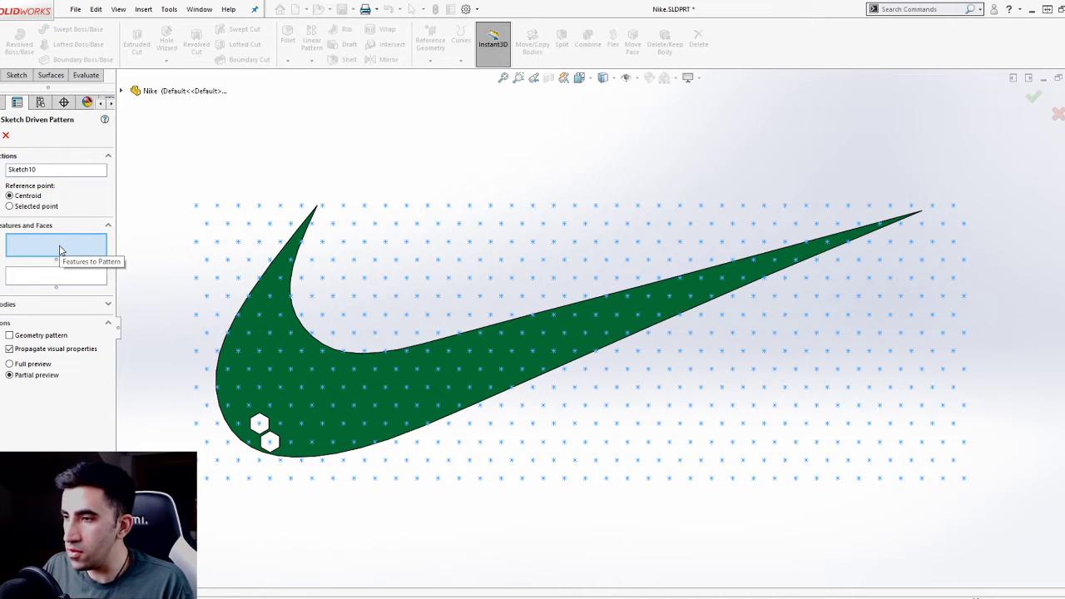
scroll(275, 455, "down", 3)
middle_click_drag(275, 455, 357, 399)
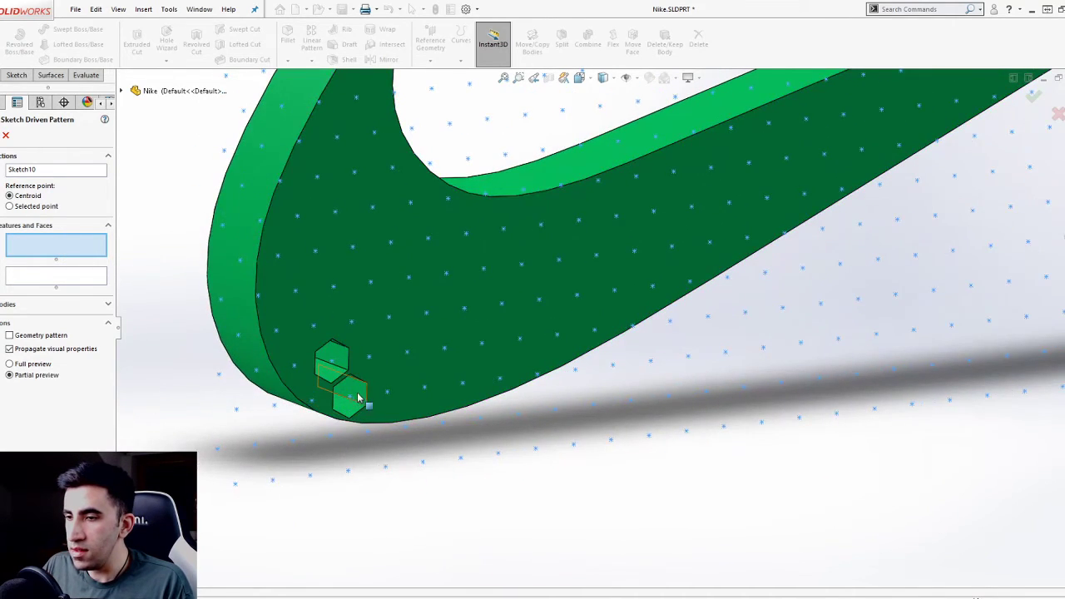
left_click(354, 393)
scroll(363, 409, "up", 5)
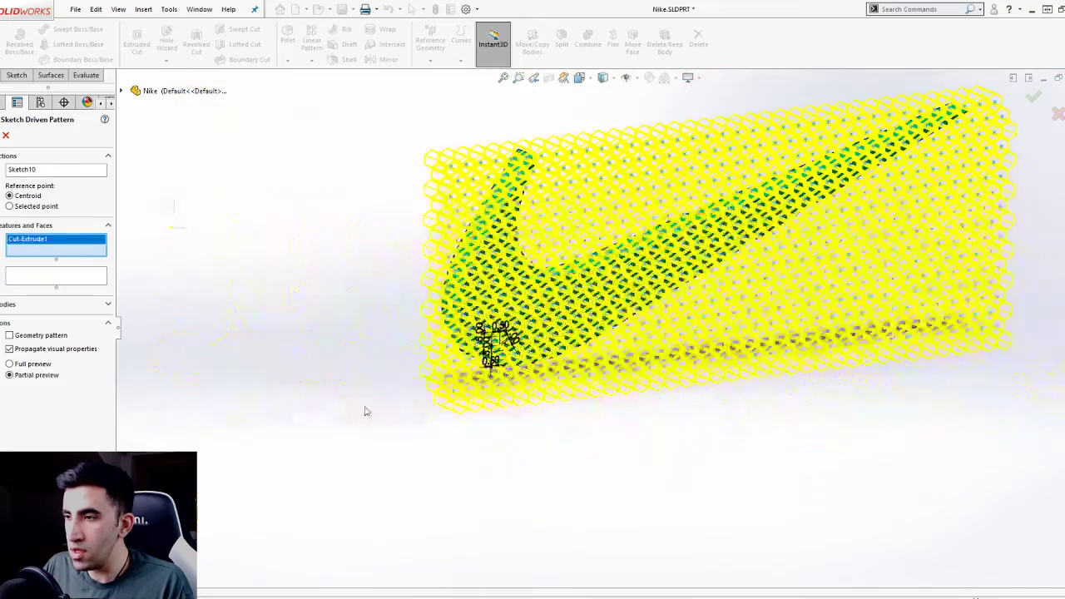
middle_click_drag(840, 292, 807, 261)
scroll(804, 268, "up", 3)
scroll(749, 295, "down", 6)
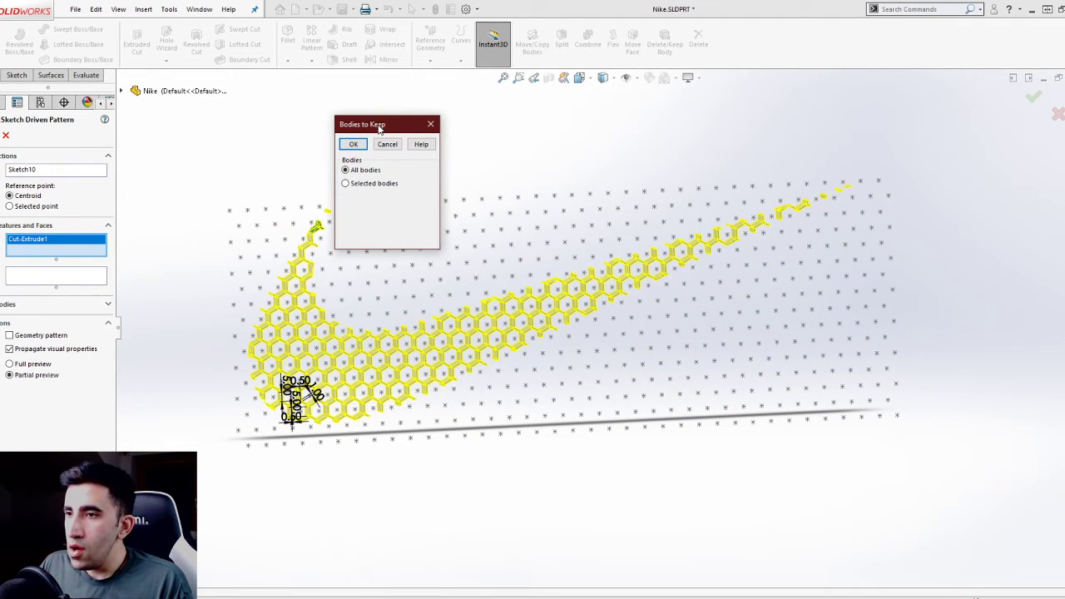
Keep all bodies in the Bodies to Keep prompt to finish Sketch-Pattern6.
left_click_drag(379, 126, 441, 93)
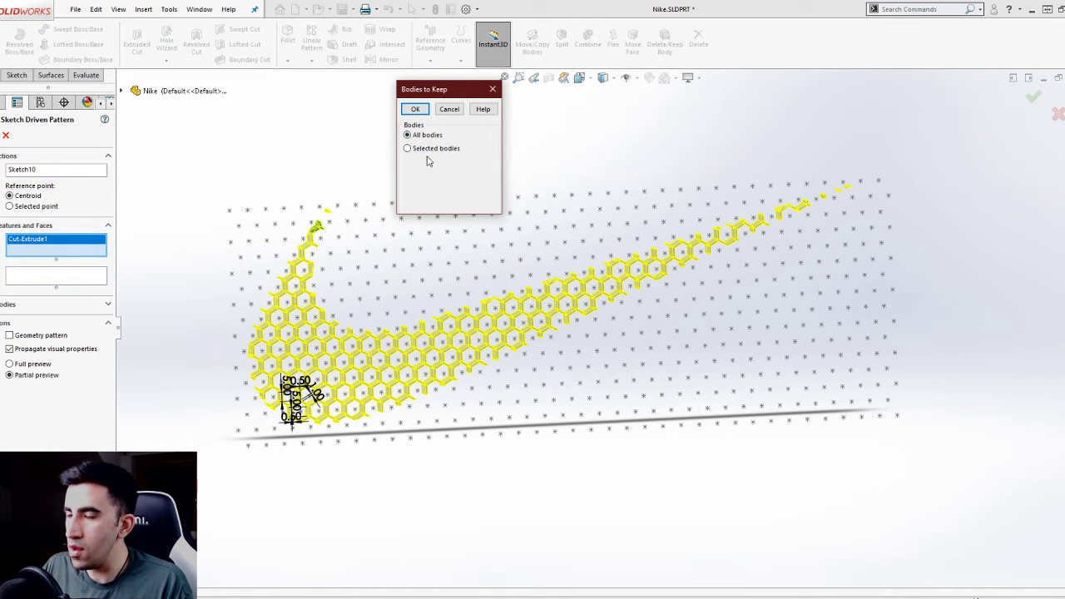
left_click(417, 109)
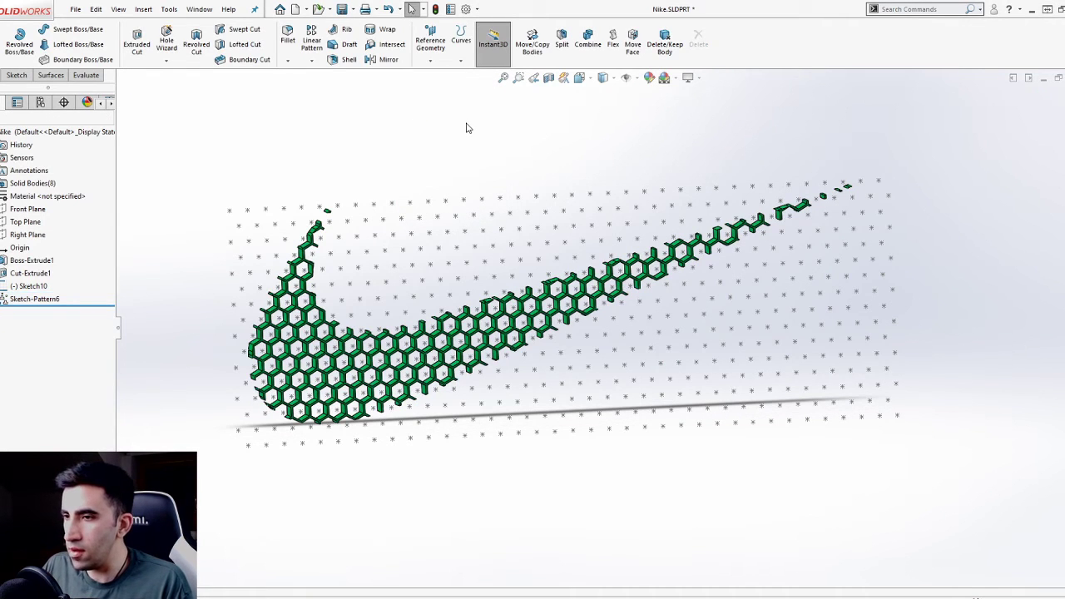
left_click(30, 286)
left_click(30, 248)
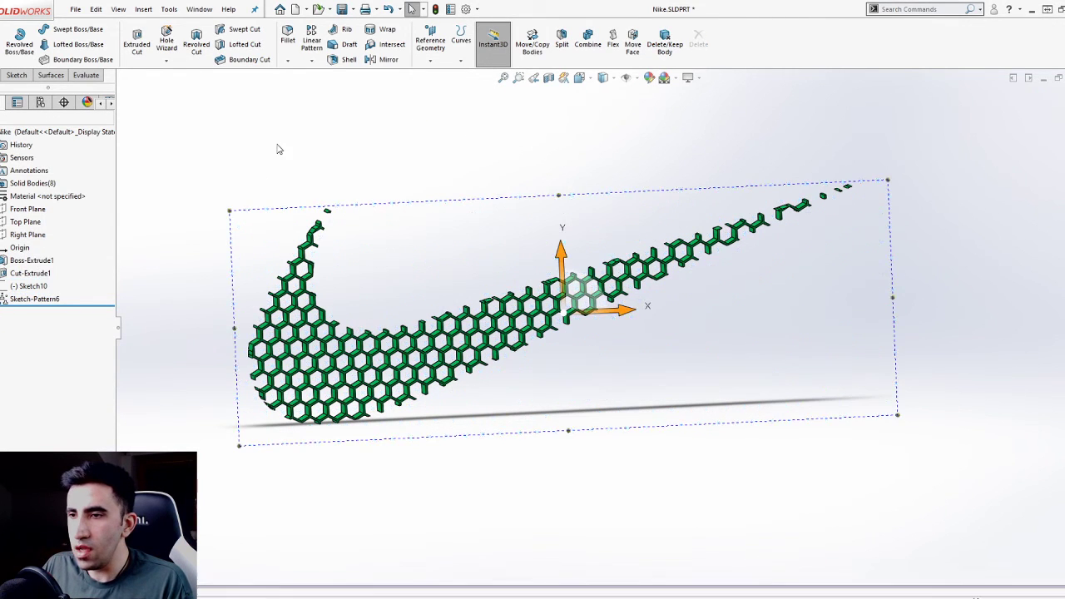
left_click(280, 149)
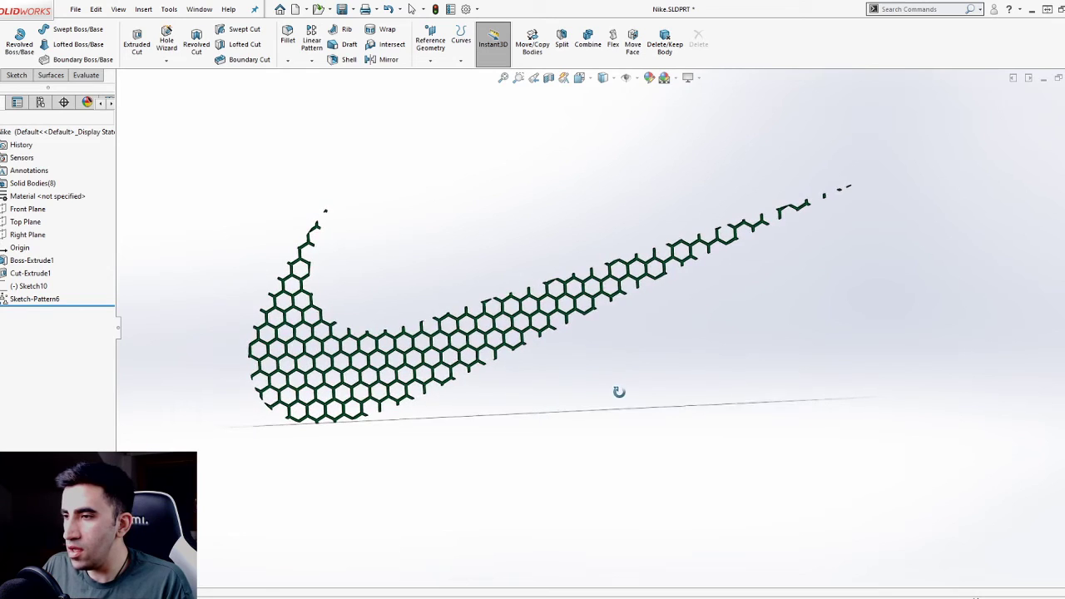
scroll(542, 307, "down", 3)
scroll(554, 369, "up", 4)
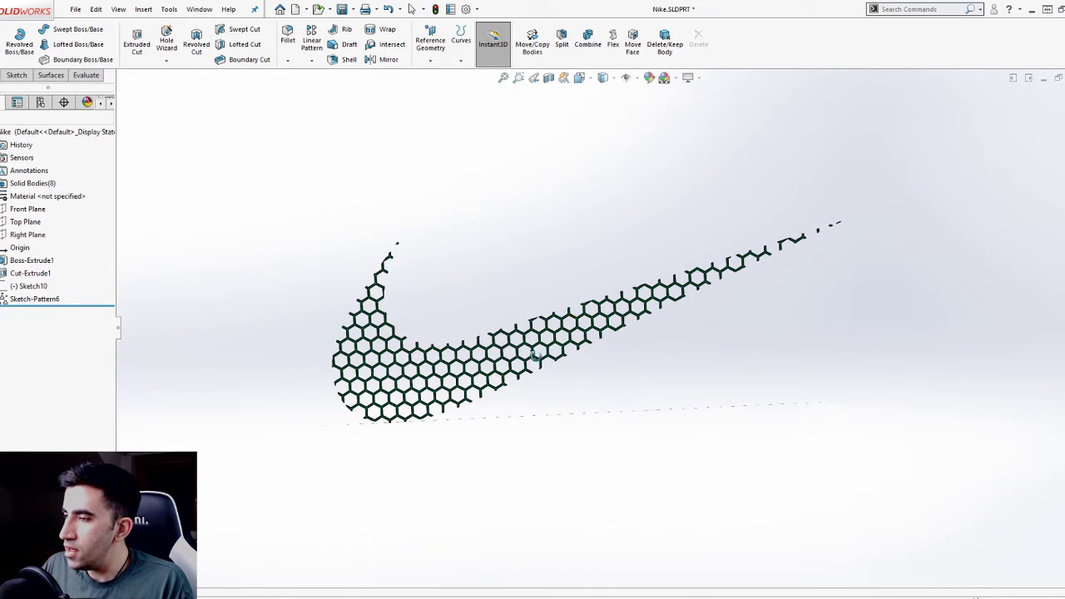
scroll(558, 353, "down", 3)
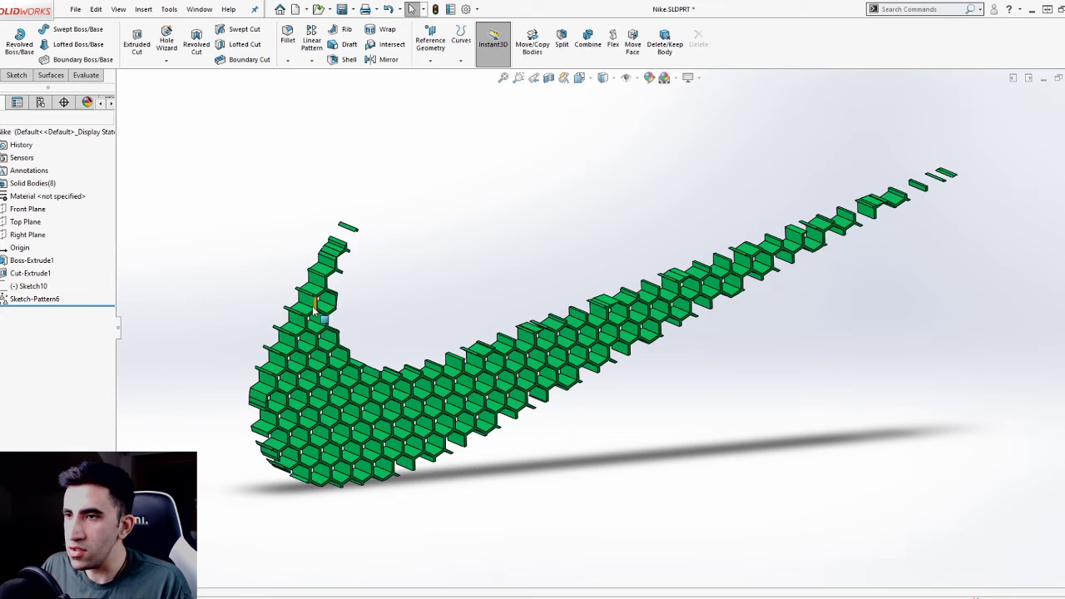
left_click(12, 77)
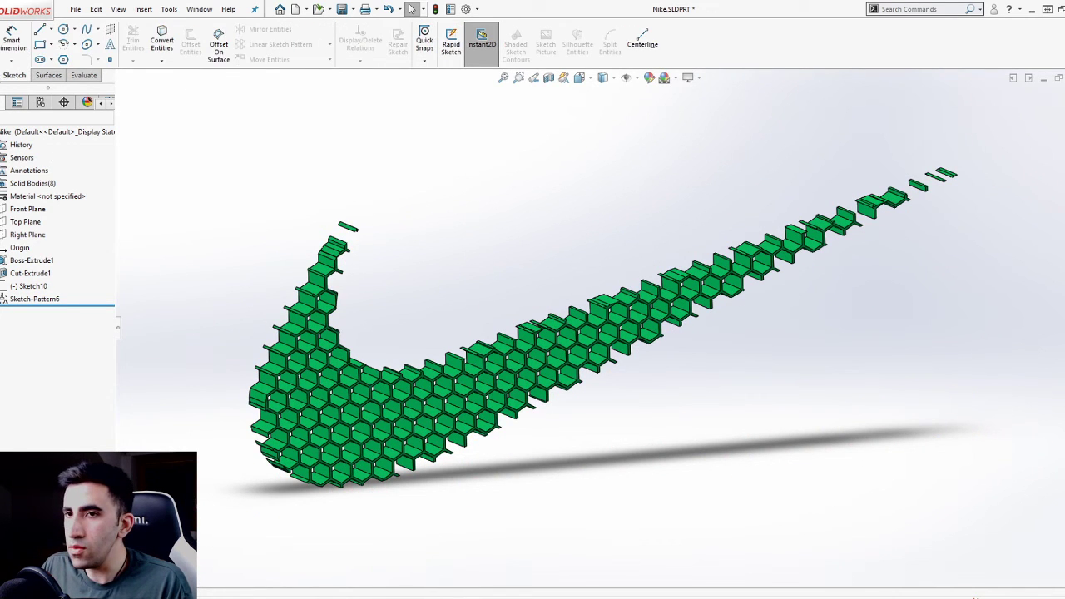
left_click(2, 75)
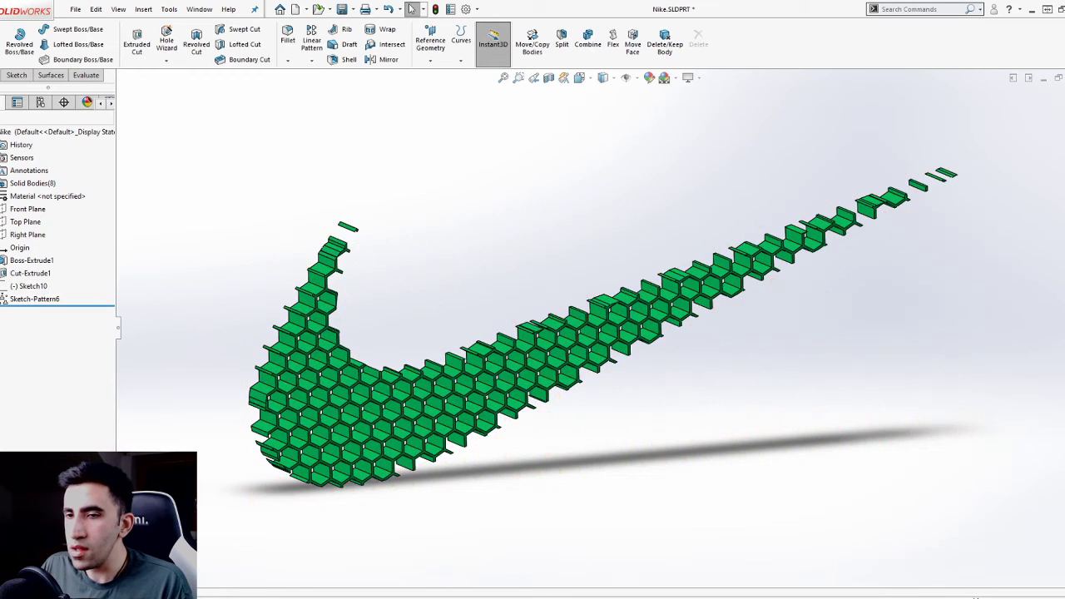
left_click(4, 273)
left_click(43, 287)
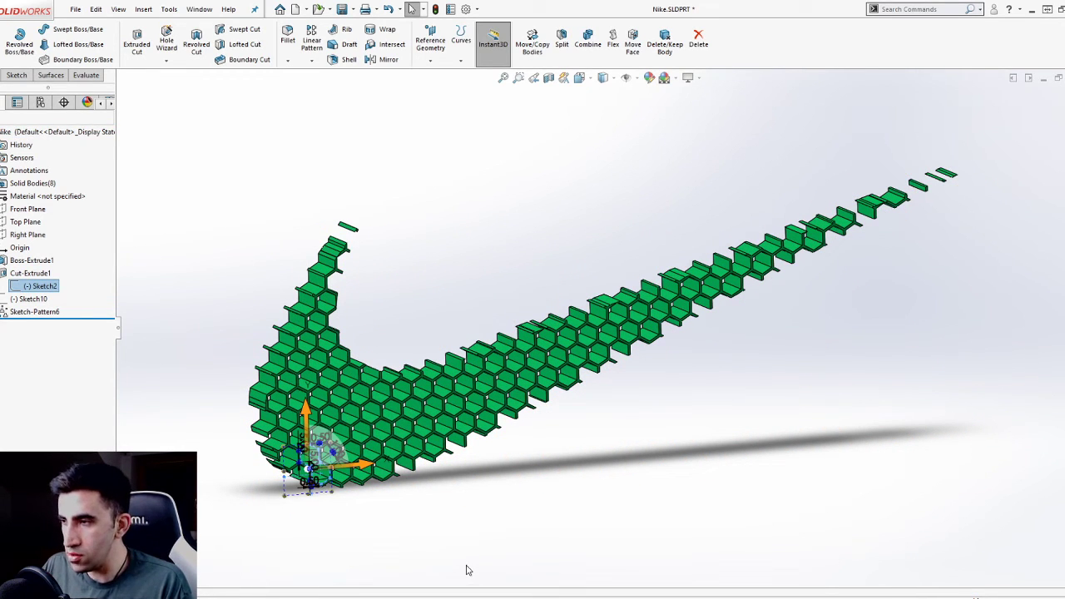
left_click(679, 514)
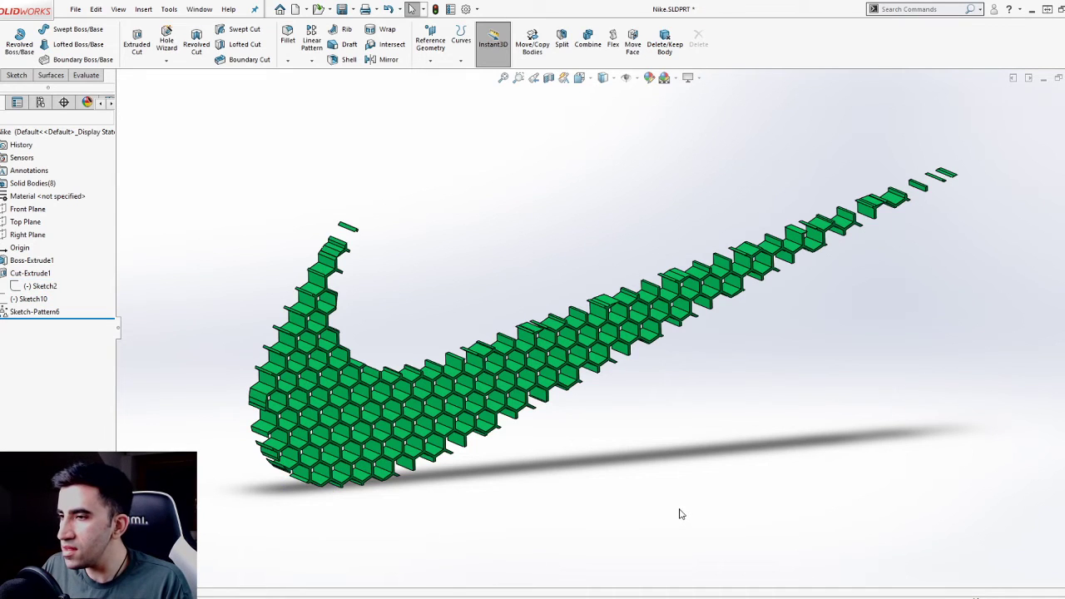
key("f")
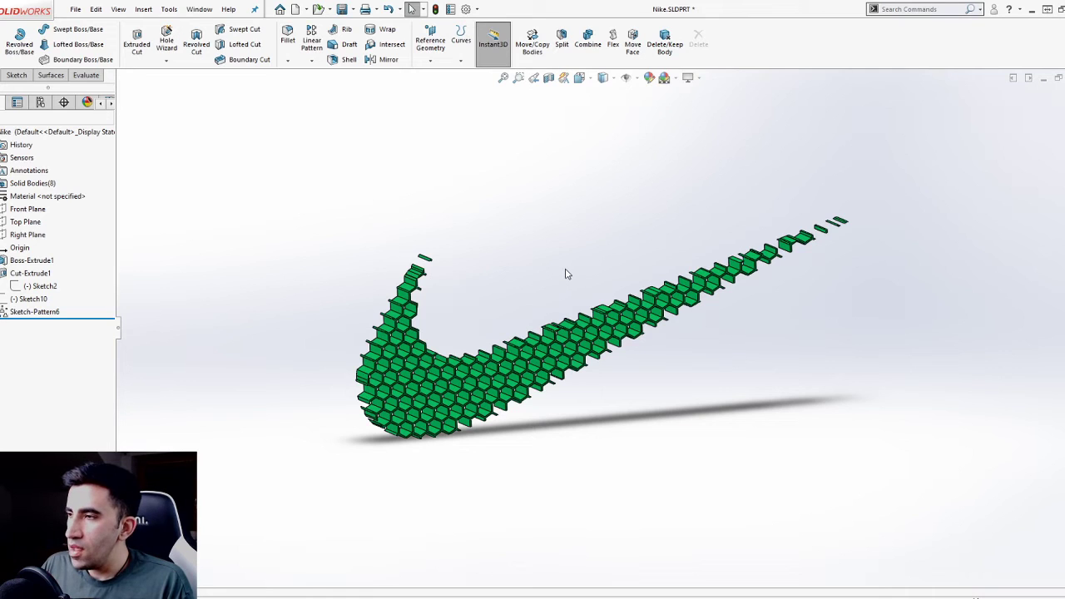
mouse_move(565, 274)
middle_mouse_down()
mouse_move(582, 269)
mouse_move(555, 264)
mouse_move(567, 275)
middle_mouse_up()
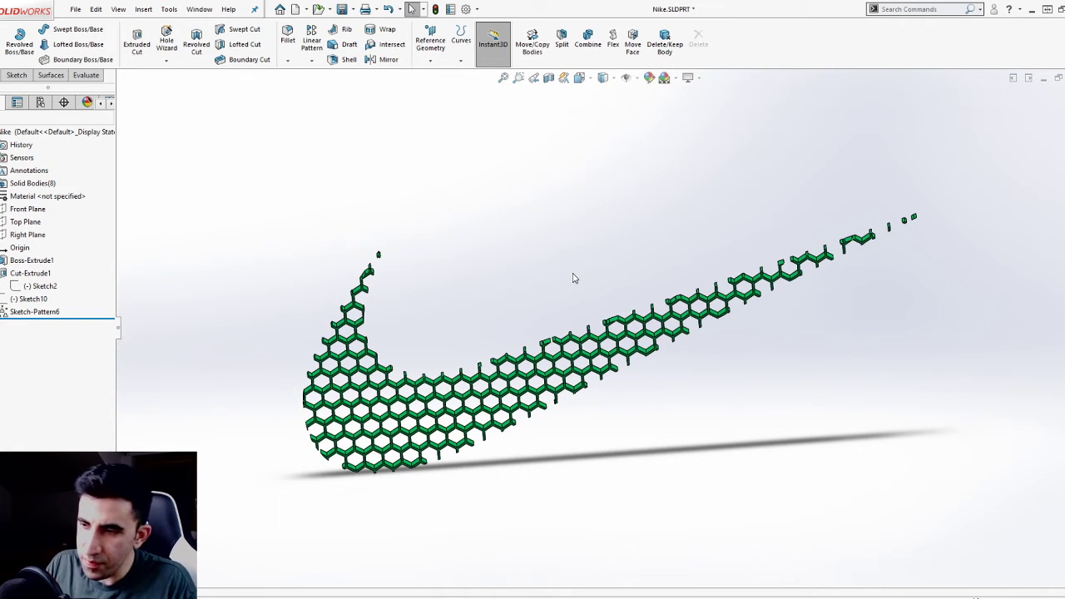
Create a new part and start a sketch on the Front Plane.
key("ctrl+n")
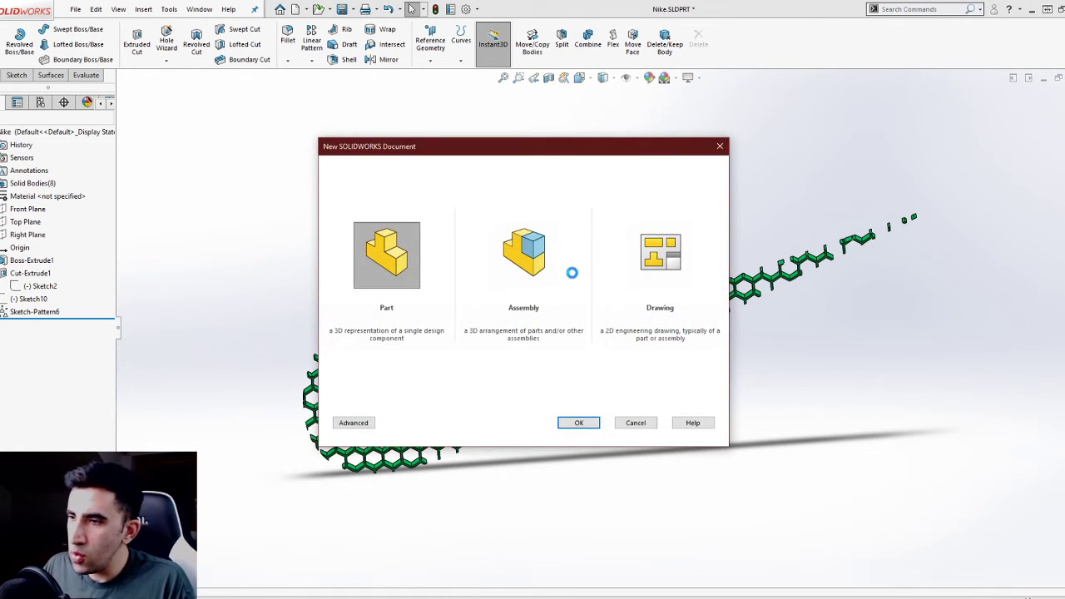
key("Return")
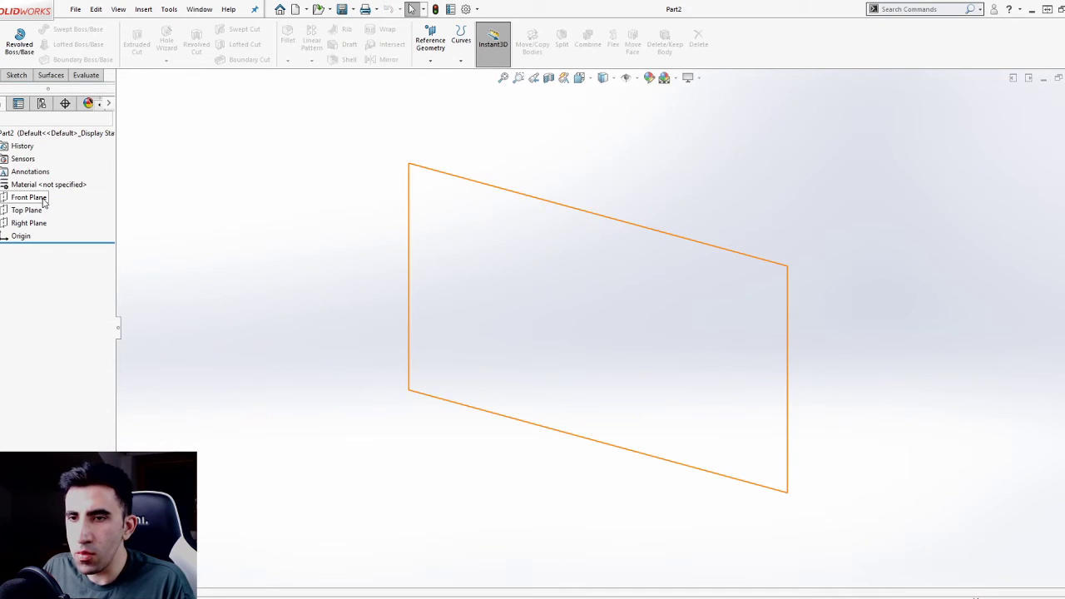
left_click(41, 200)
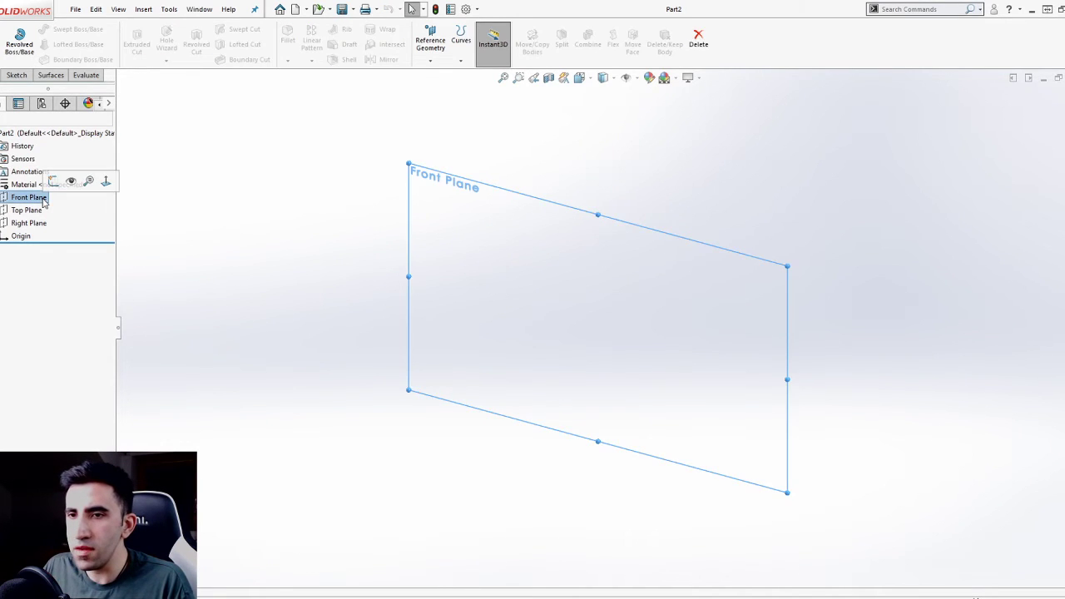
left_click(54, 182)
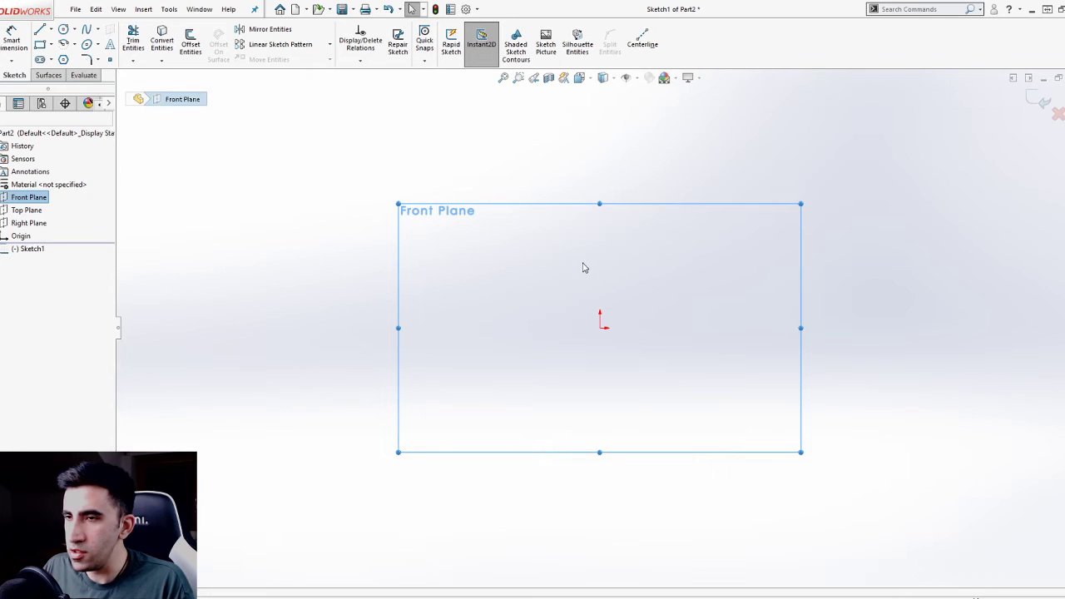
Draw a wavy spline across the top through two intermediate points.
left_click(89, 31)
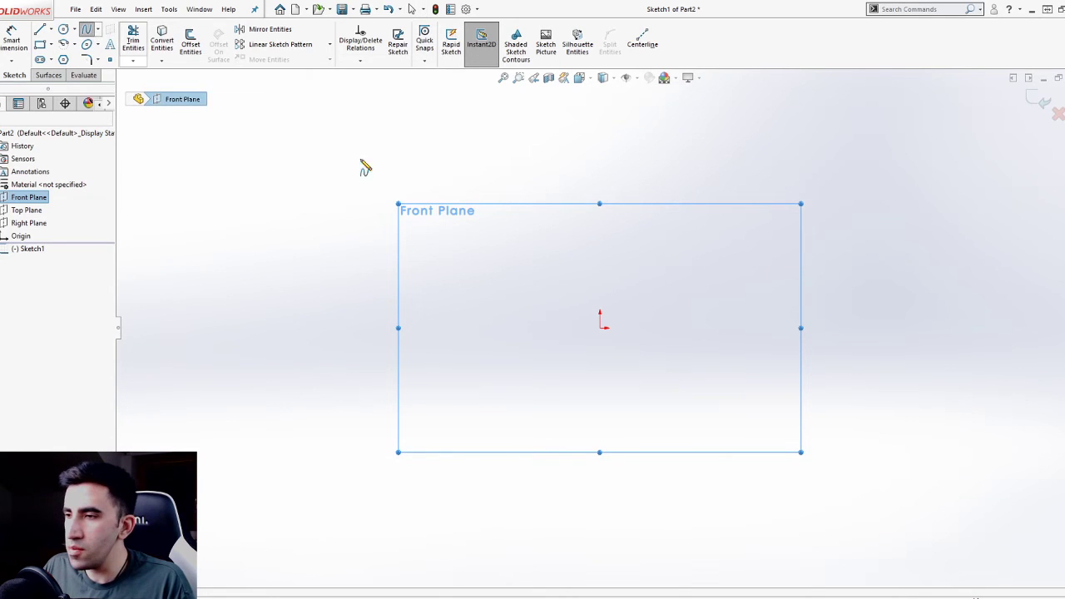
left_click(431, 309)
left_click(571, 255)
left_click(706, 295)
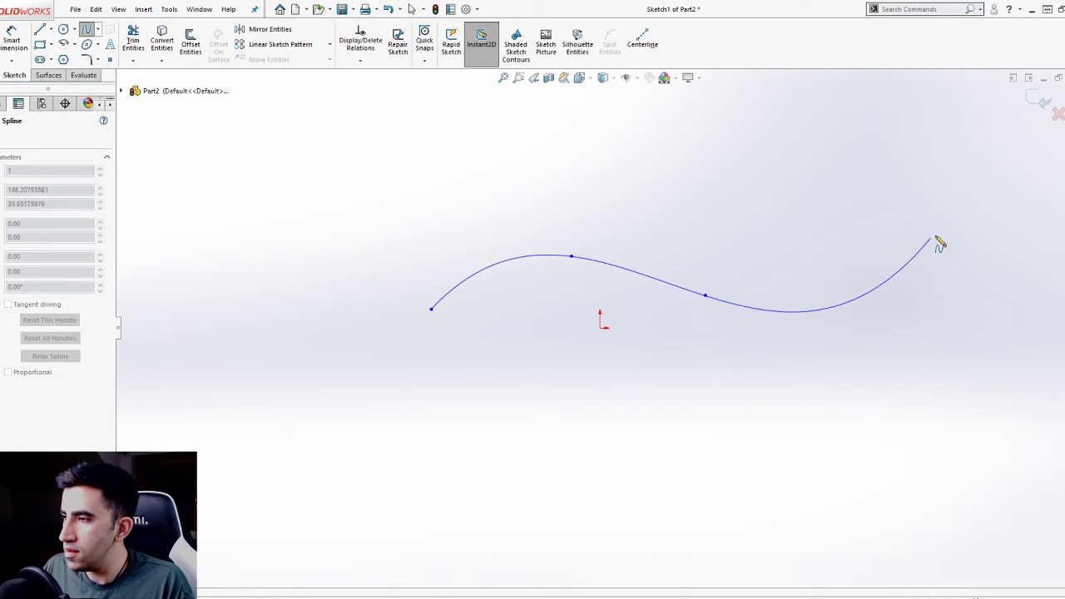
double_click(942, 226)
key("Escape")
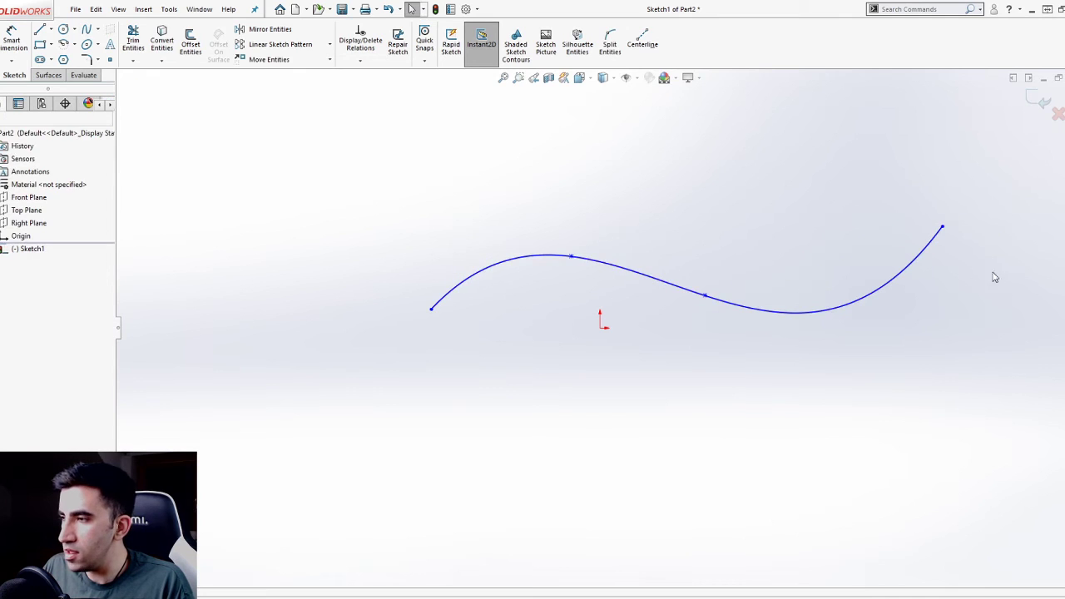
Close the profile with three lines forming the left side, bottom edge and right side.
key("l")
left_click(432, 310)
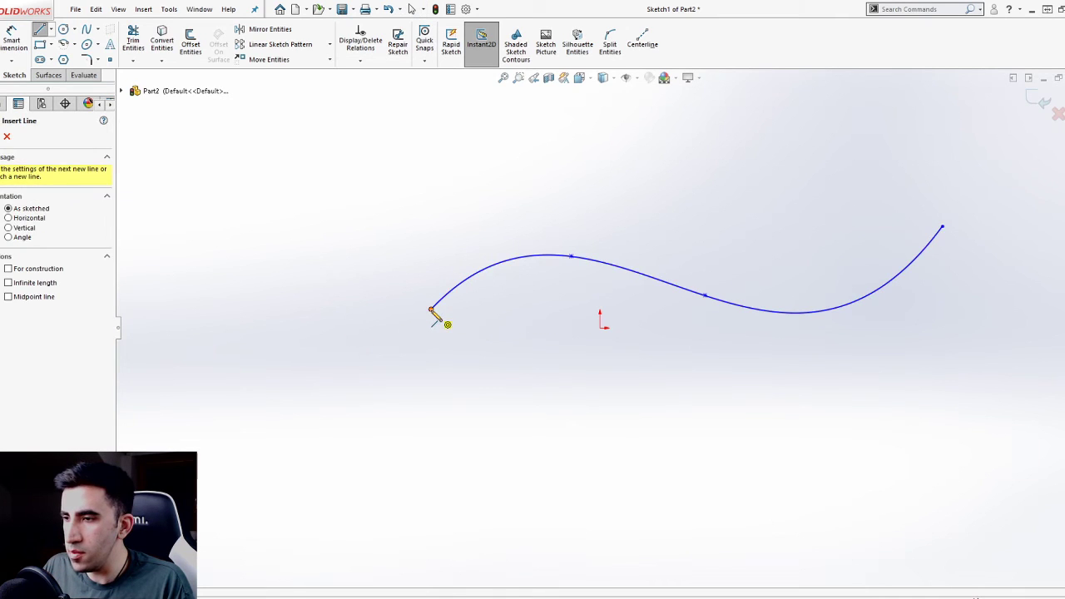
left_click(431, 381)
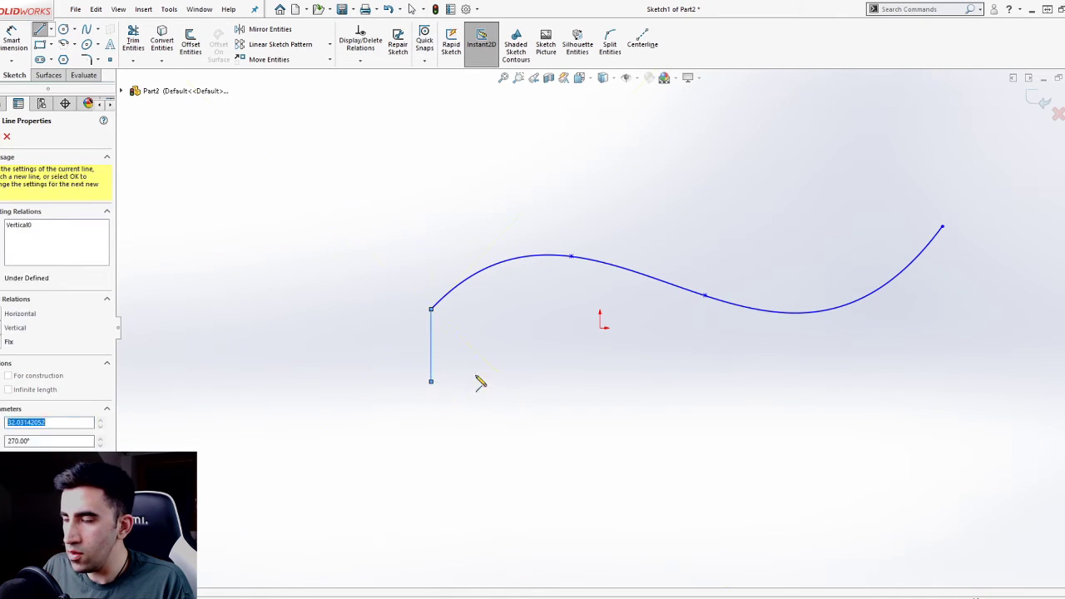
left_click(942, 381)
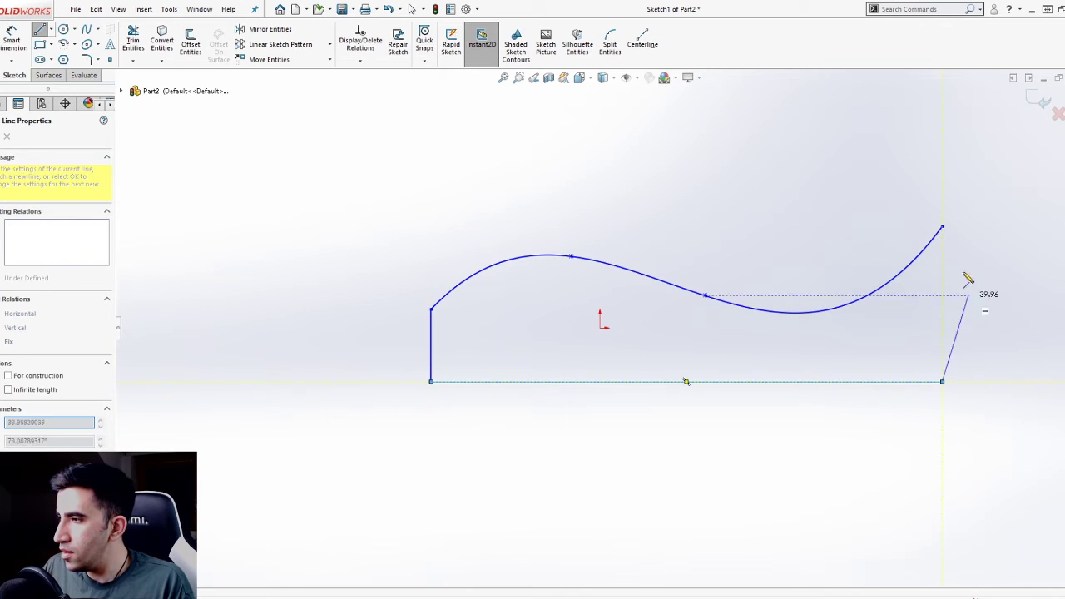
left_click(942, 226)
key("Escape")
key("z")
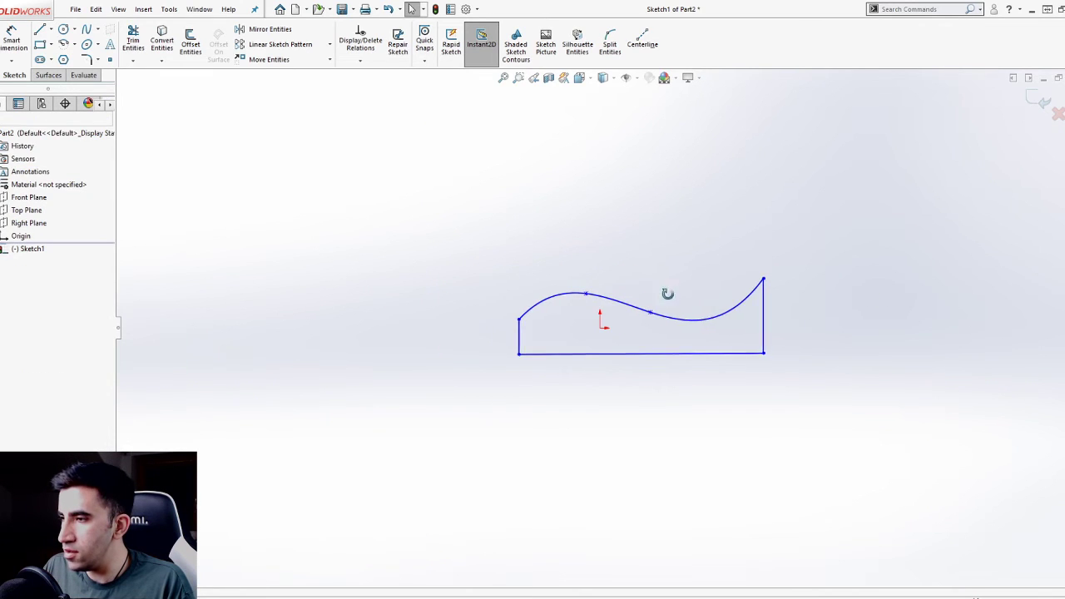
mouse_move(668, 292)
middle_mouse_down()
mouse_move(691, 316)
mouse_move(713, 221)
mouse_move(699, 241)
middle_mouse_up()
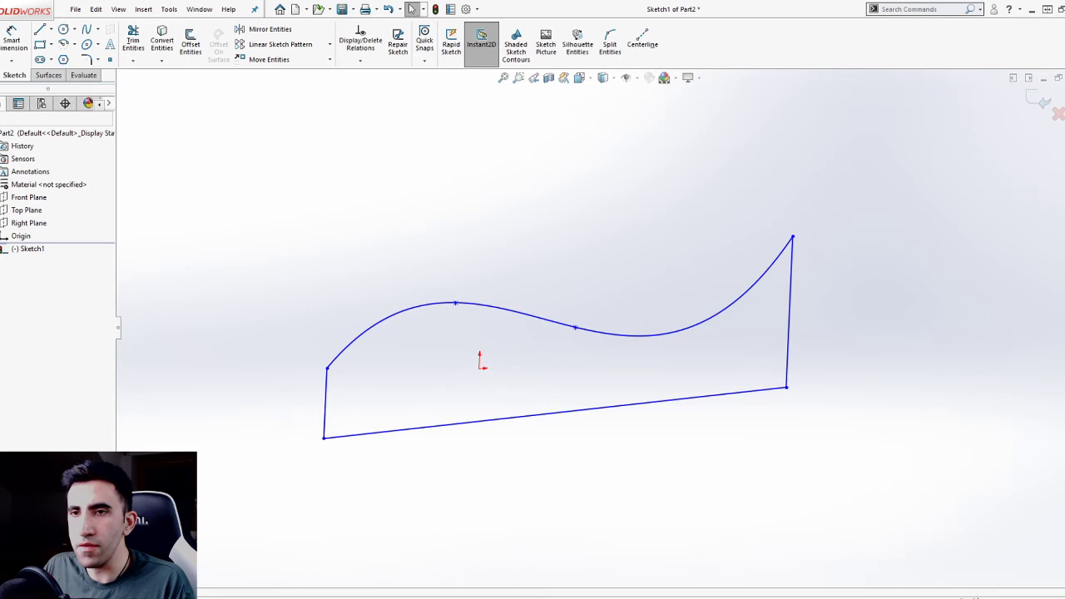
left_click(2, 75)
Extrude the wavy profile 60 mm with a Mid Plane end condition, then orbit toward its front face.
left_click(10, 42)
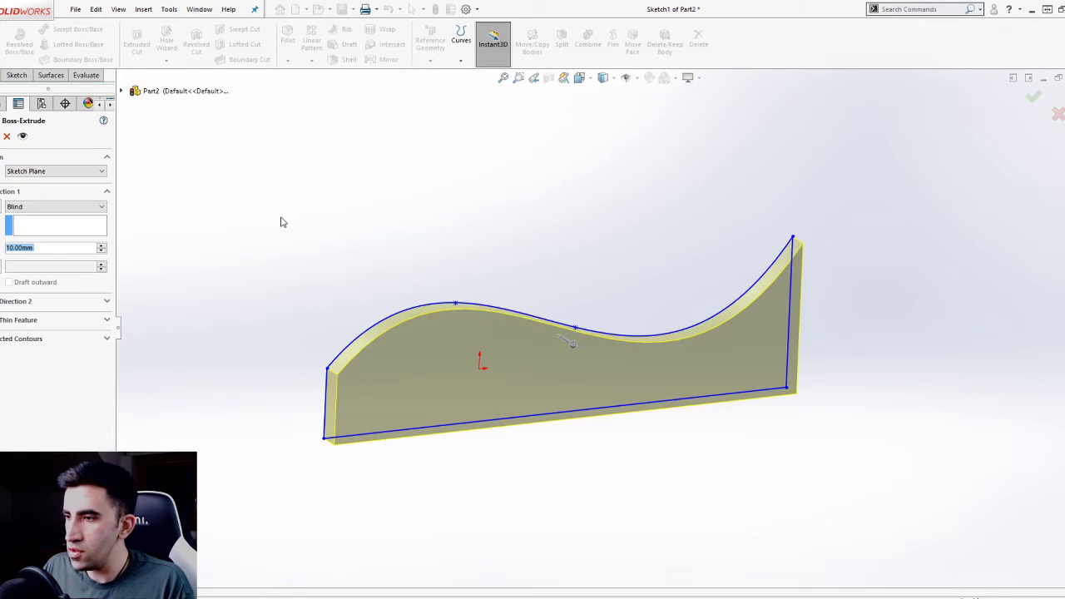
left_click(33, 207)
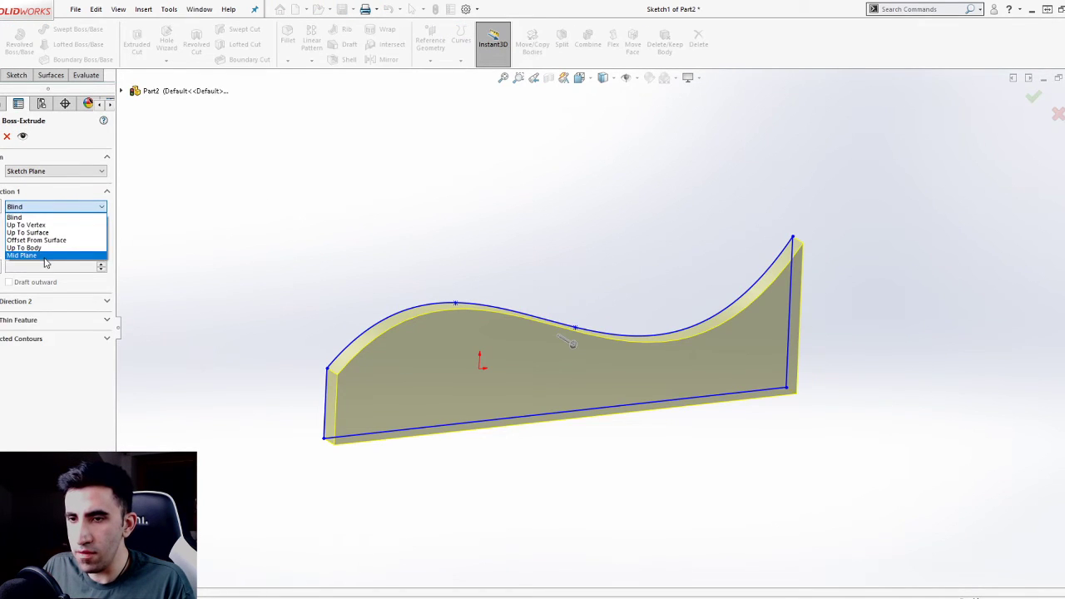
left_click(29, 254)
scroll(102, 249, "up", 5)
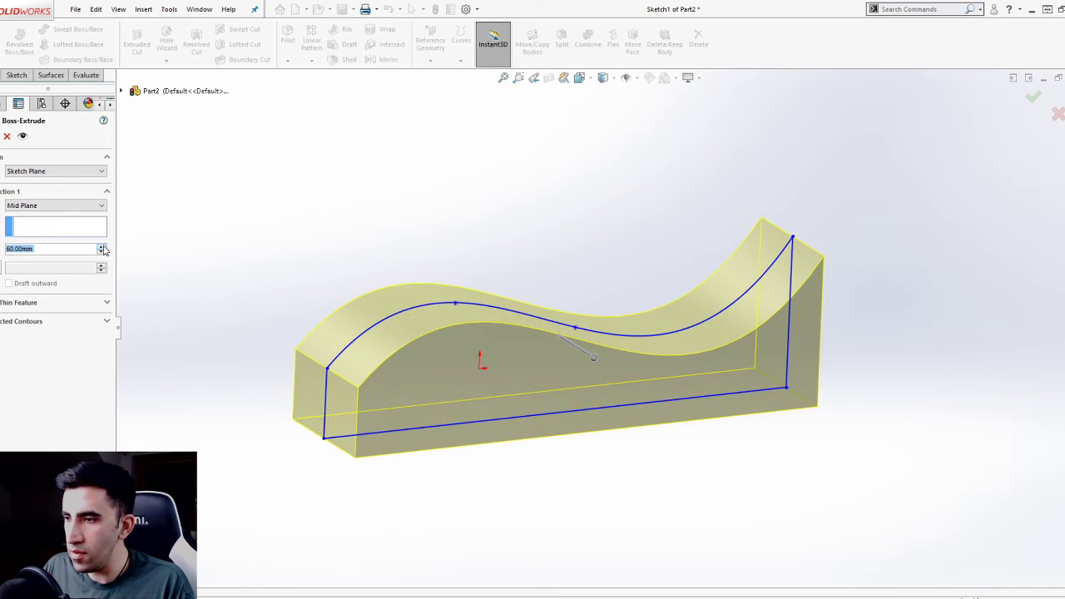
key("Return")
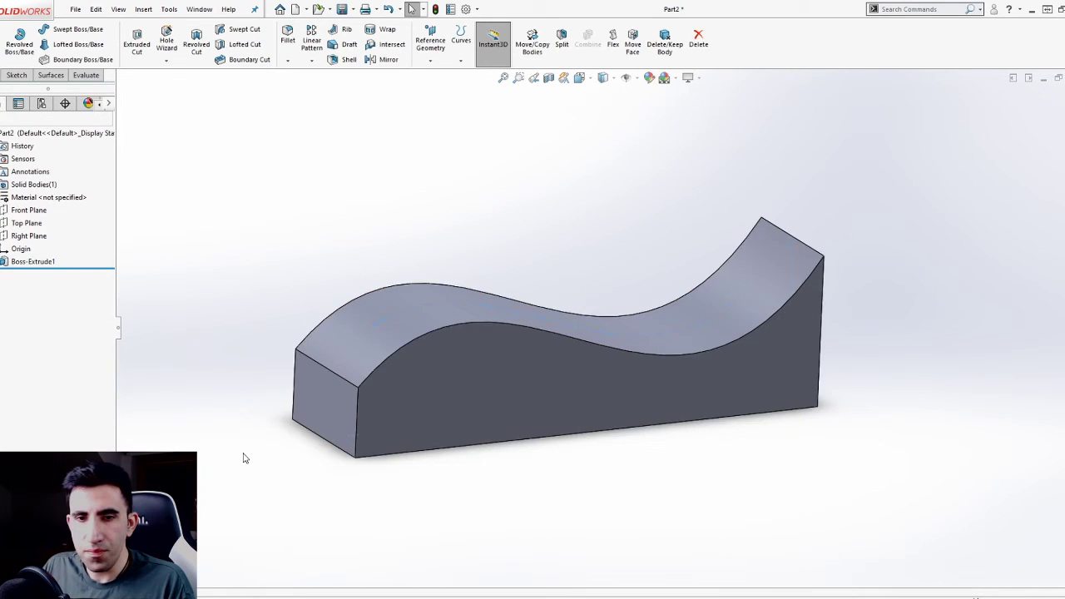
middle_click_drag(433, 444, 616, 440)
scroll(617, 445, "up", 3)
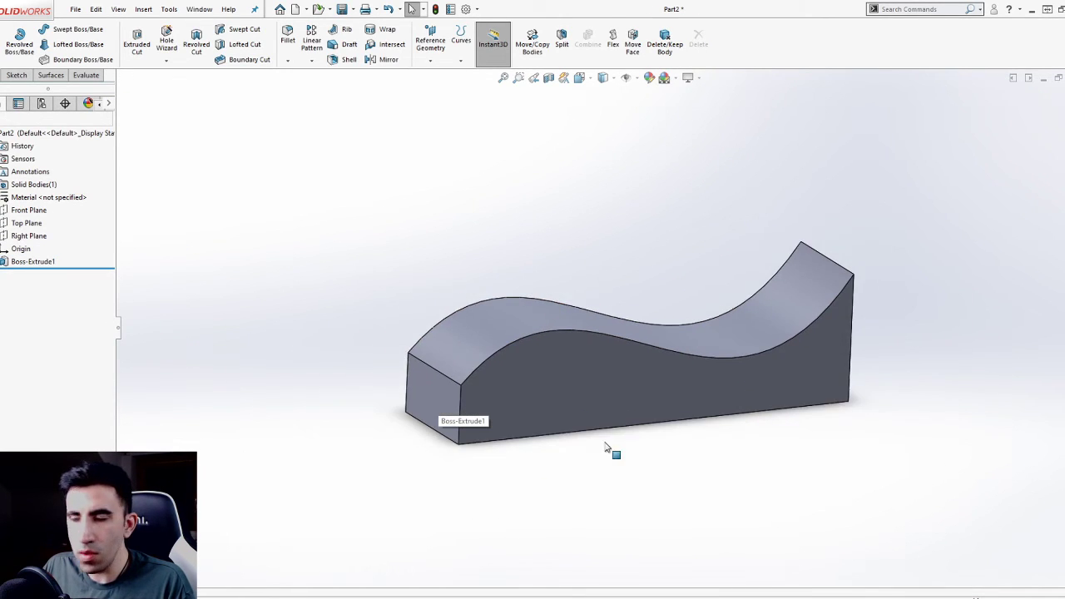
middle_click_drag(707, 424, 662, 376)
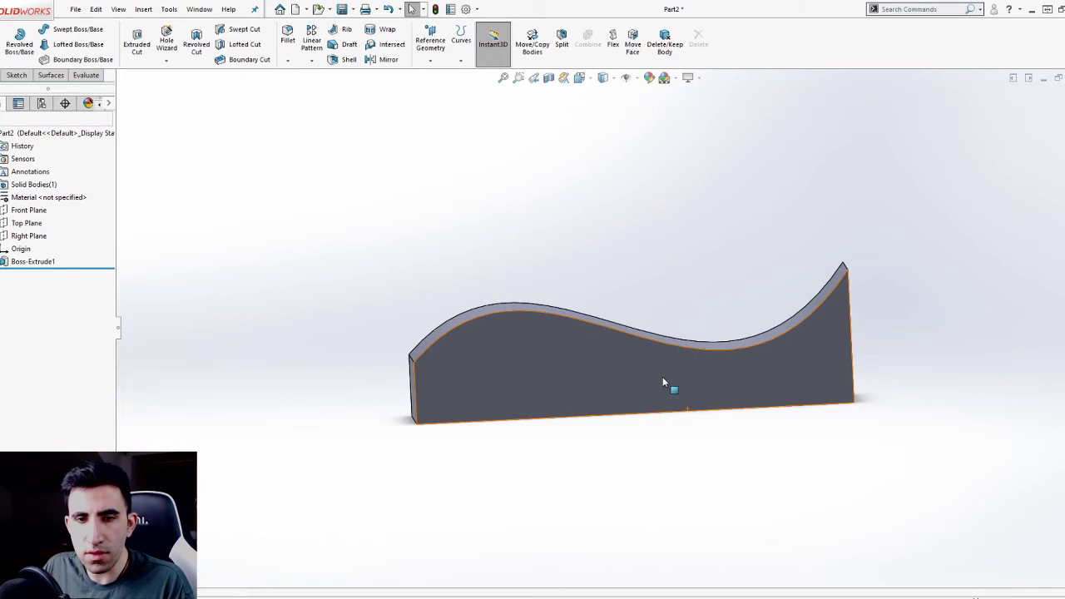
scroll(647, 367, "up", 3)
scroll(673, 347, "down", 5)
middle_click_drag(665, 334, 405, 446)
Sketch a small circle on the block's face near the left end.
left_click(382, 383)
left_click(433, 348)
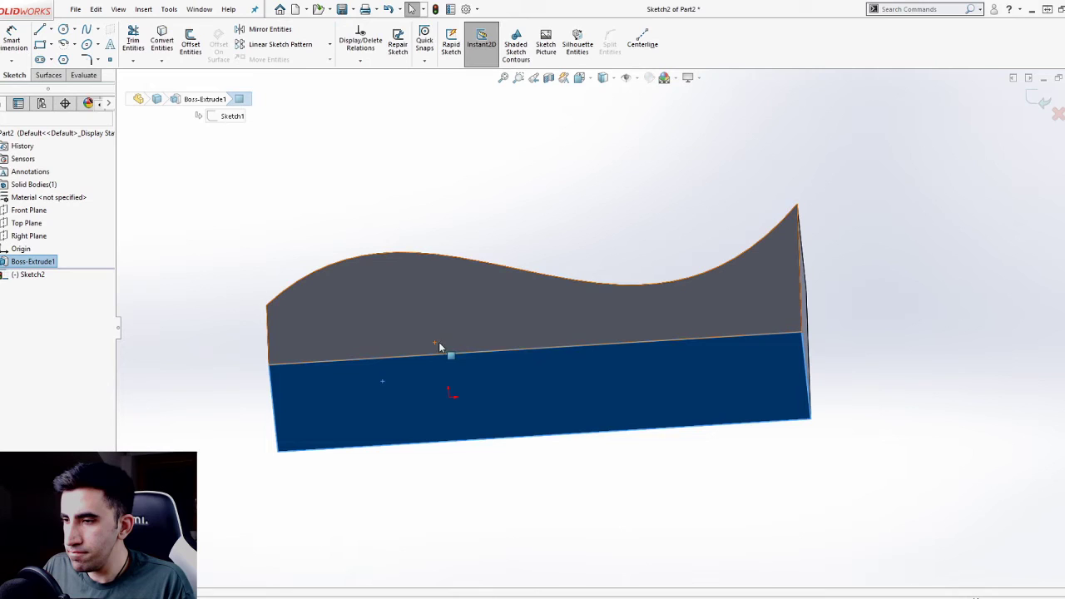
key("space")
key("ctrl+8")
left_click(377, 499)
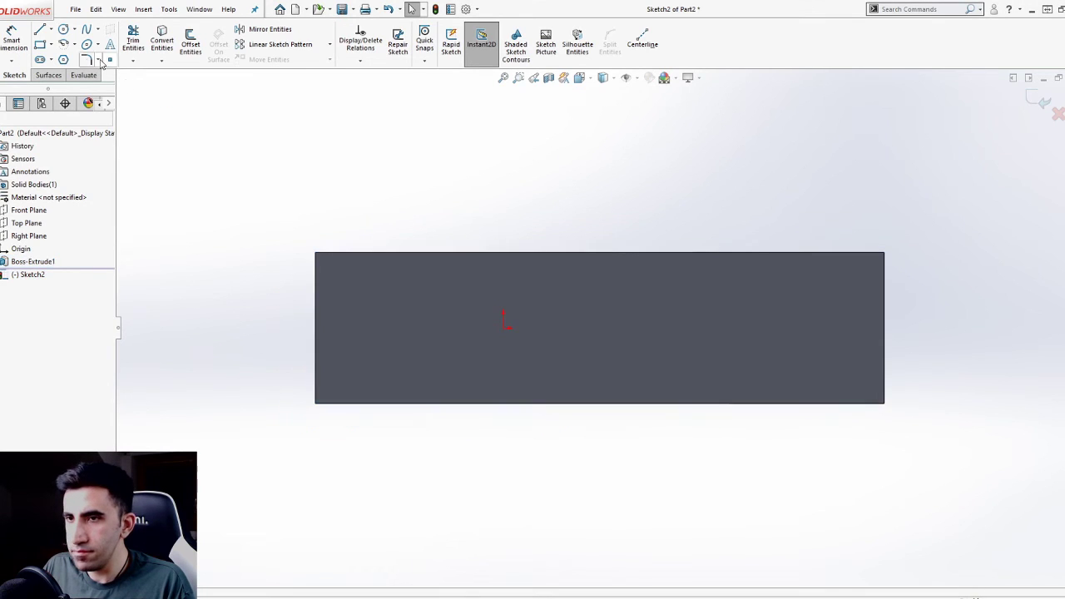
key("c")
left_click(376, 328)
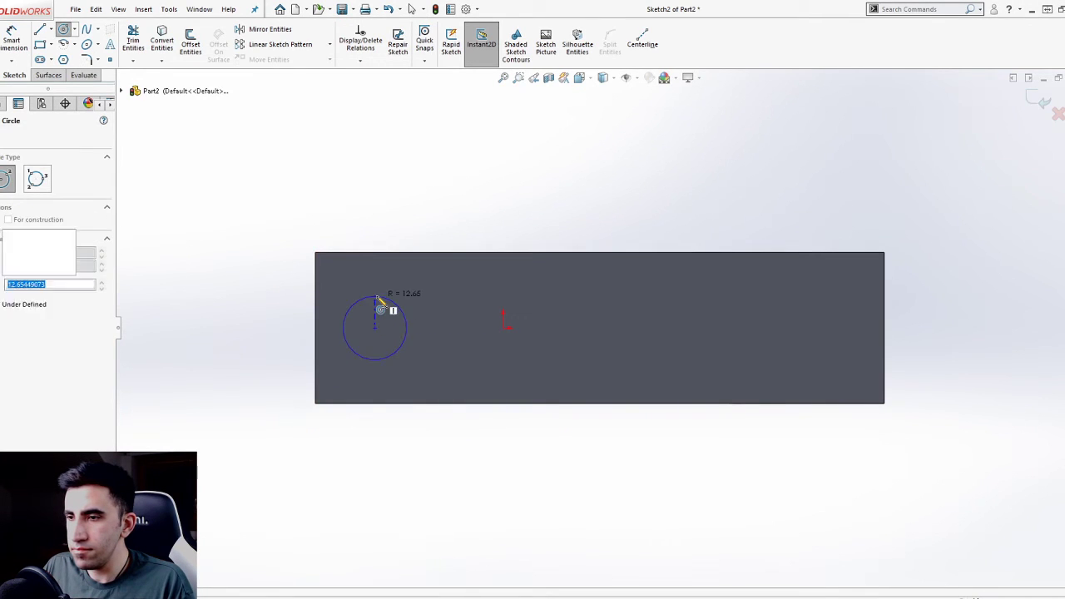
left_click(380, 297)
key("ctrl+shift+z")
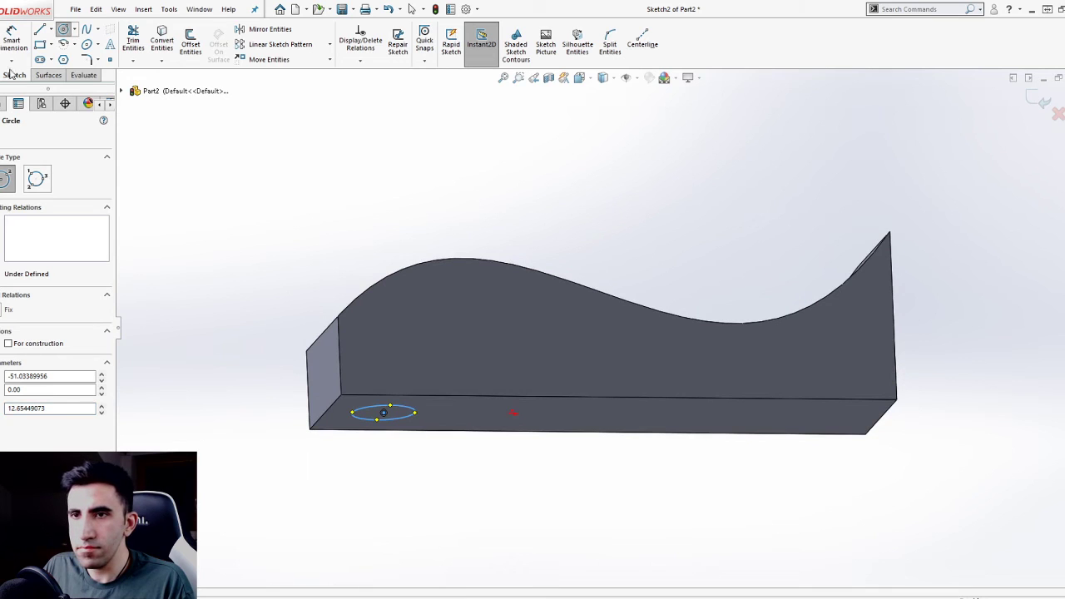
Cut-extrude the circle with Offset From Surface, stopping 5 mm below the wavy top face.
left_click(136, 42)
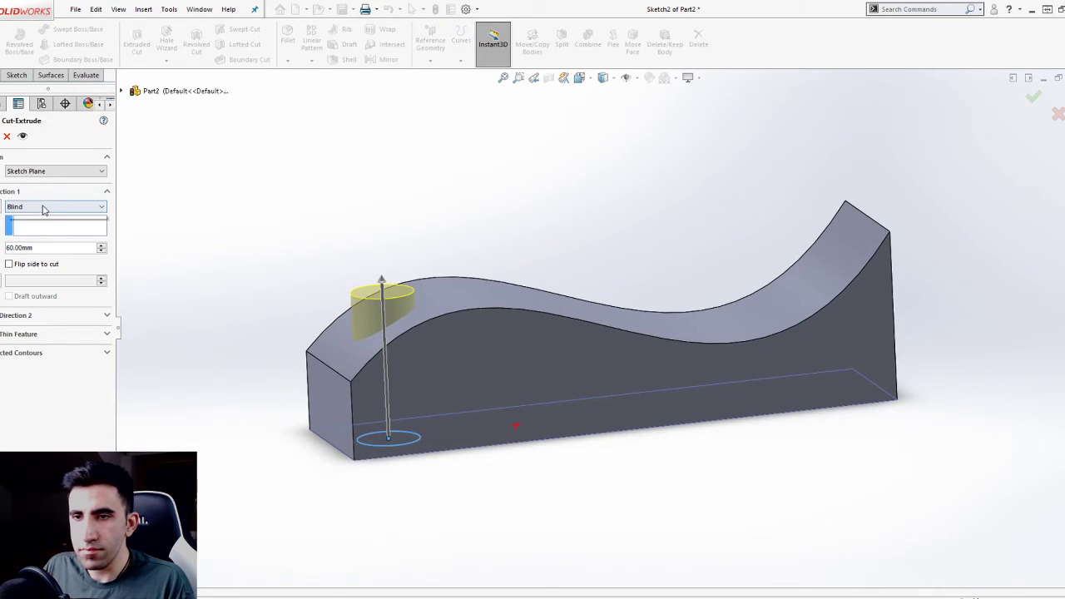
left_click(49, 206)
left_click(63, 263)
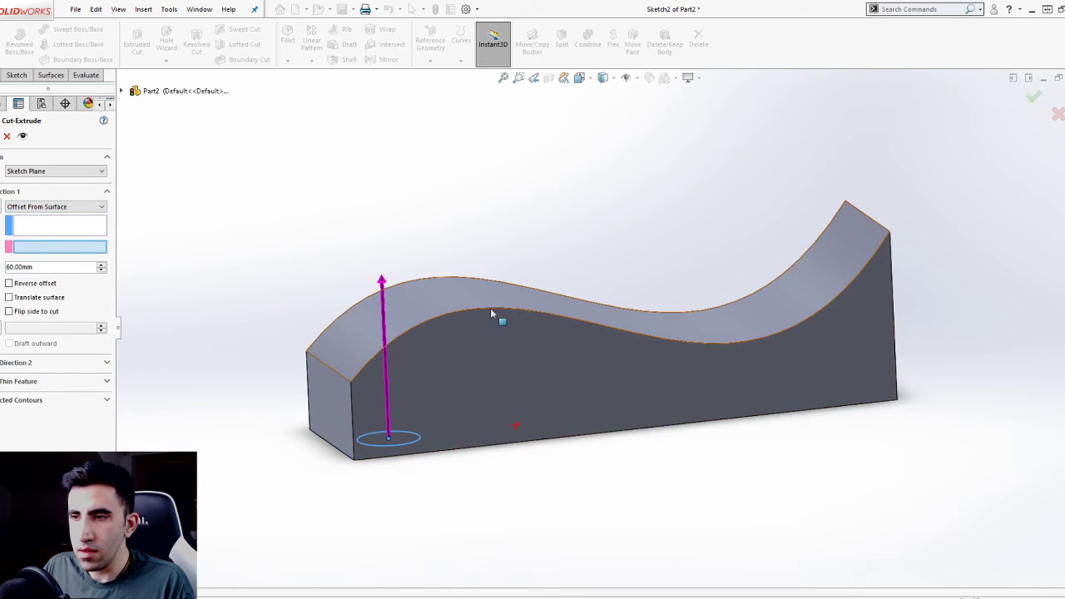
left_click(435, 308)
double_click(65, 269)
type("1")
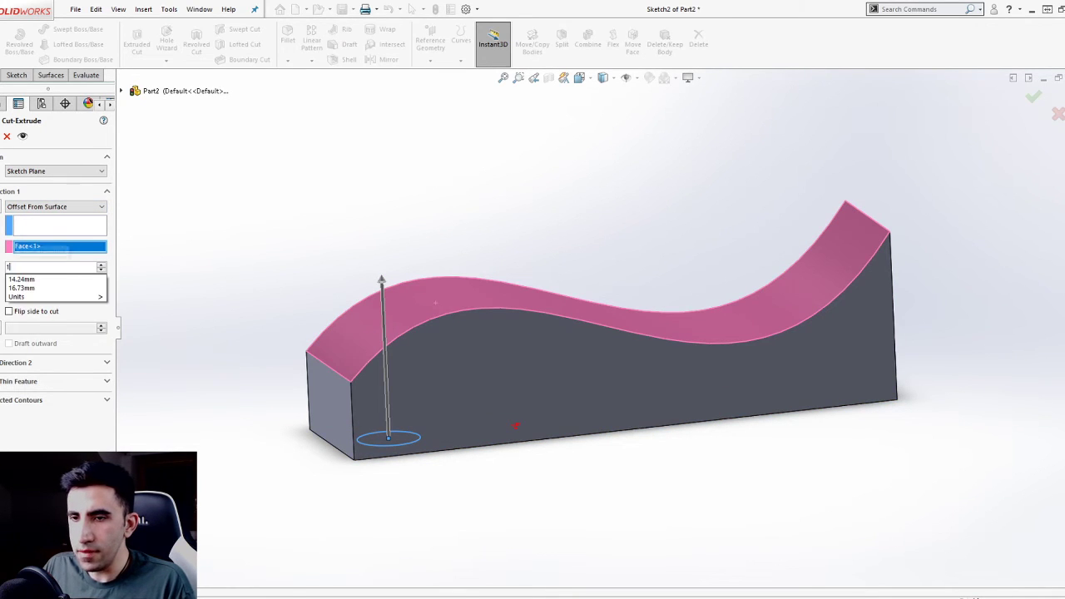
key("Return")
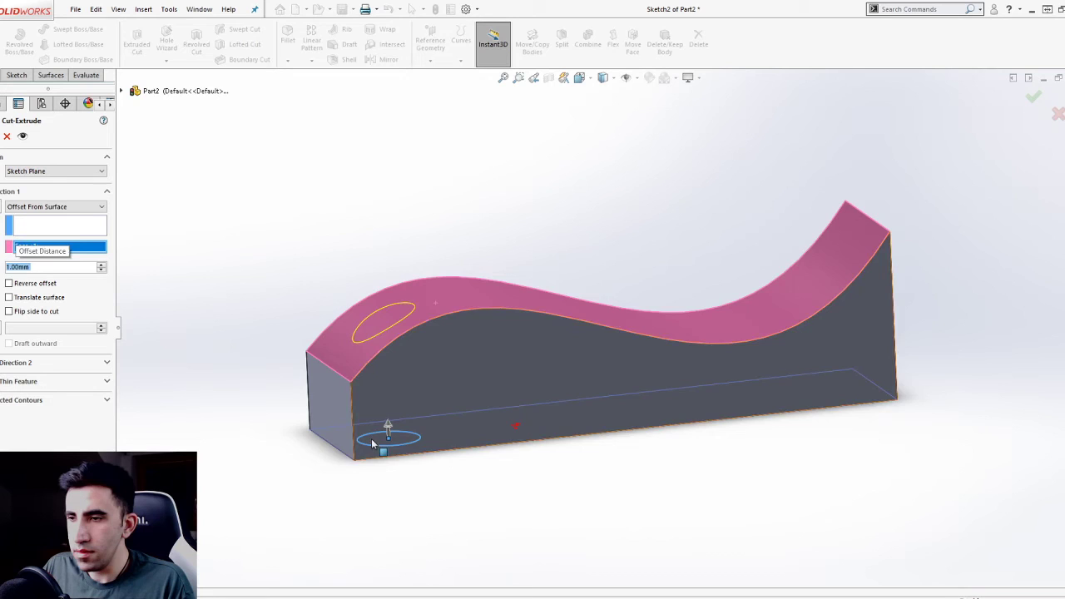
double_click(52, 267)
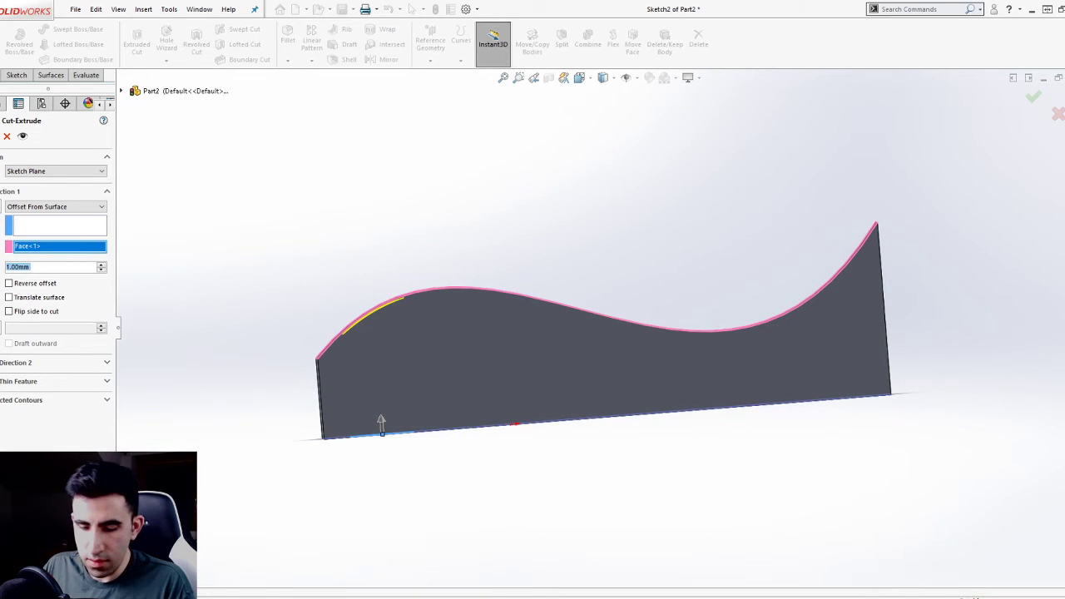
type("5")
key("Return")
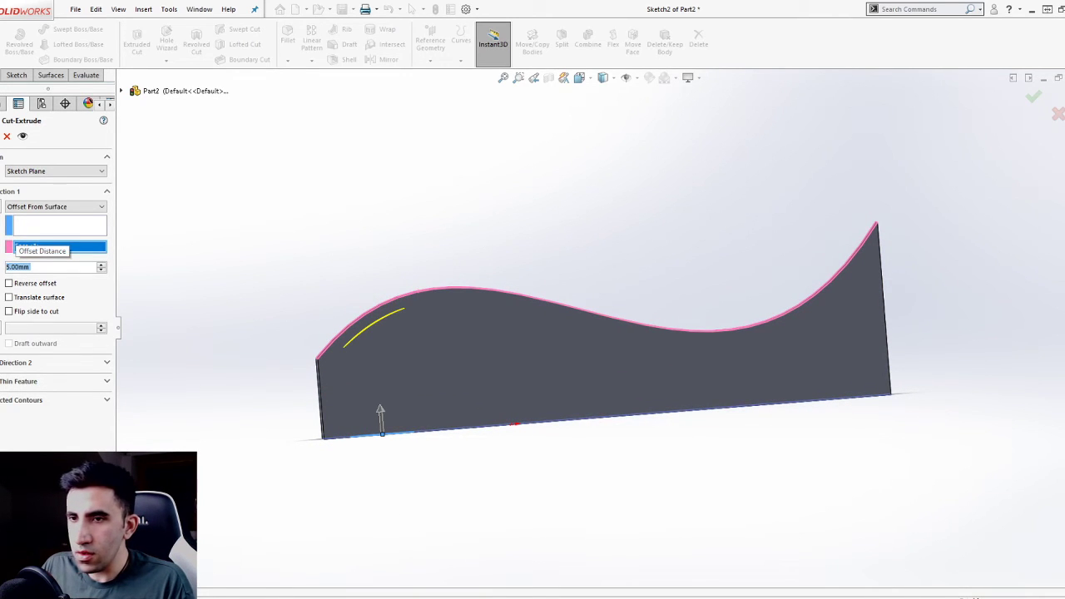
right_click(380, 264)
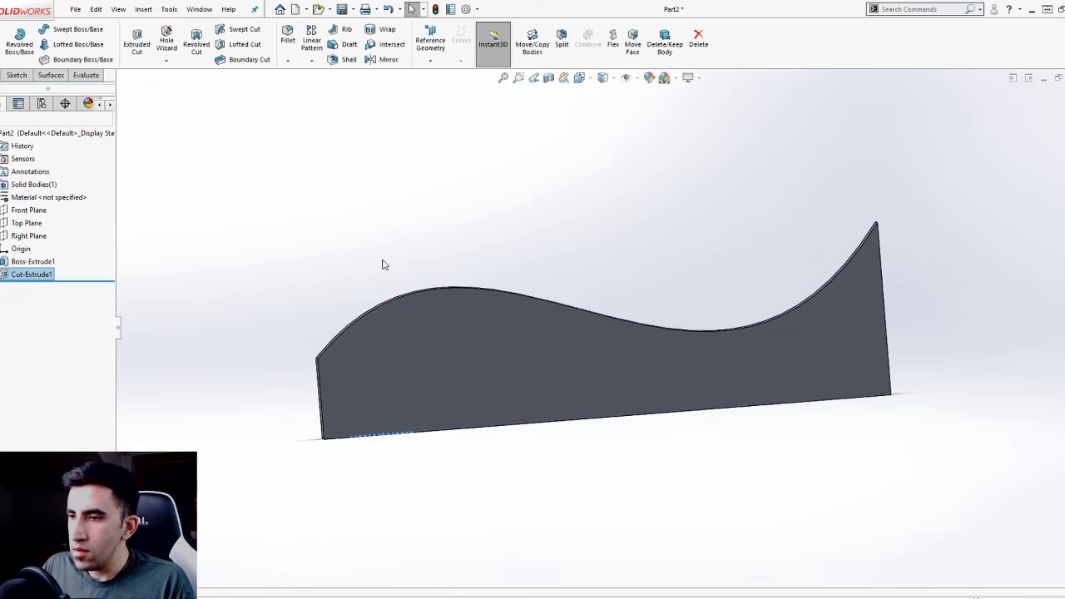
Switch the display to Hidden Lines Visible and orbit to inspect the hidden hole.
mouse_move(606, 80)
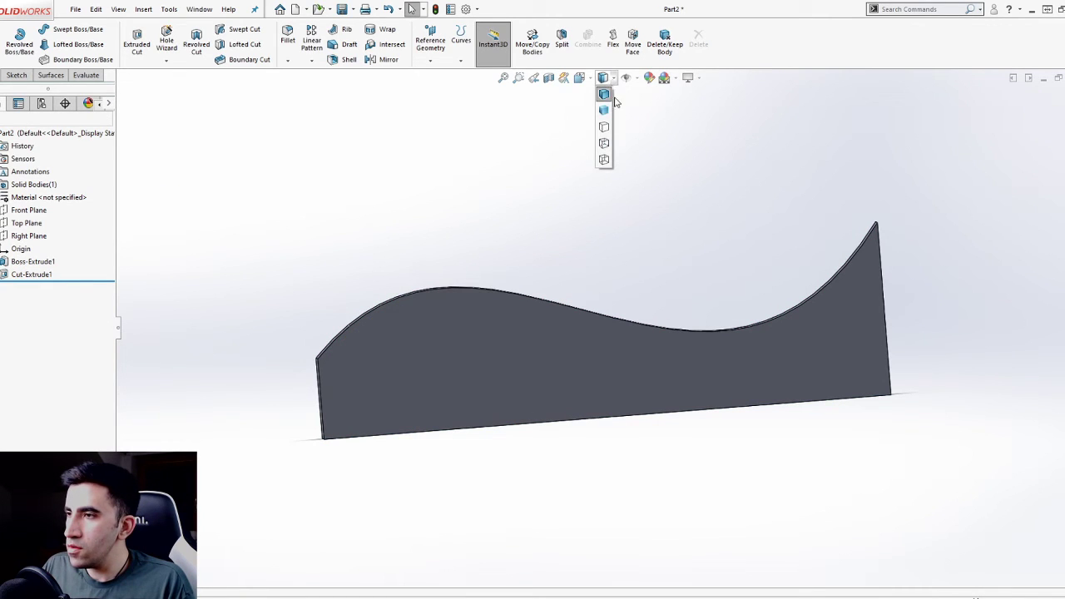
left_click(604, 144)
scroll(690, 226, "up", 2)
scroll(654, 331, "down", 3)
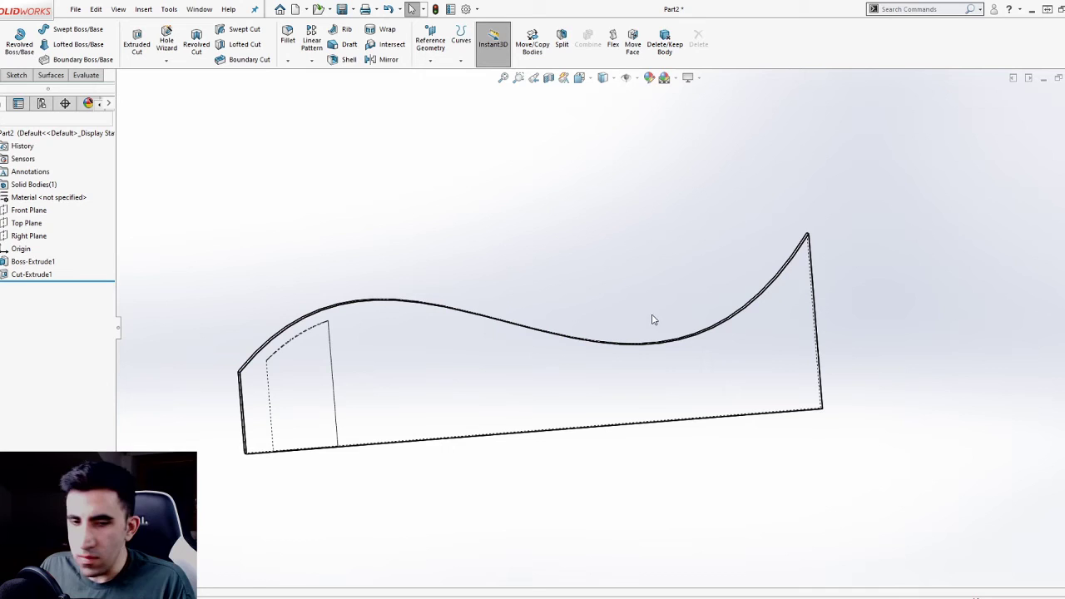
mouse_move(609, 314)
middle_mouse_down()
mouse_move(656, 314)
mouse_move(597, 331)
mouse_move(608, 304)
middle_mouse_up()
key("z")
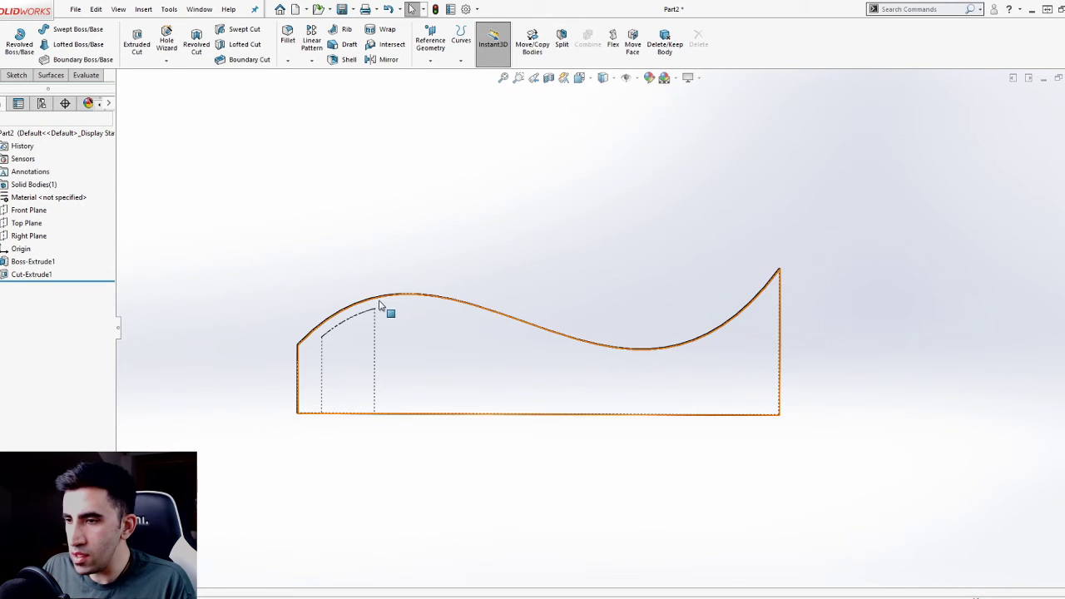
scroll(400, 352, "down", 3)
middle_click_drag(399, 352, 502, 349)
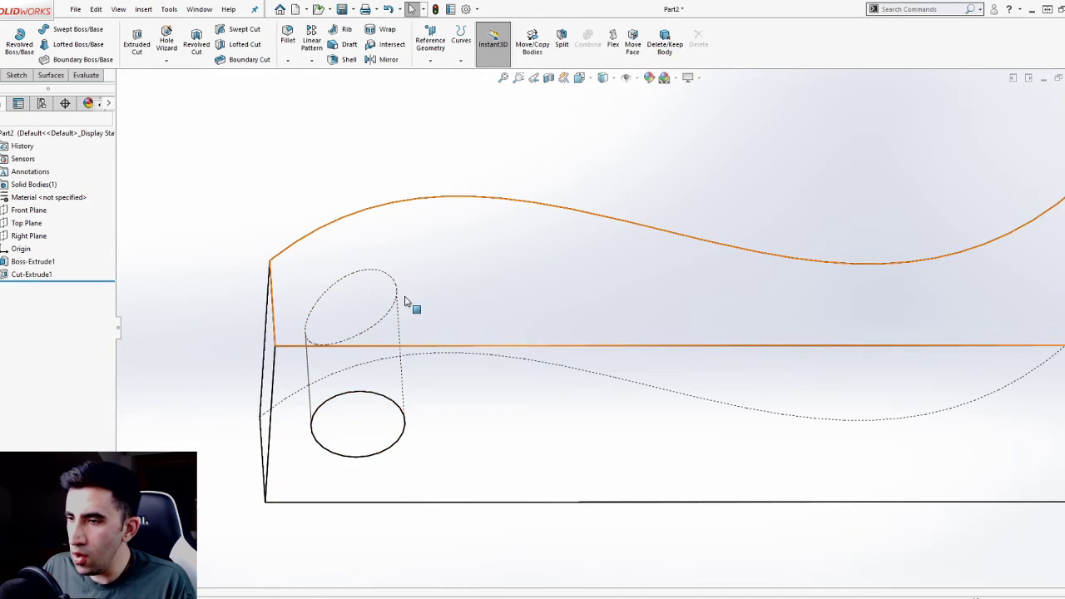
middle_click_drag(405, 304, 409, 414)
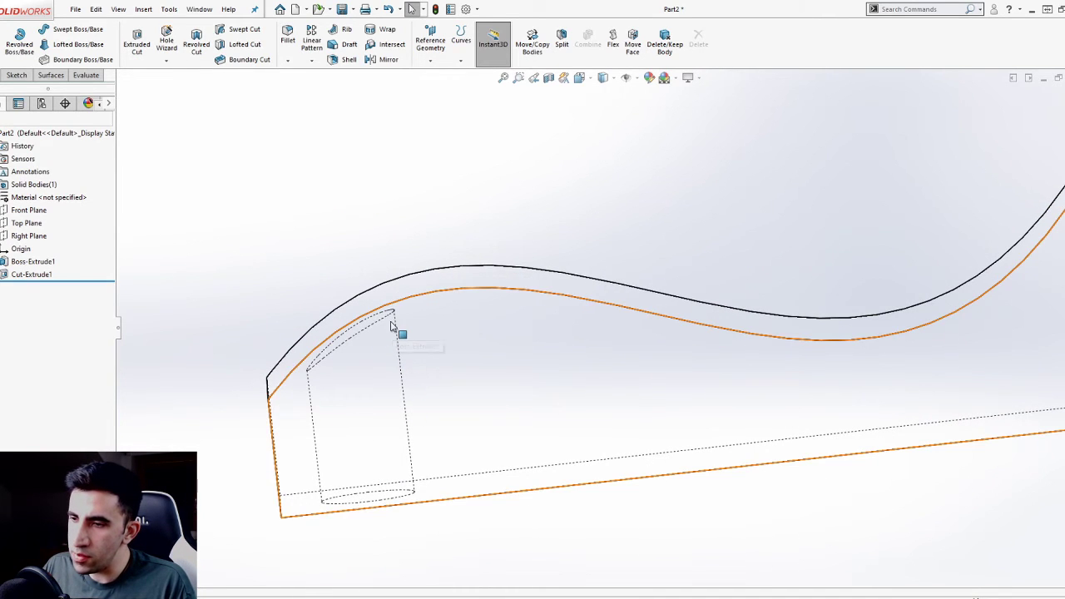
middle_click_drag(287, 394, 363, 369)
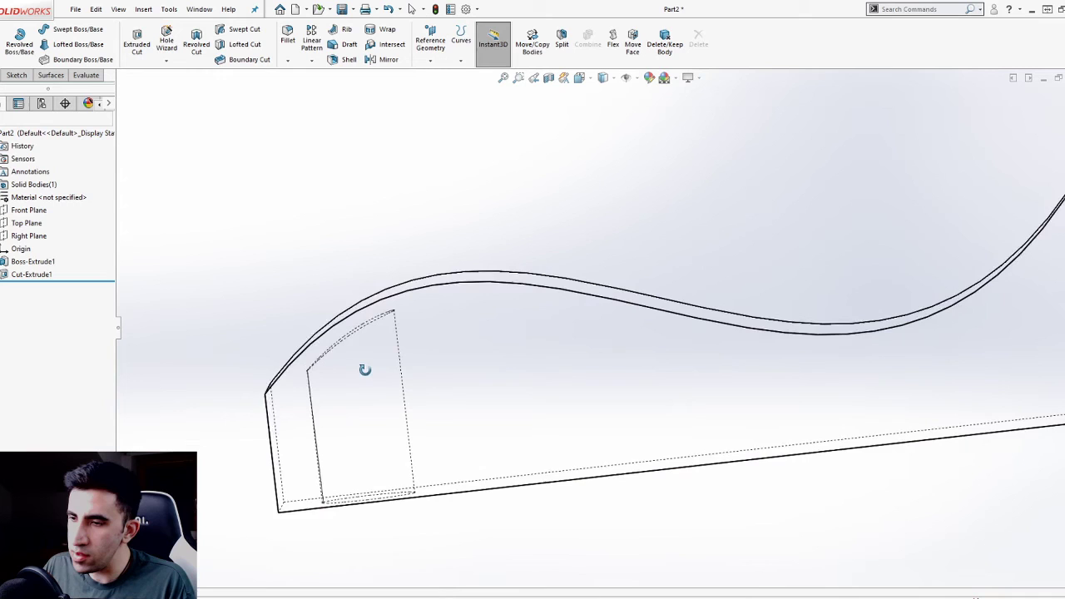
Open and cancel Cut-Extrude1's edit, then switch to Shaded with Edges and back to Hidden Lines Visible.
left_click(31, 276)
left_click(39, 243)
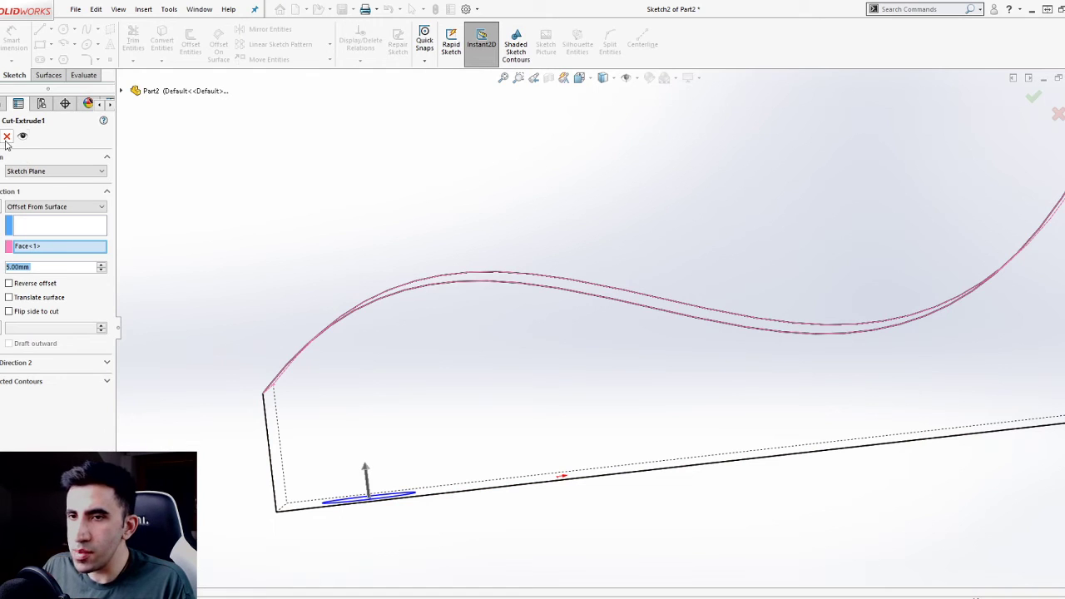
left_click(7, 136)
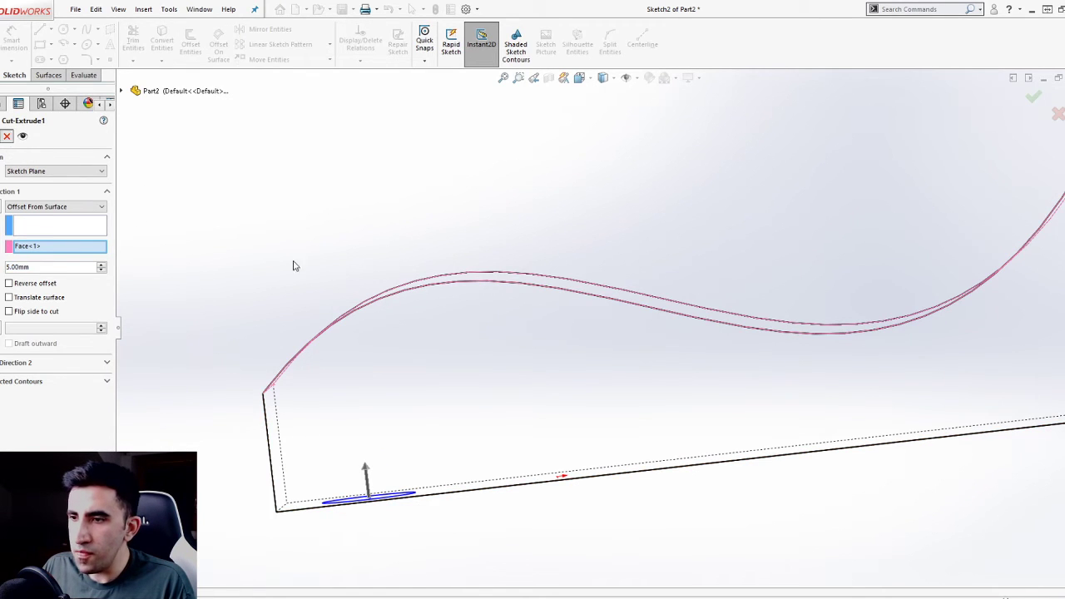
middle_click_drag(397, 347, 636, 379)
left_click(603, 77)
left_click(604, 94)
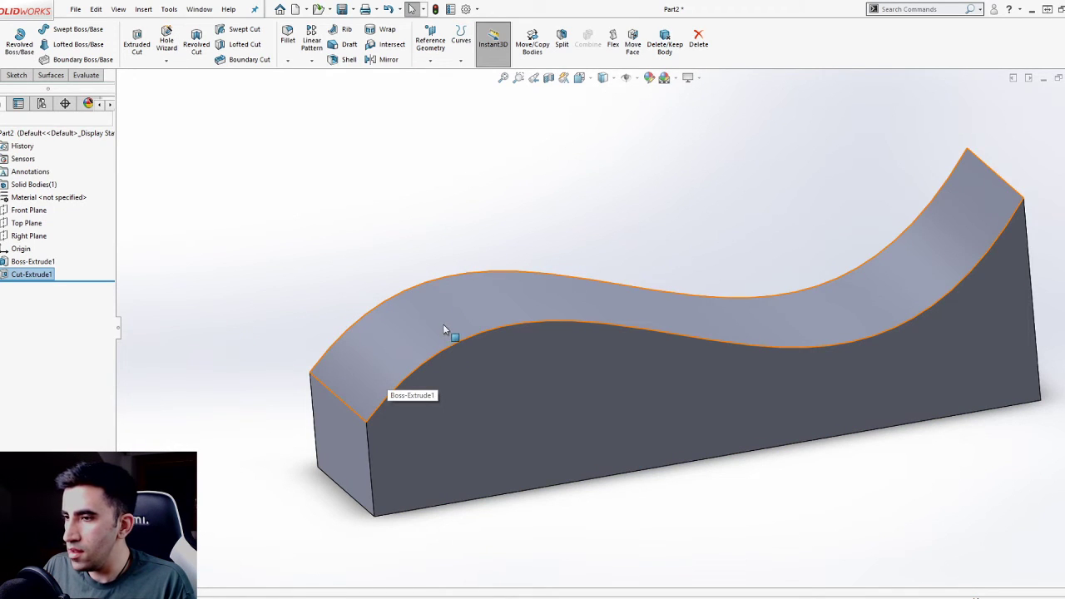
left_click(603, 78)
left_click(604, 143)
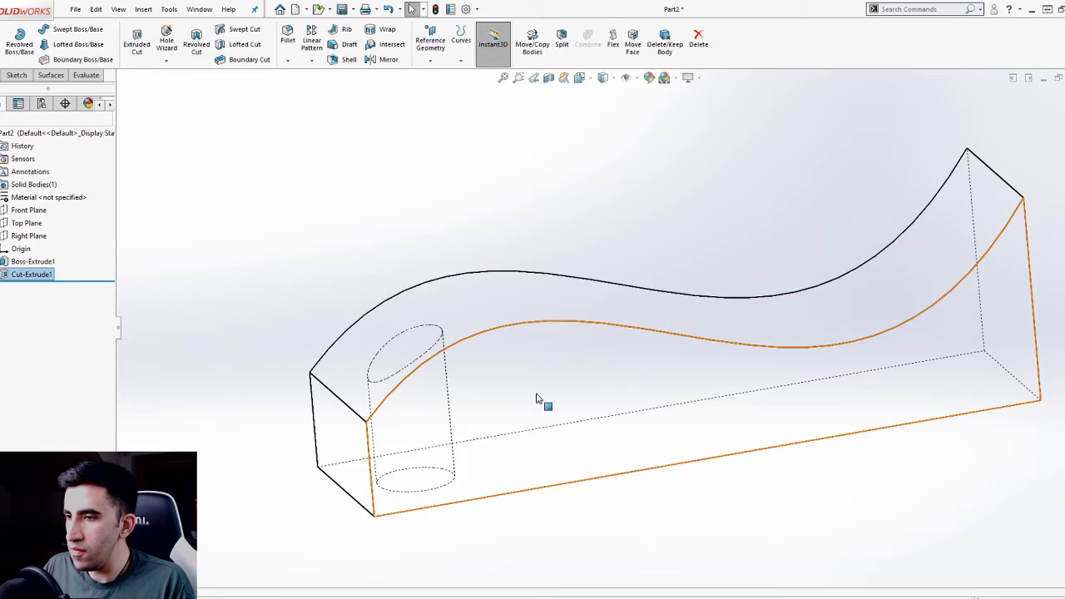
Begin a Linear Pattern along the bottom edge, up to the far bottom corner, set by number of instances.
key("f")
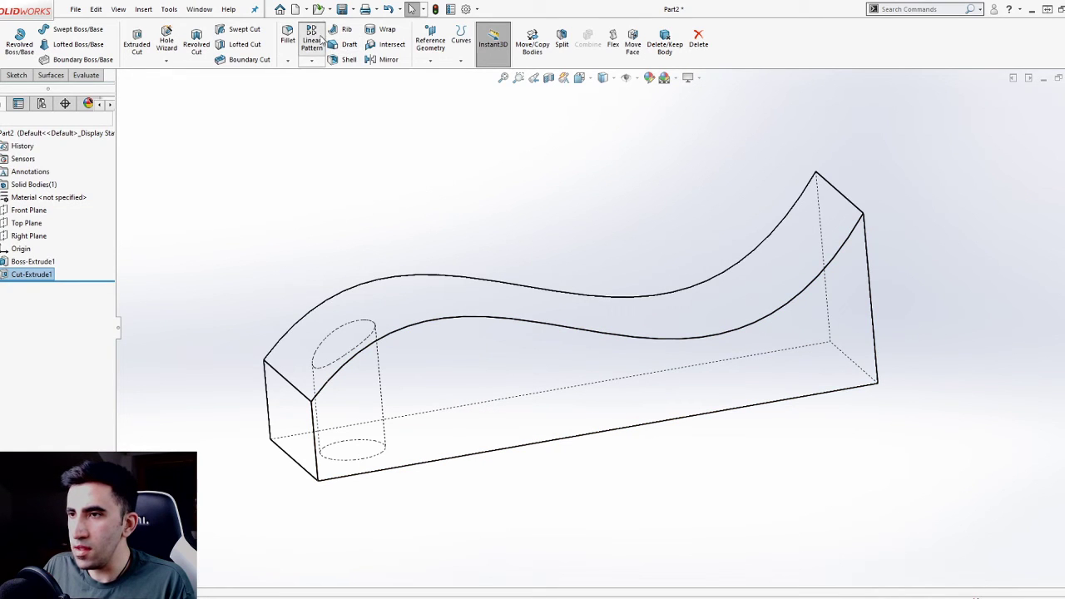
left_click(312, 37)
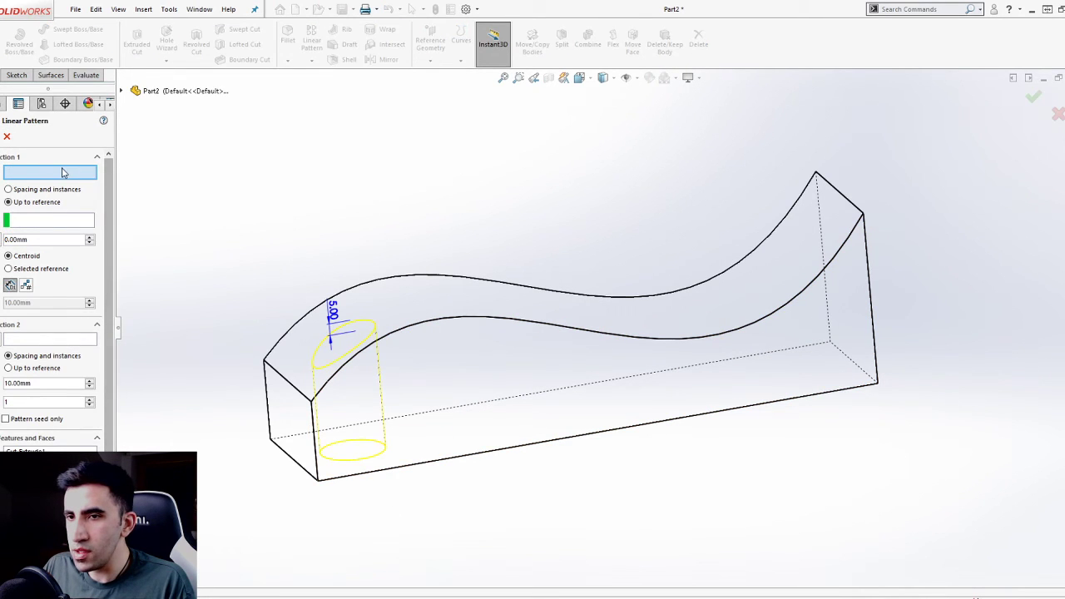
left_click(422, 468)
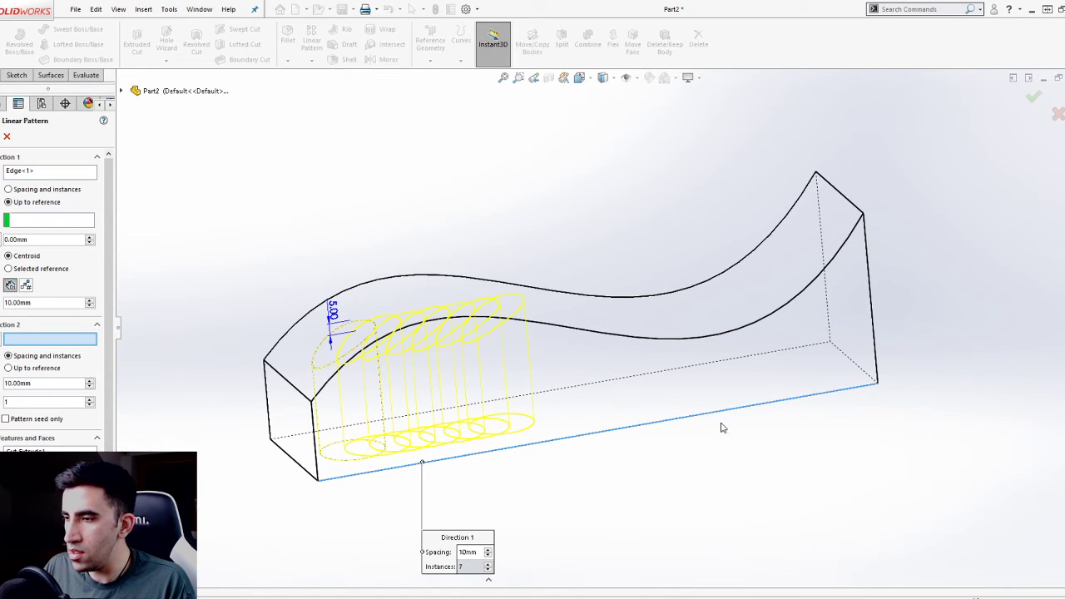
left_click(25, 223)
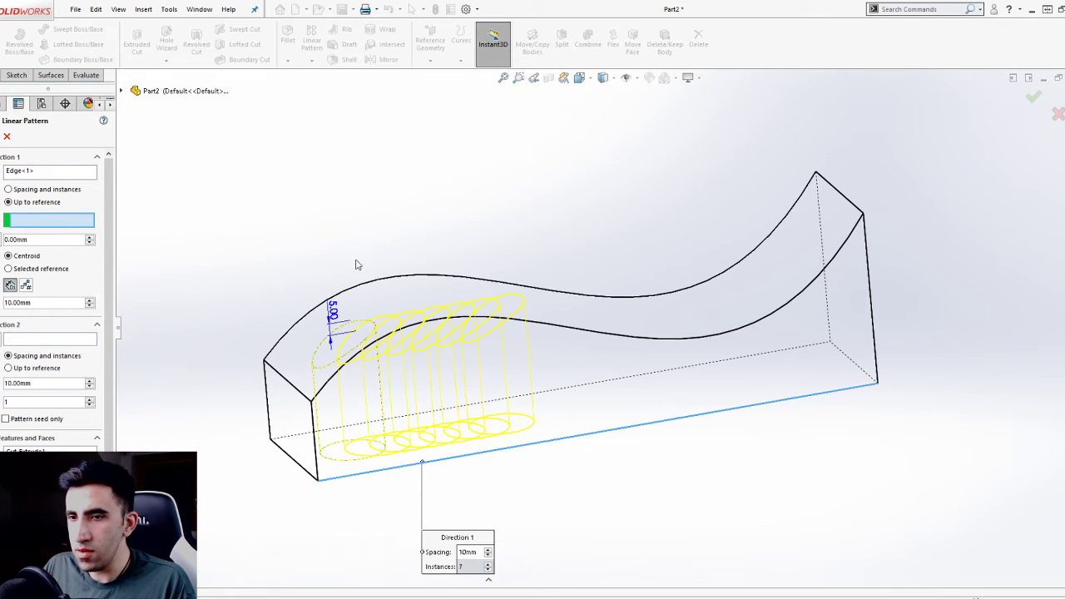
left_click(878, 385)
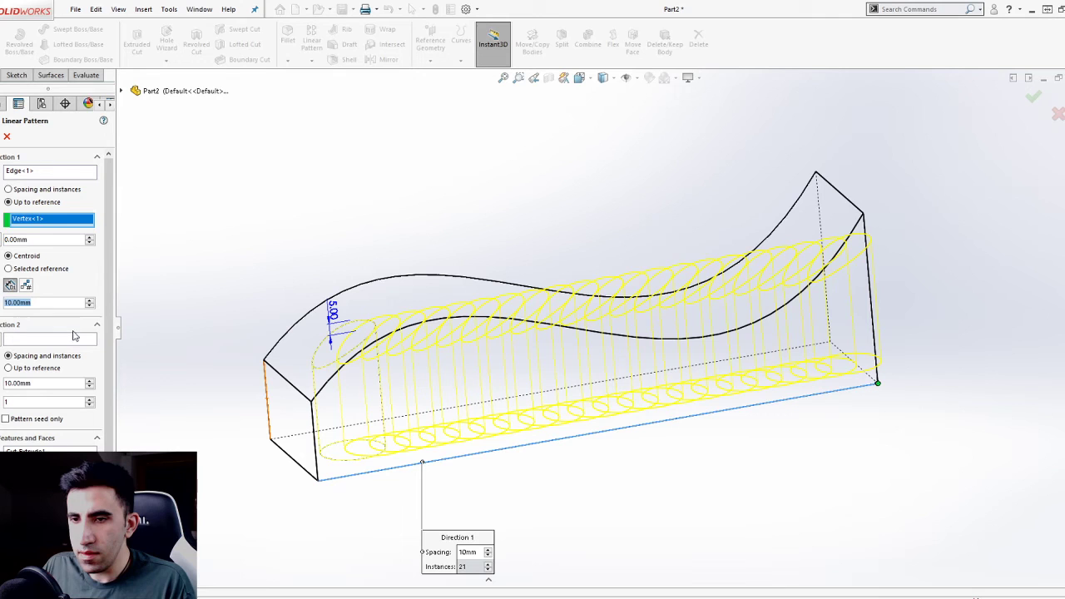
left_click(26, 286)
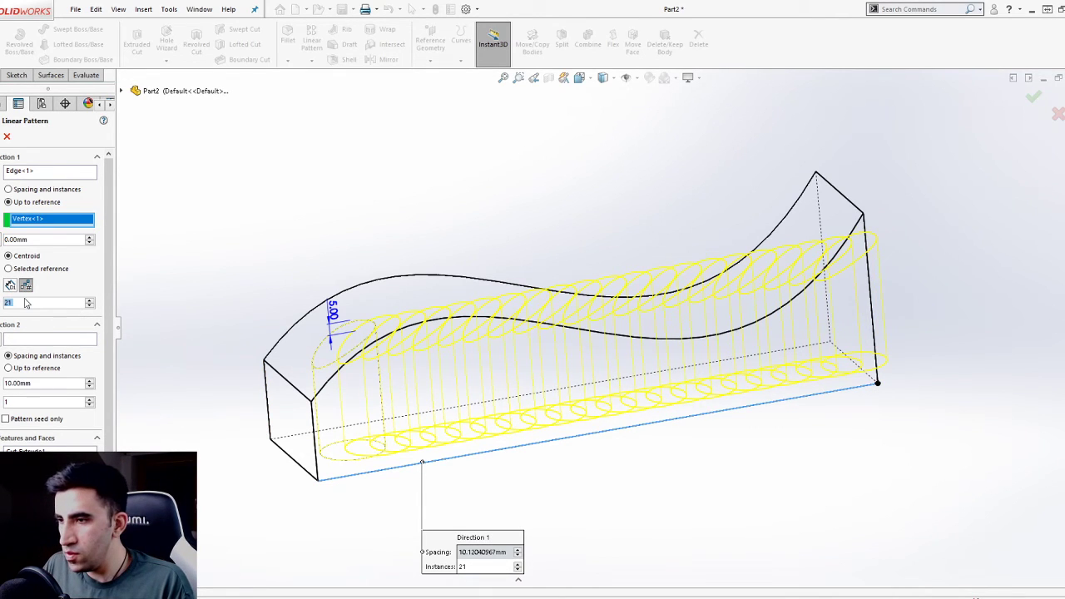
type("3")
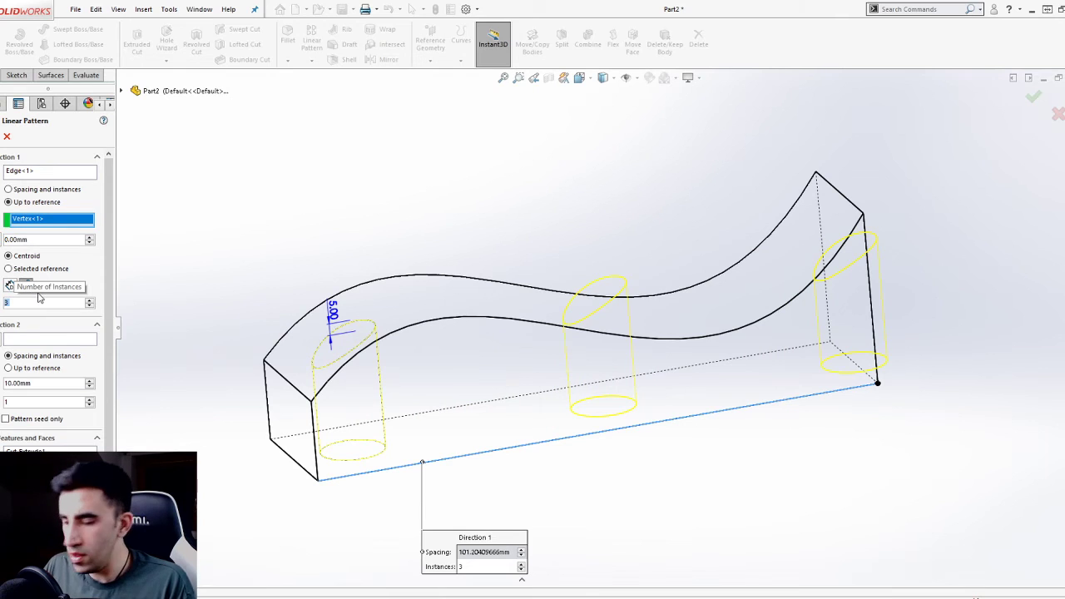
type("6")
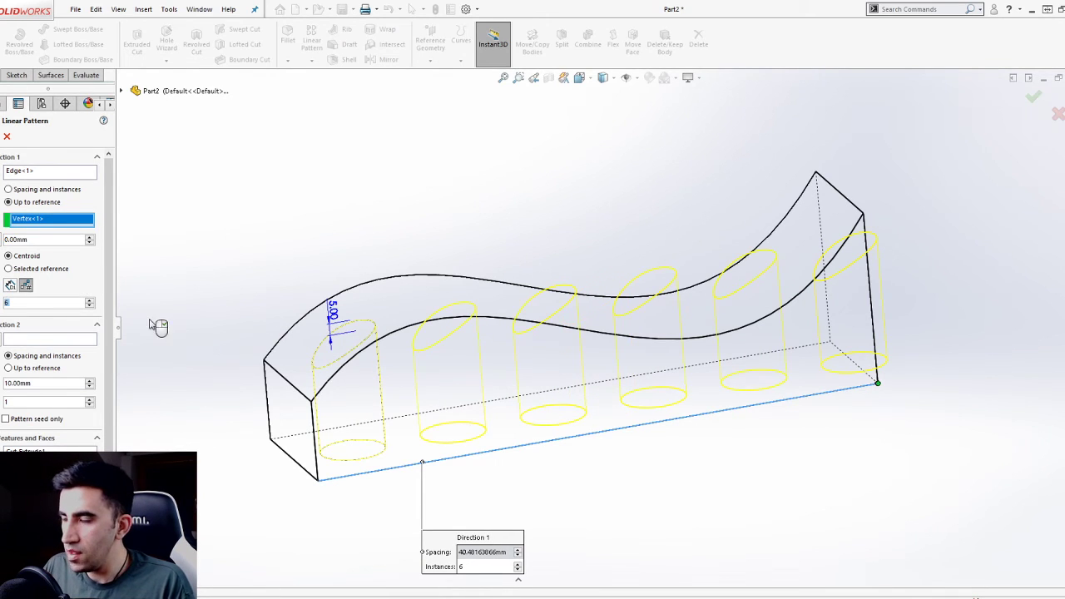
scroll(111, 330, "down", 1)
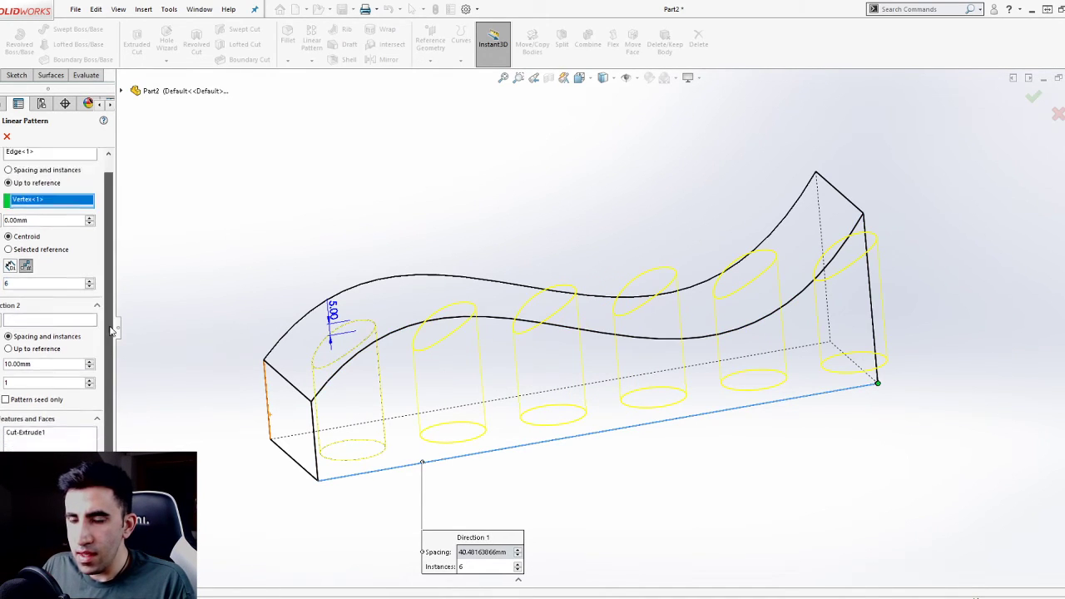
left_click_drag(111, 330, 109, 402)
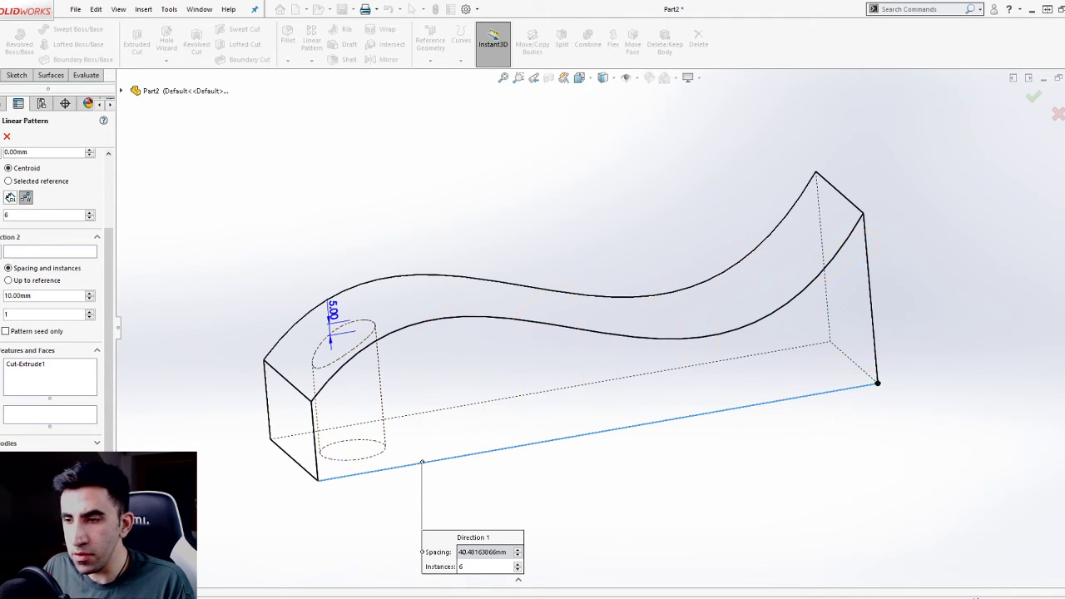
Pattern Cut-Extrude1 with 50 mm spacing and 4 instances.
middle_click_drag(632, 495, 611, 457)
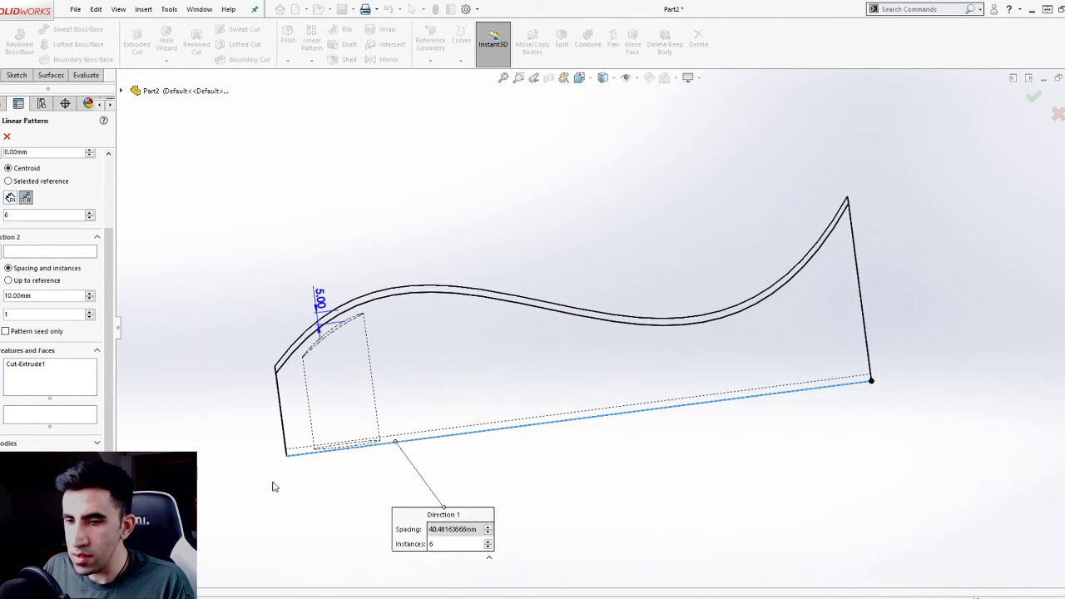
left_click(59, 367)
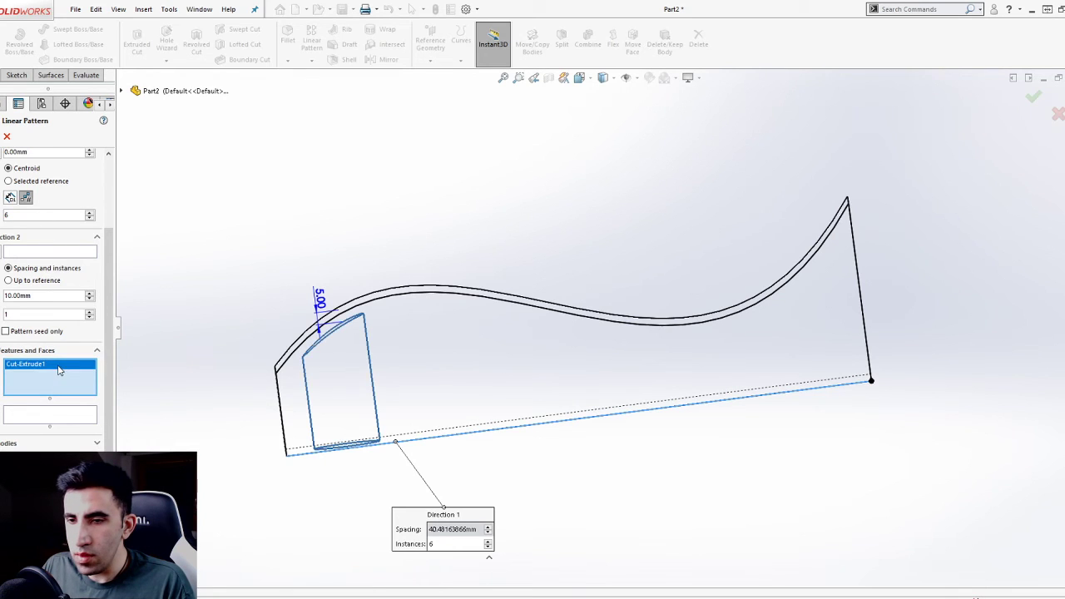
middle_click_drag(500, 376, 528, 407)
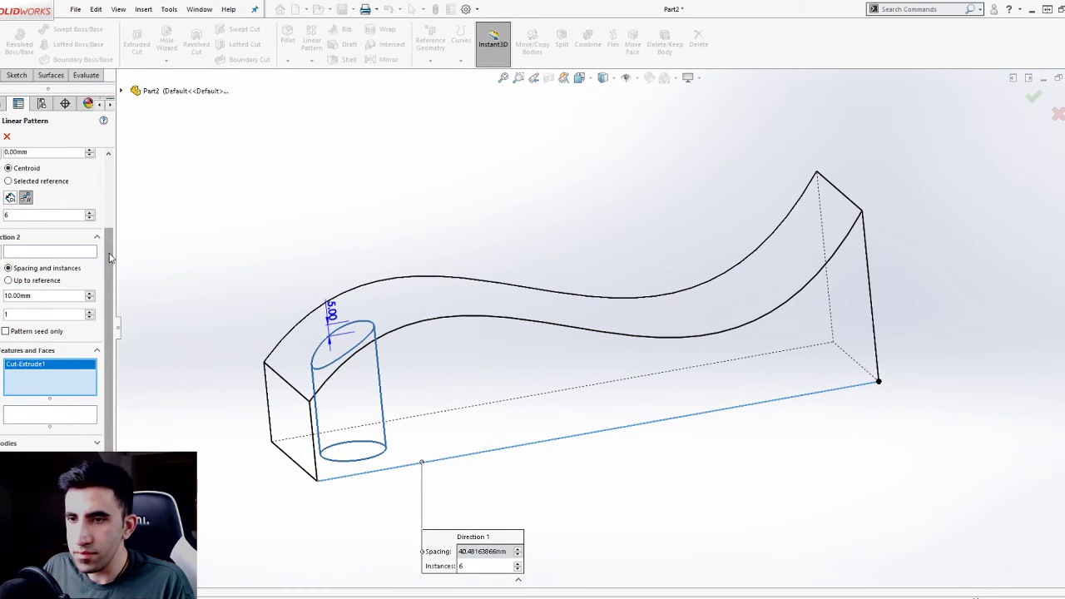
scroll(96, 243, "up", 3)
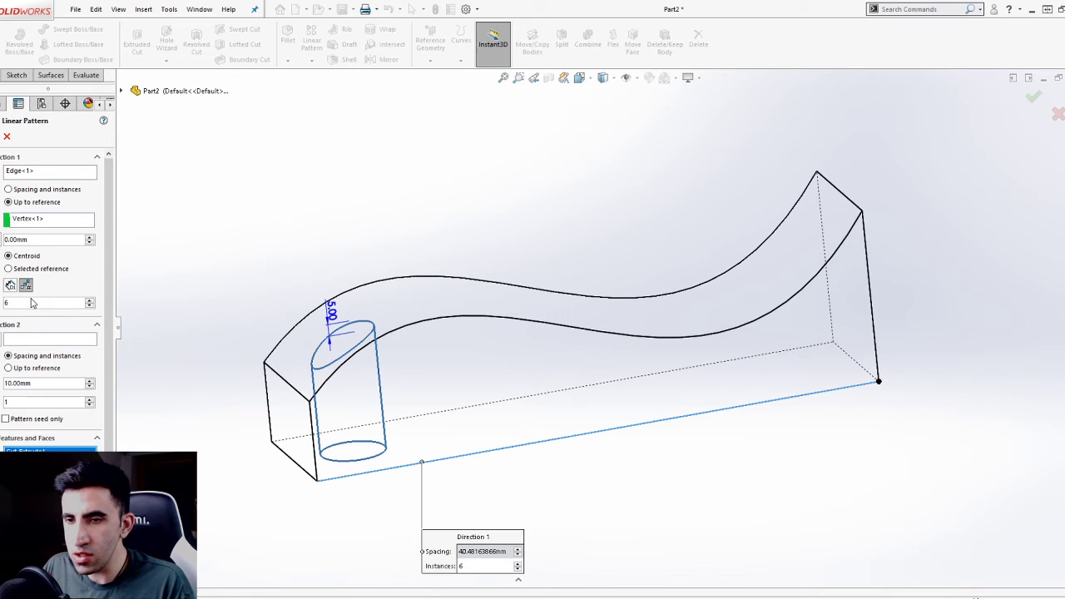
left_click(9, 190)
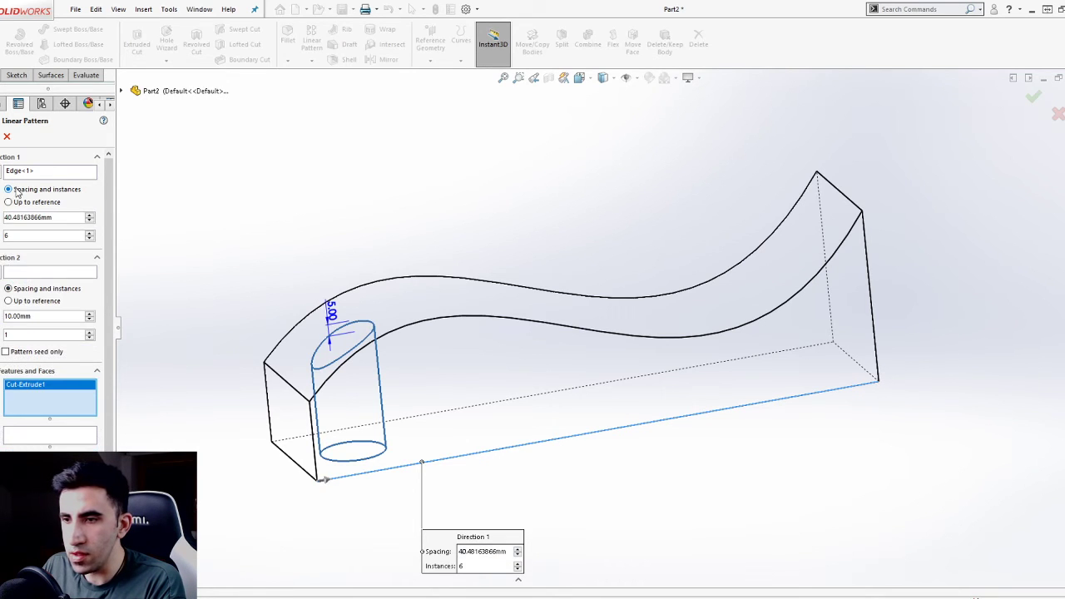
double_click(73, 218)
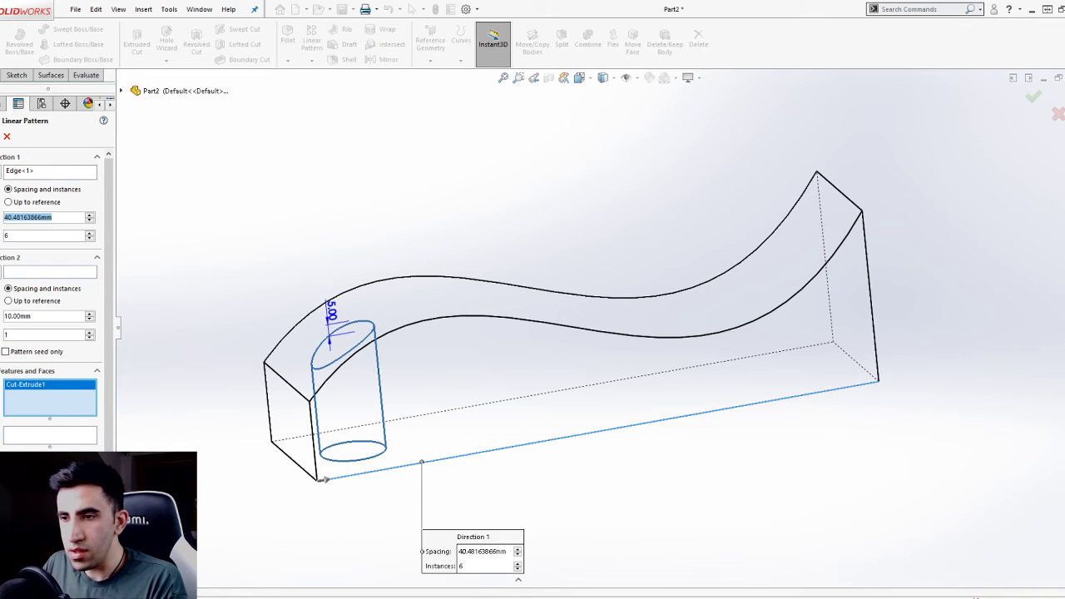
type("50")
key("Return")
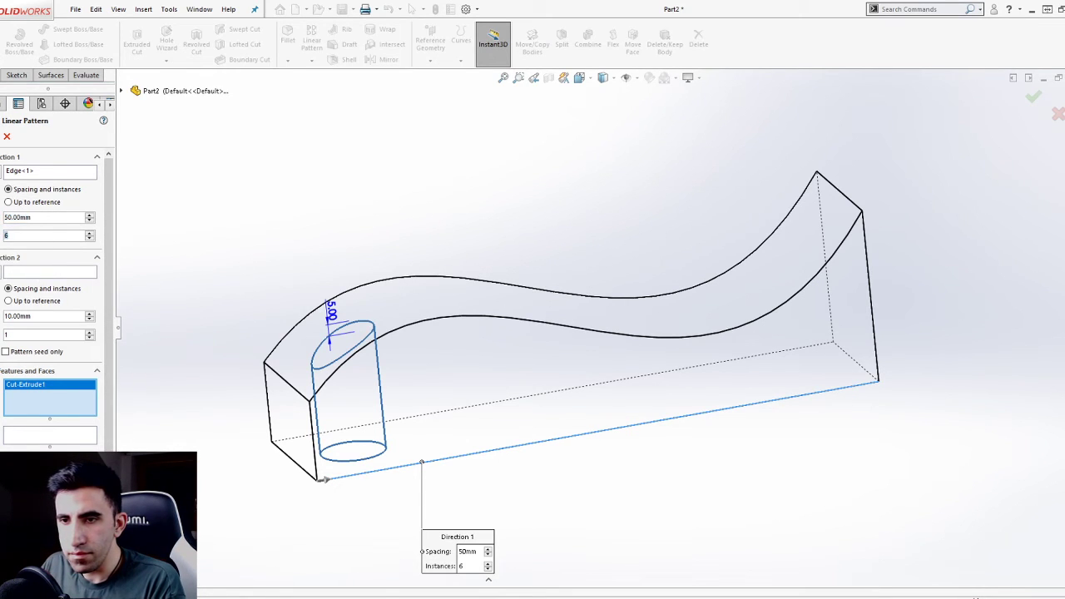
key("Return")
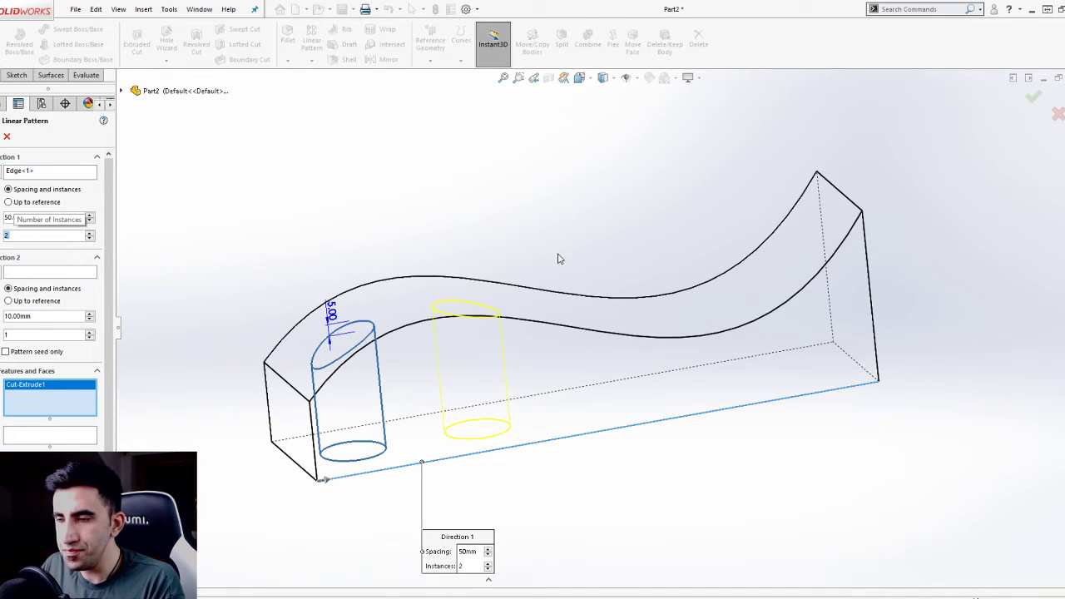
left_click(88, 231)
left_click(88, 233)
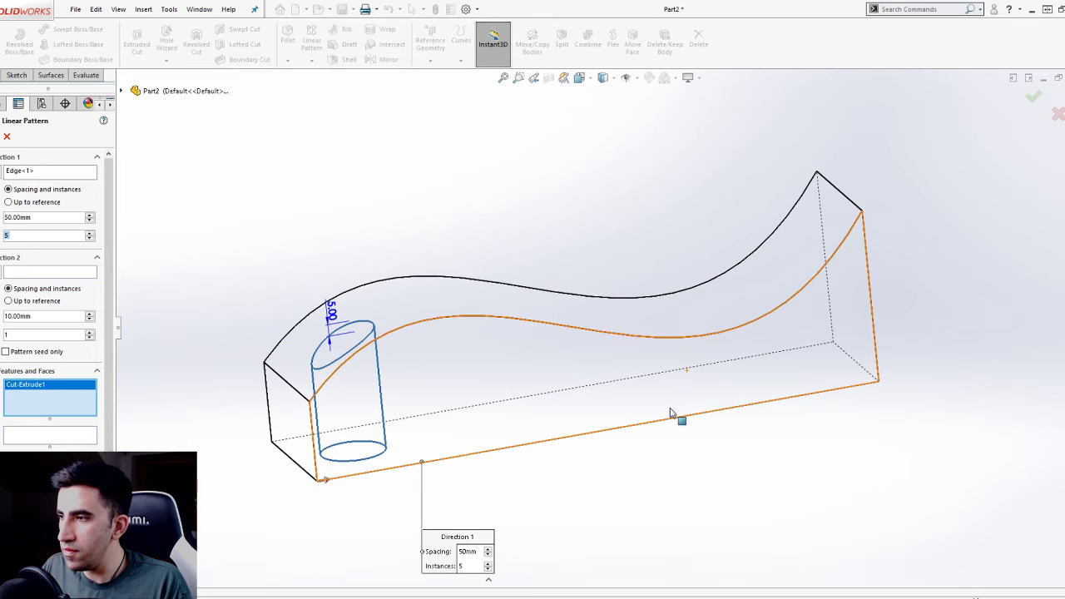
left_click(90, 239)
Check the pattern from a front view, then confirm LPattern1.
middle_click_drag(688, 430, 676, 380)
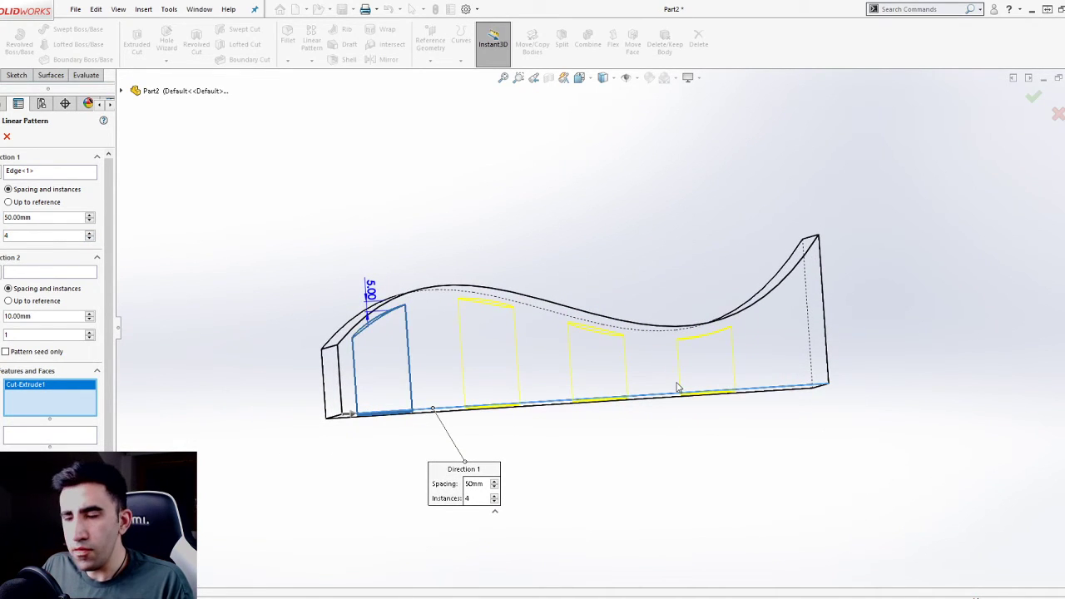
key("space")
left_click(951, 401)
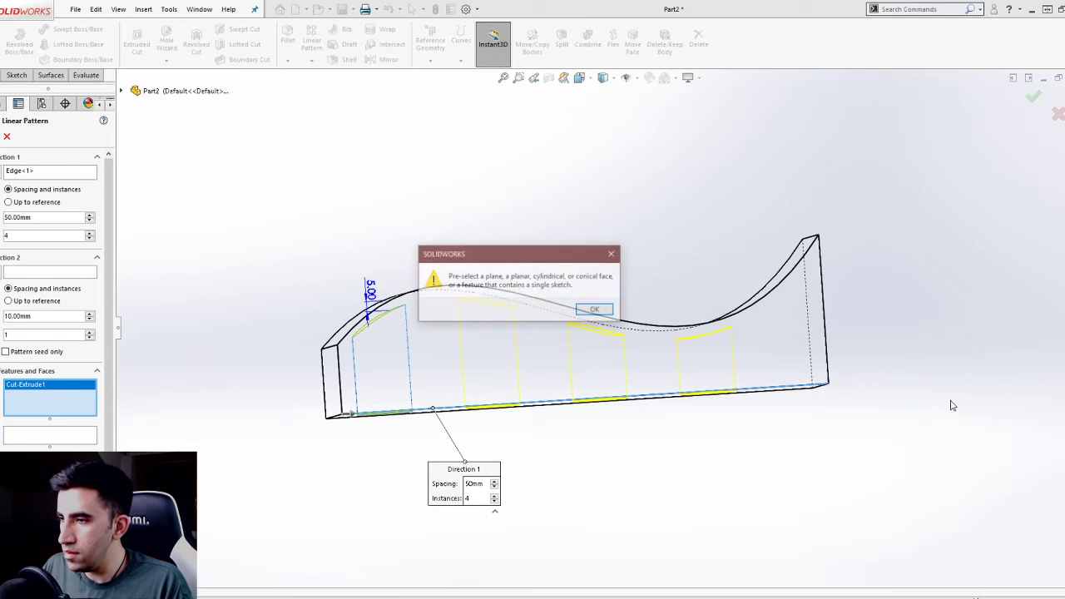
key("space")
key("space")
left_click(664, 293)
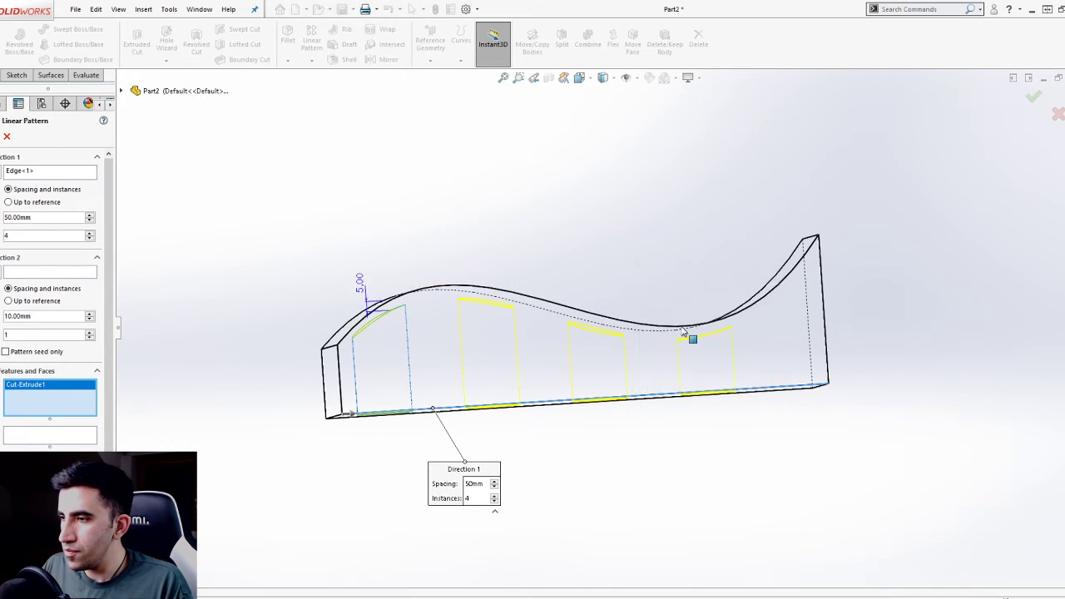
scroll(890, 331, "down", 4)
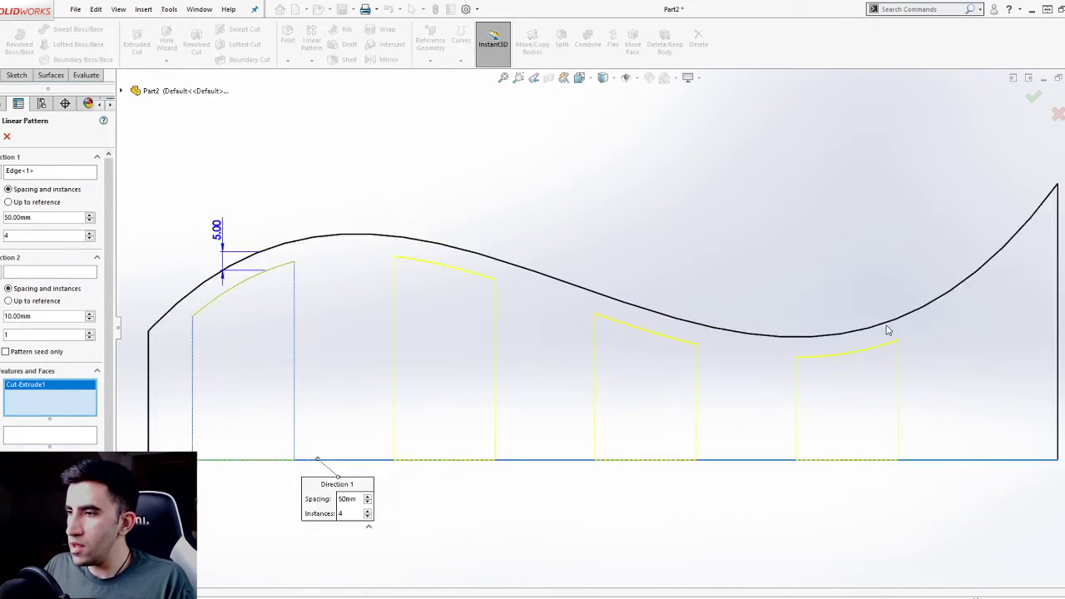
scroll(632, 341, "up", 5)
scroll(649, 316, "down", 2)
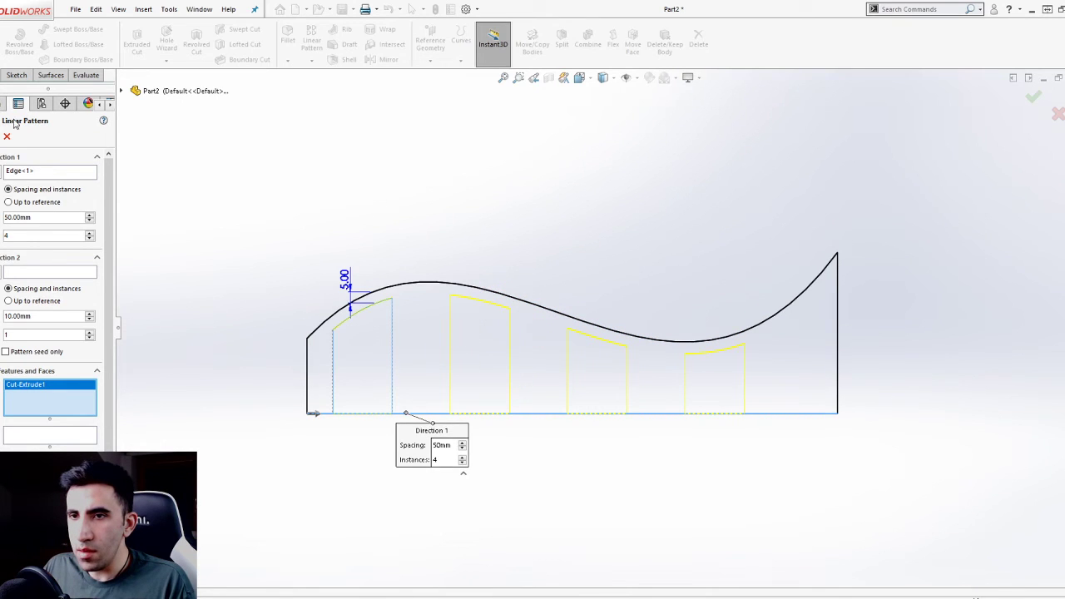
key("Return")
scroll(652, 376, "down", 2)
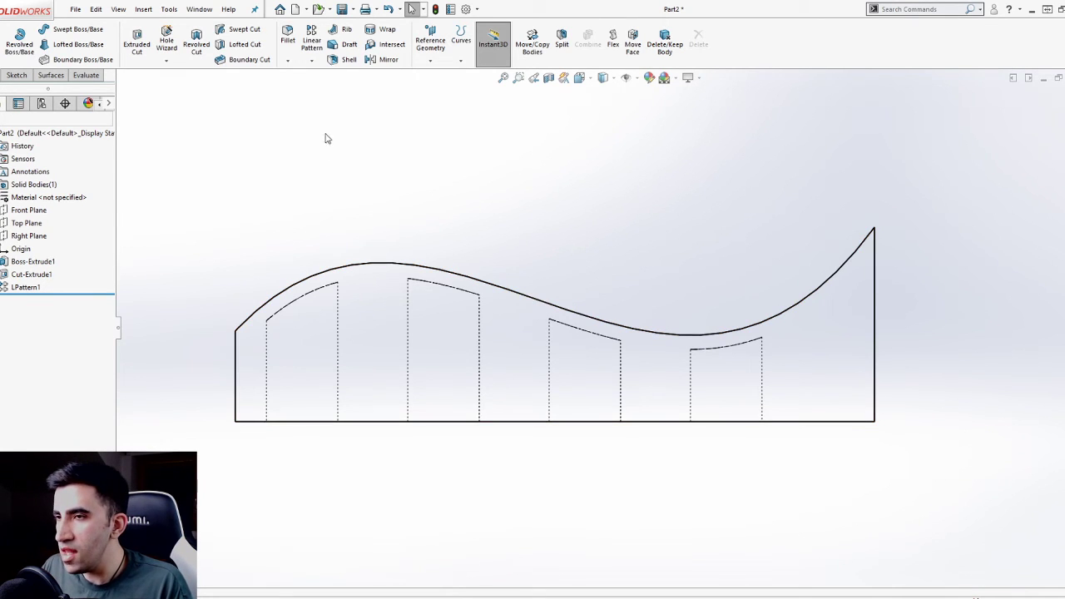
Select LPattern1 in the feature tree and reopen it with Edit Feature.
left_click(25, 288)
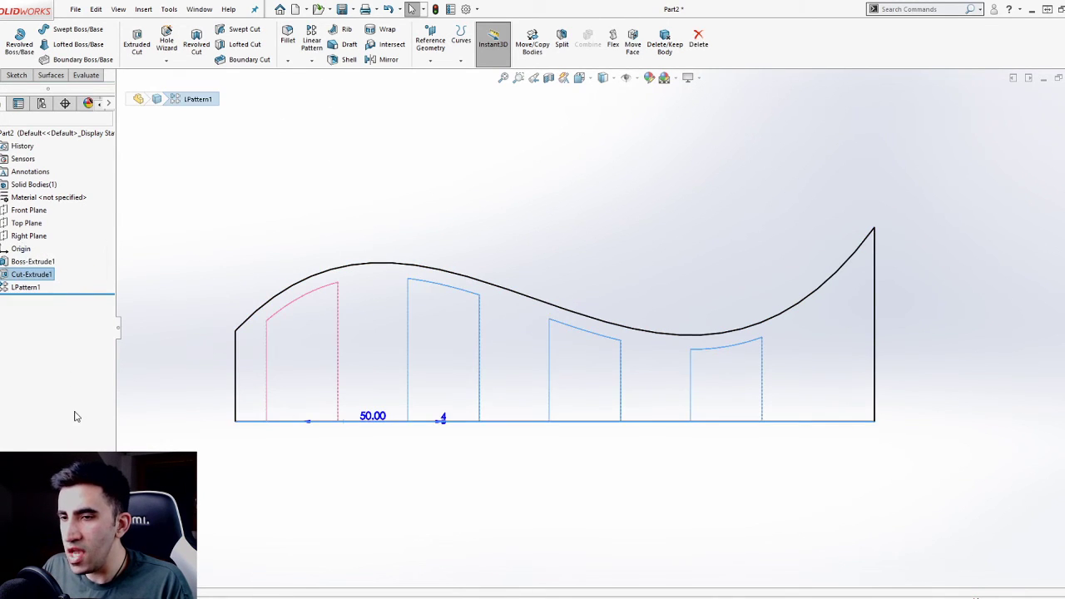
left_click(33, 271)
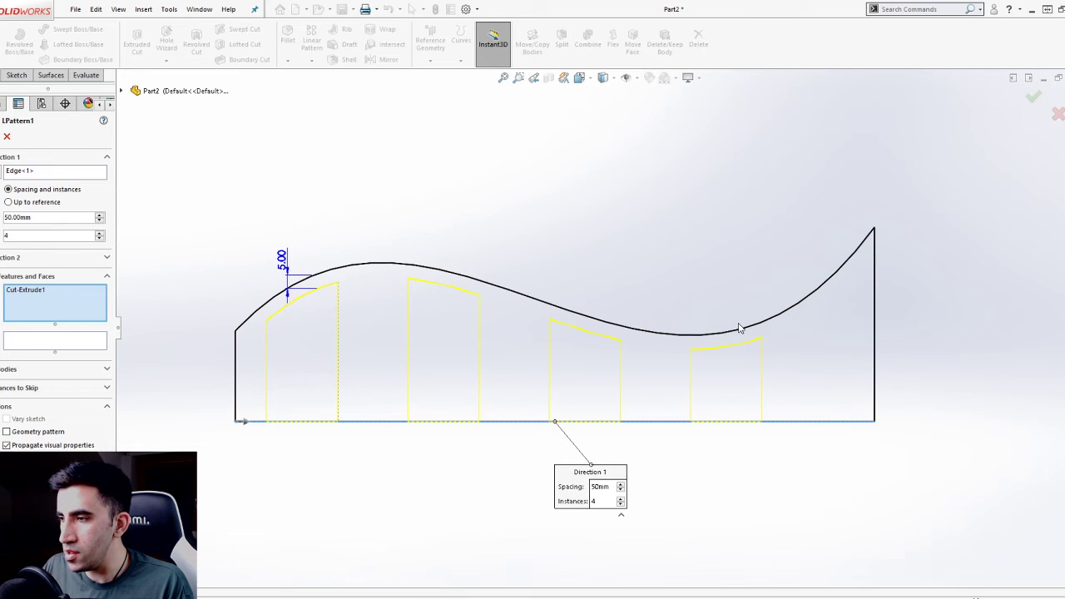
Toggle the Geometry pattern option and orbit to check how the four holes meet the wavy top.
left_click(6, 432)
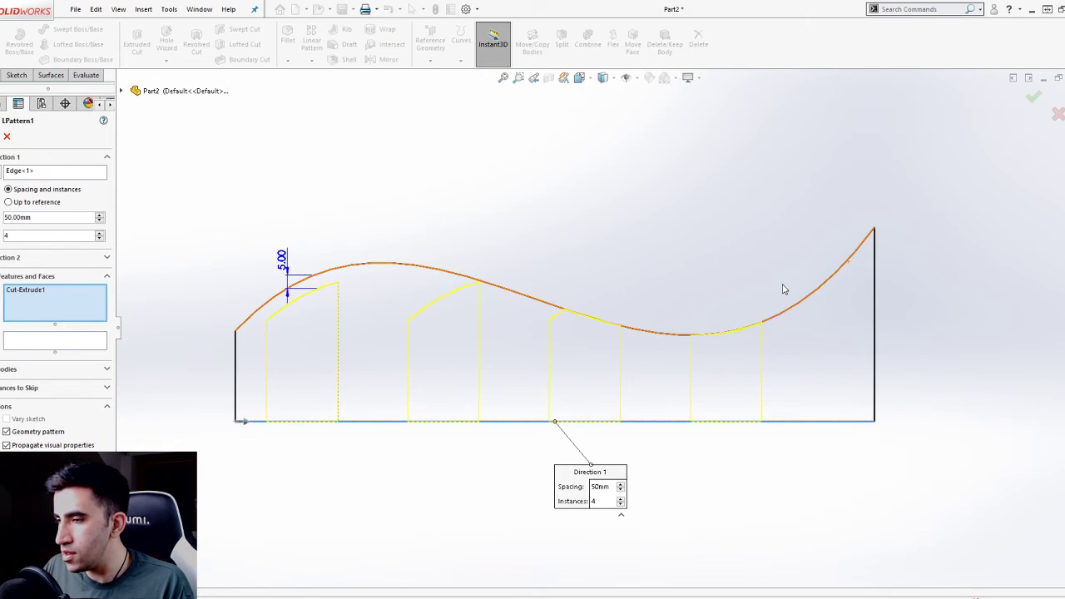
scroll(725, 357, "down", 2)
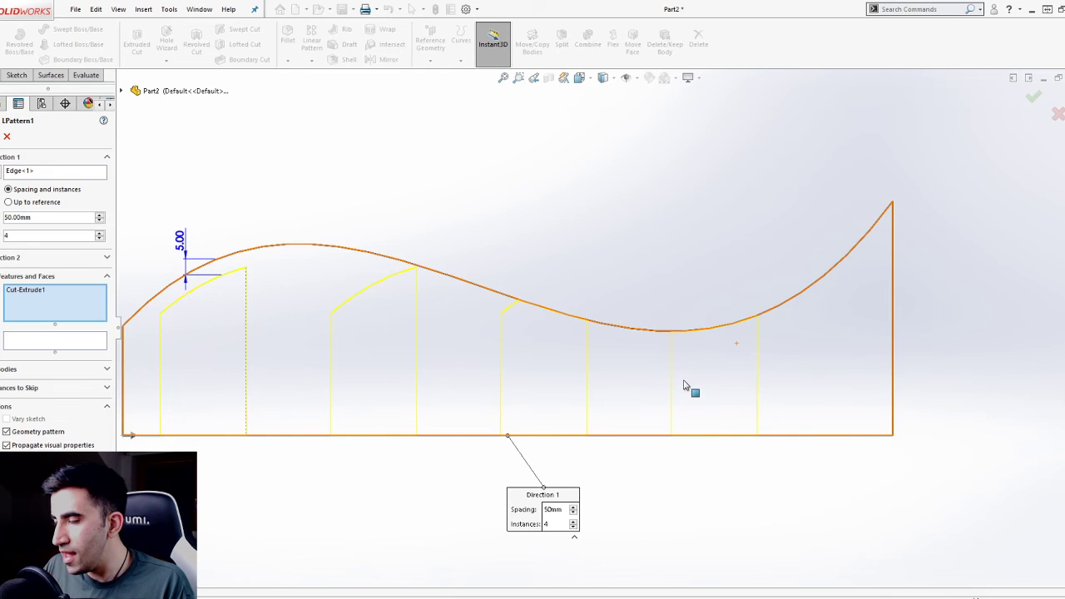
middle_click_drag(719, 387, 744, 444)
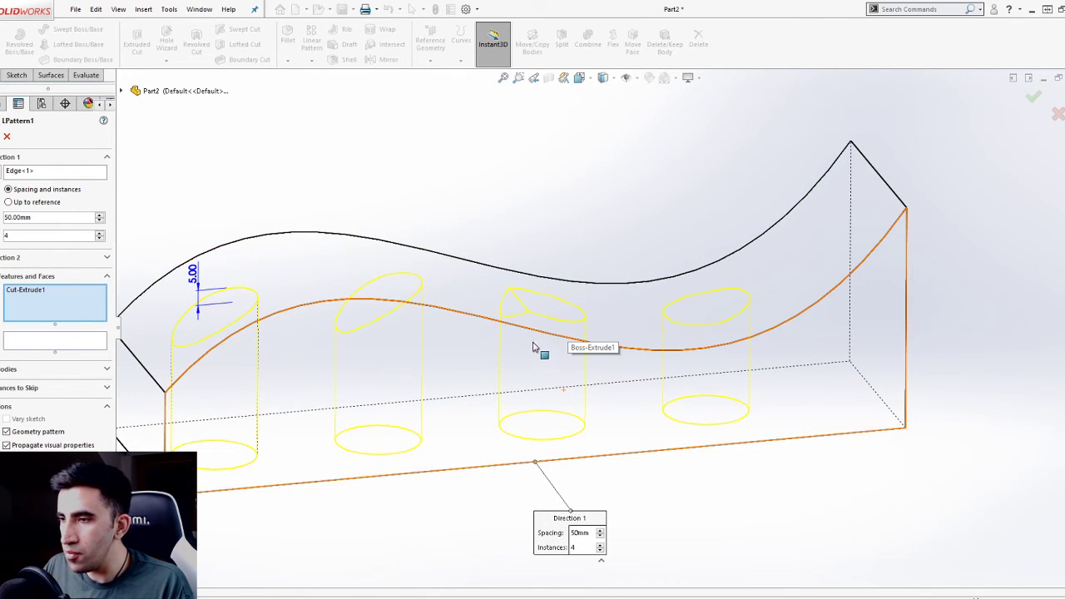
scroll(560, 424, "up", 1)
middle_click_drag(578, 430, 571, 414)
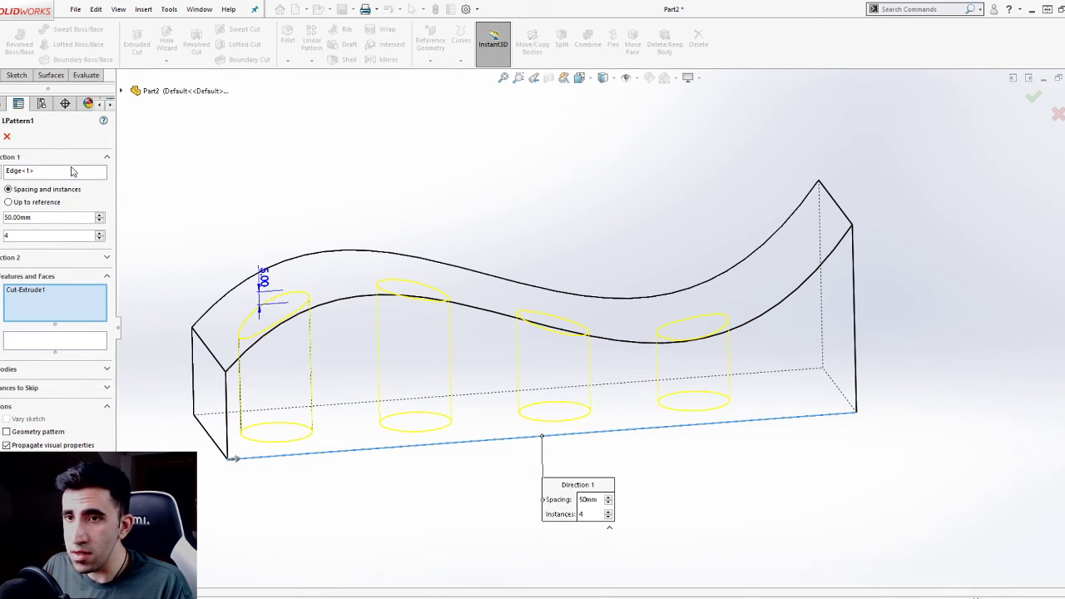
Confirm LPattern1 and run Performance Evaluation from the Evaluate tab.
key("Return")
scroll(647, 302, "up", 3)
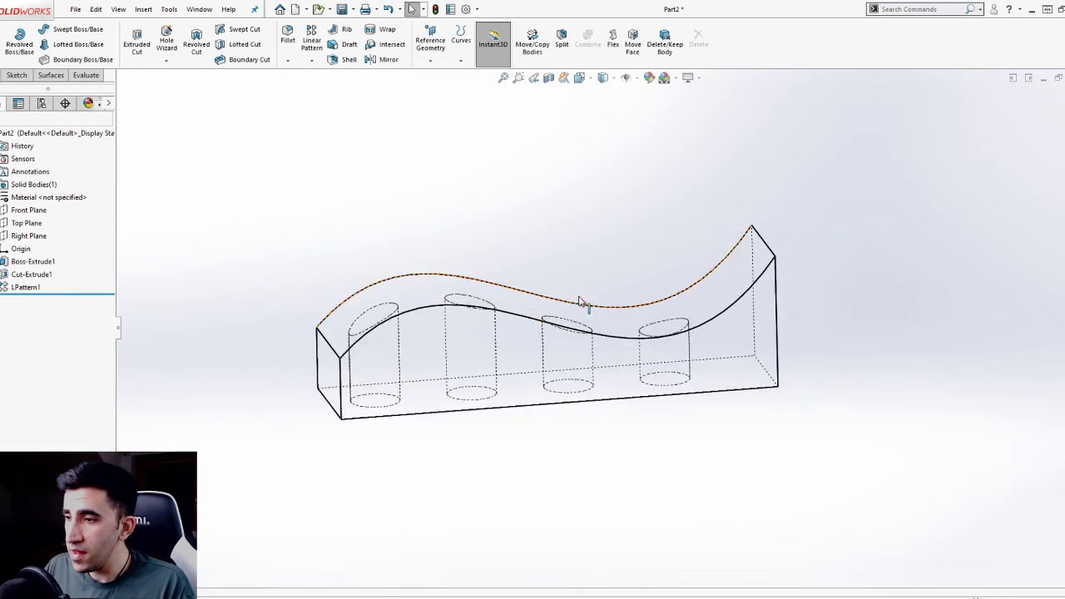
left_click(85, 76)
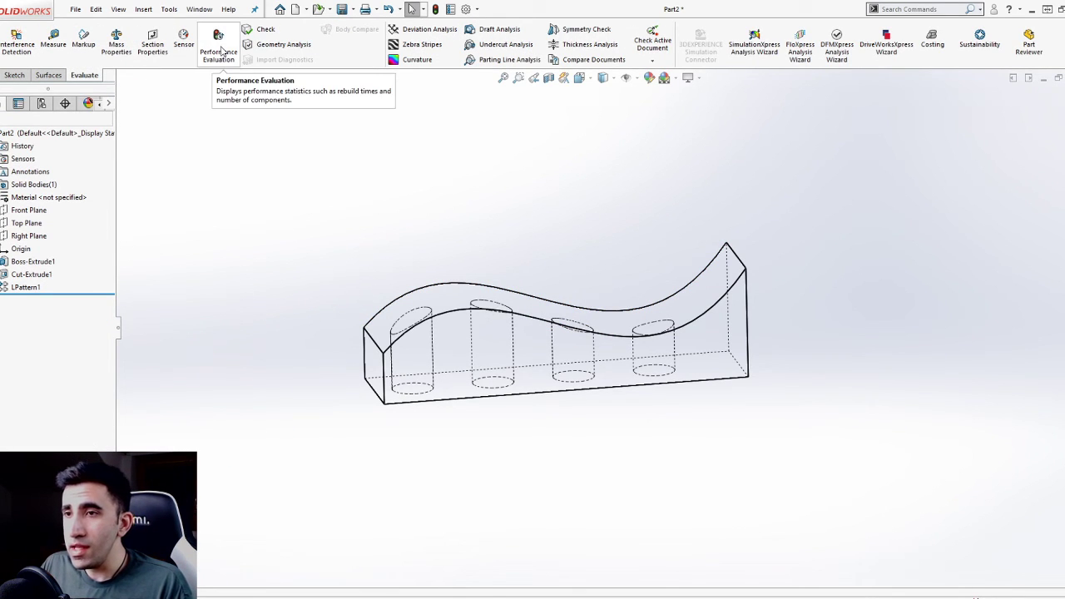
left_click(220, 50)
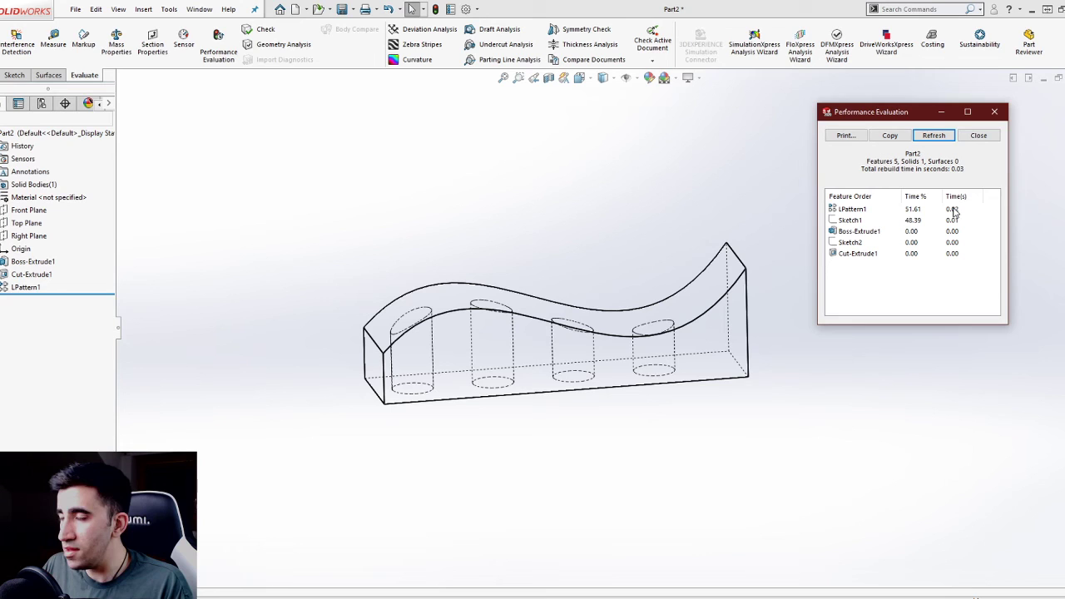
Close the statistics, re-confirm LPattern1's edit, and rerun Performance Evaluation.
left_click(997, 115)
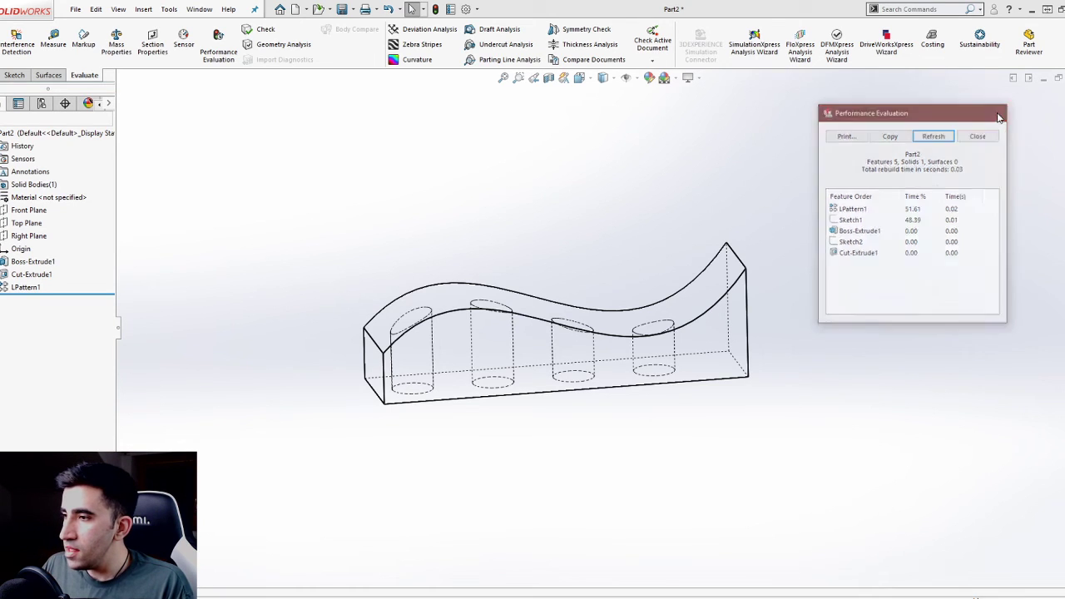
left_click(14, 289)
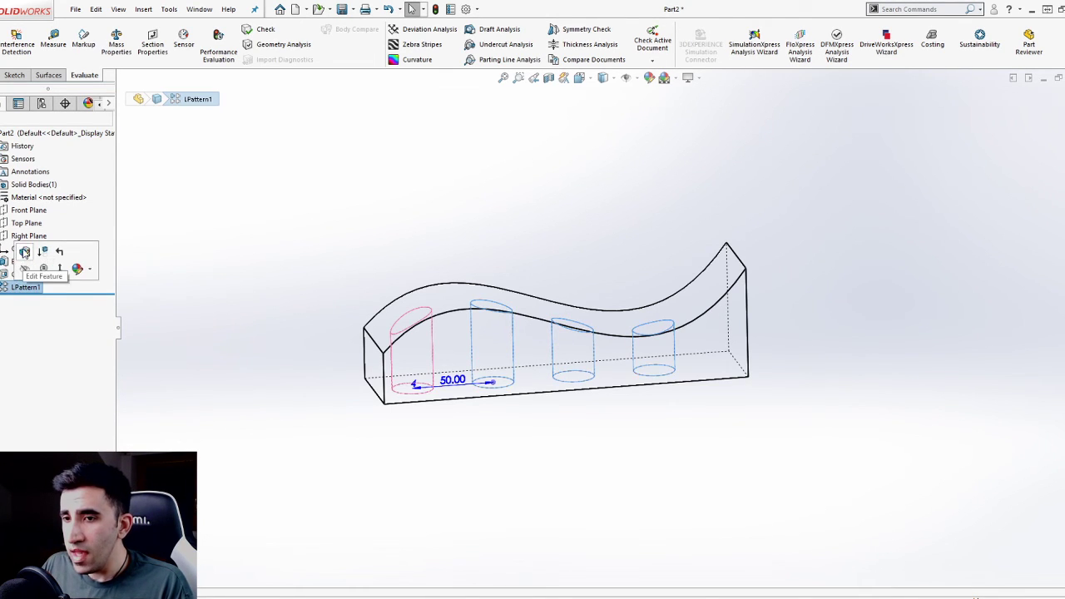
left_click(25, 253)
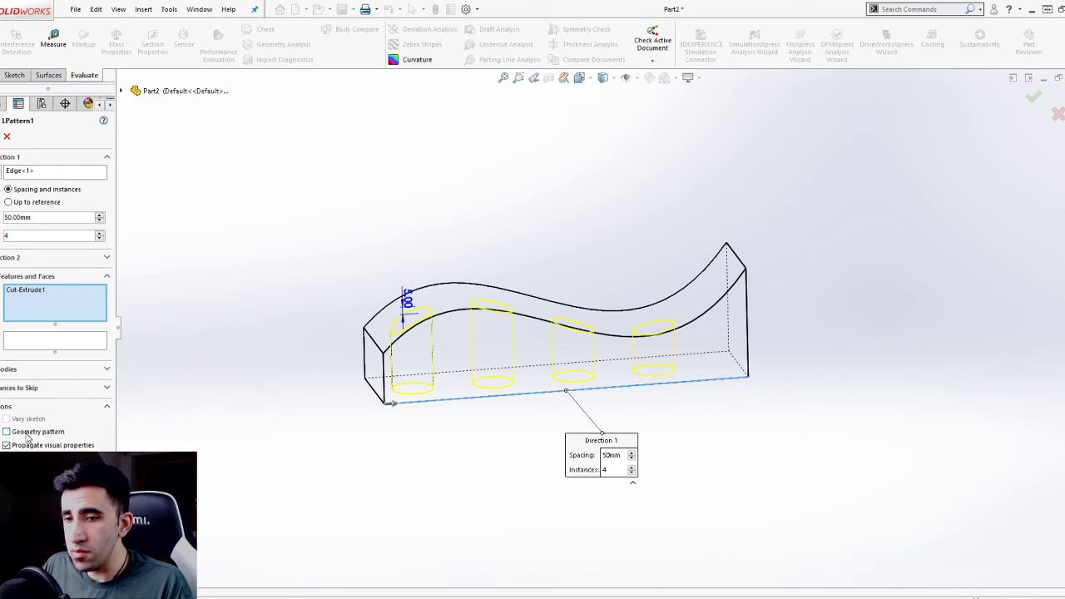
key("Return")
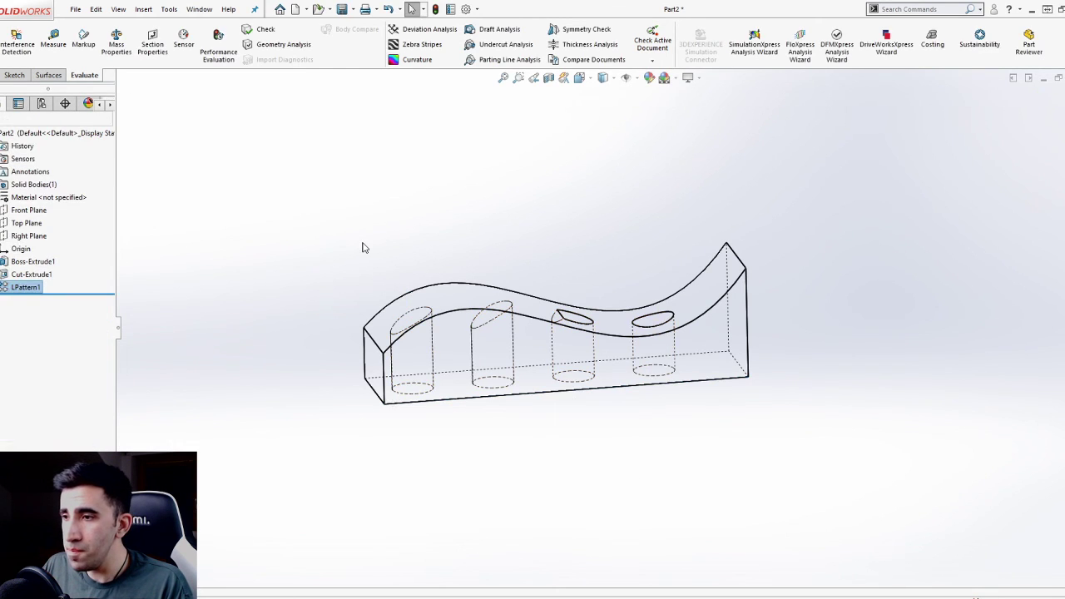
left_click(219, 44)
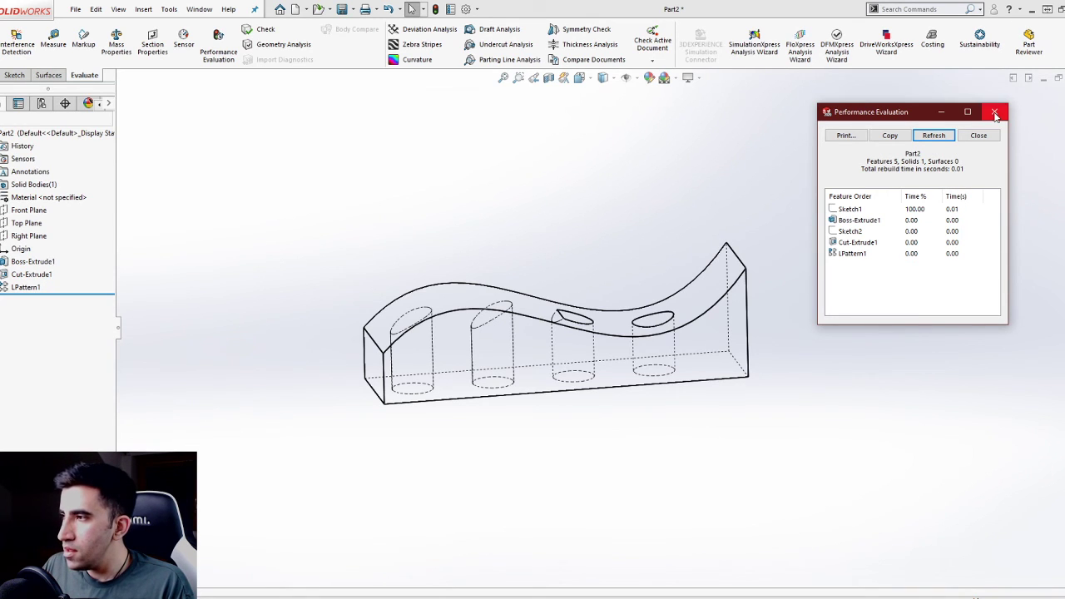
Dismiss the performance results and delete Cut-Extrude1 and LPattern1.
left_click(994, 111)
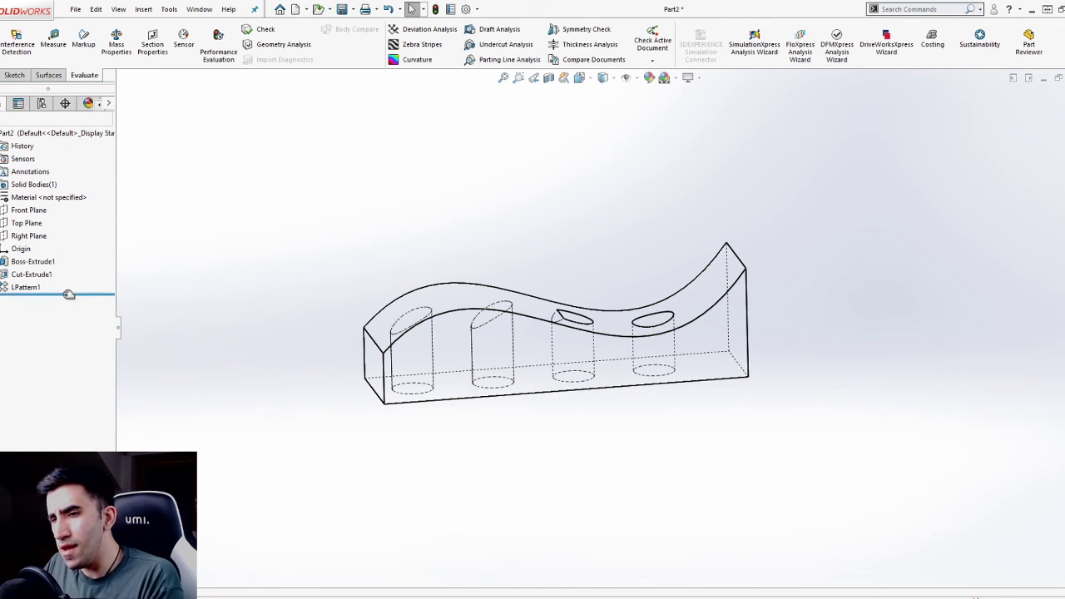
left_click(44, 276)
key("Delete")
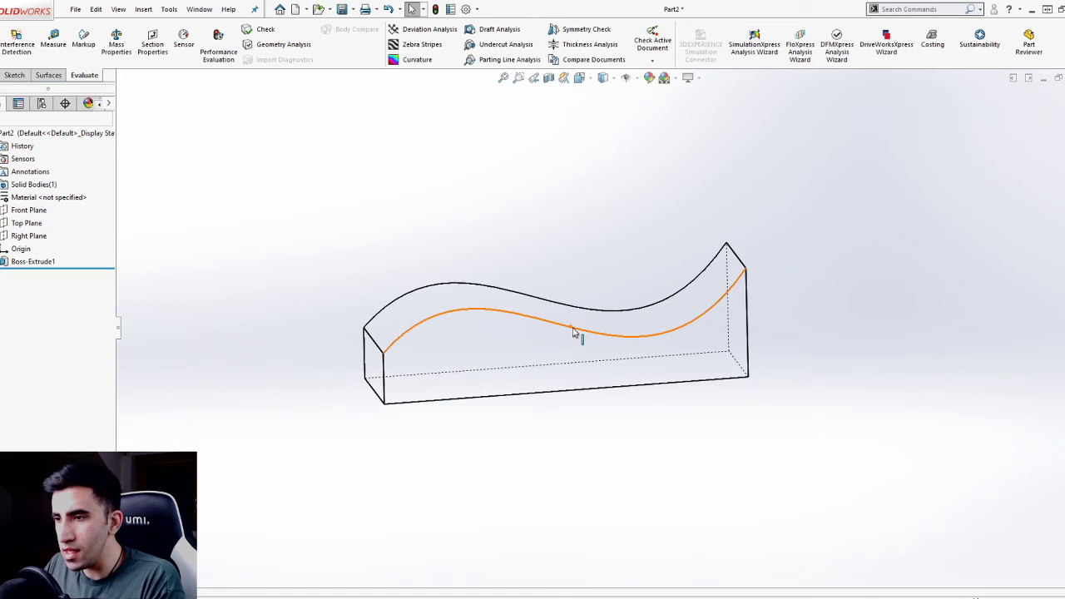
In Sketch1, replace the wavy top curve with a straight horizontal line across the block.
left_click(457, 339)
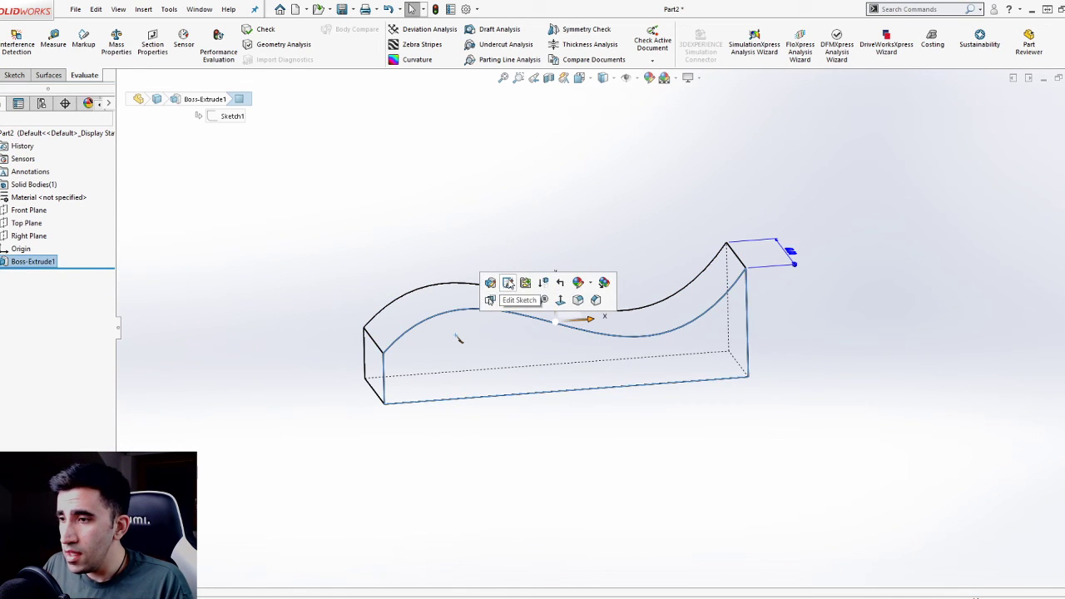
key("space")
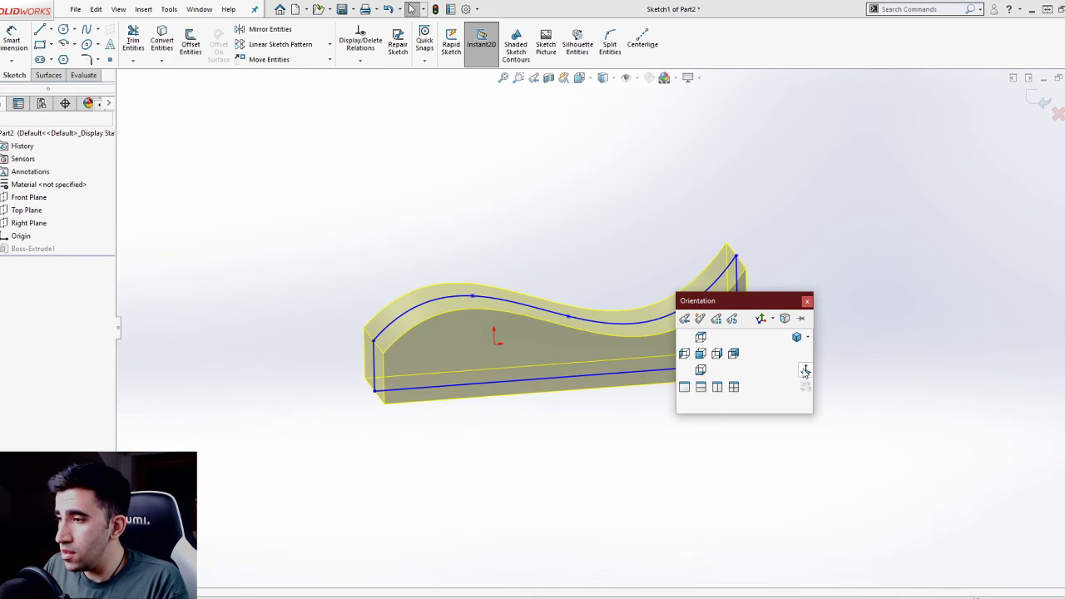
left_click(806, 379)
left_click_drag(666, 203, 412, 361)
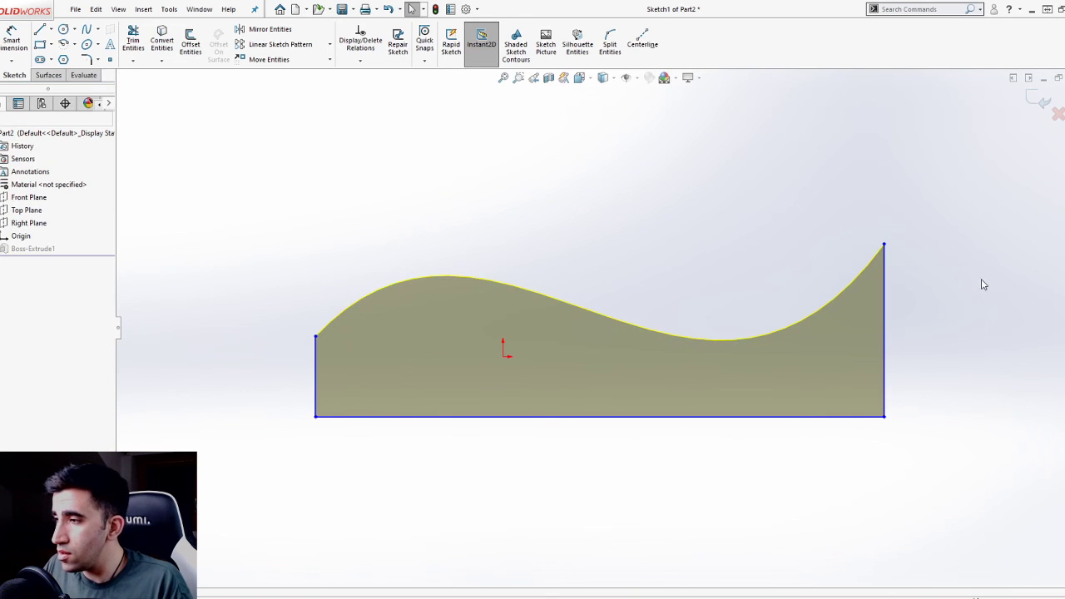
key("l")
left_click(884, 245)
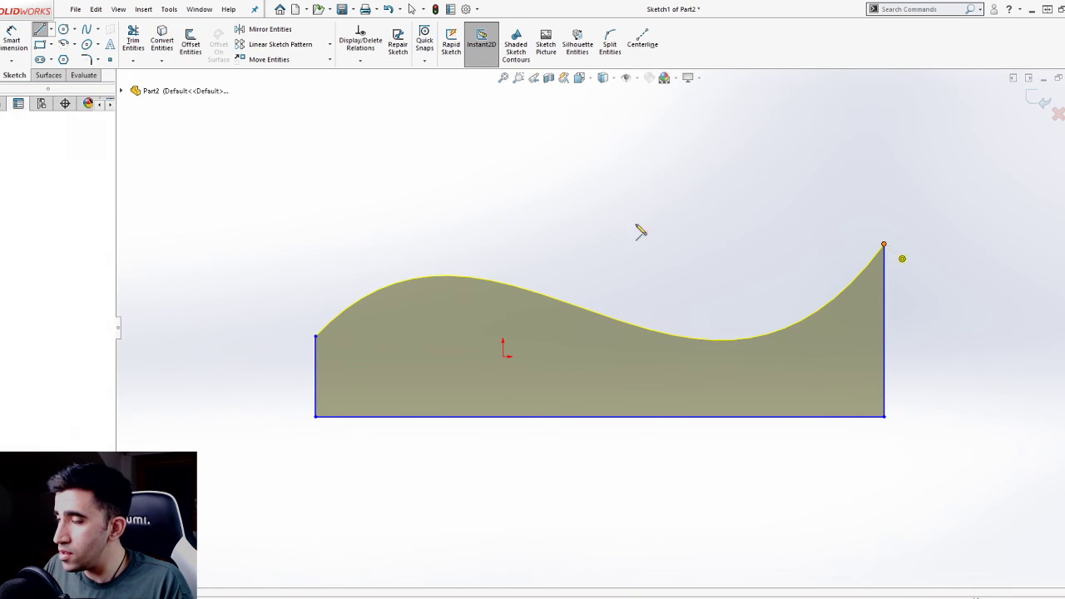
left_click(205, 244)
key("Escape")
Trim the leftover geometry into a clean rectangle and rebuild the flat-topped block.
key("t")
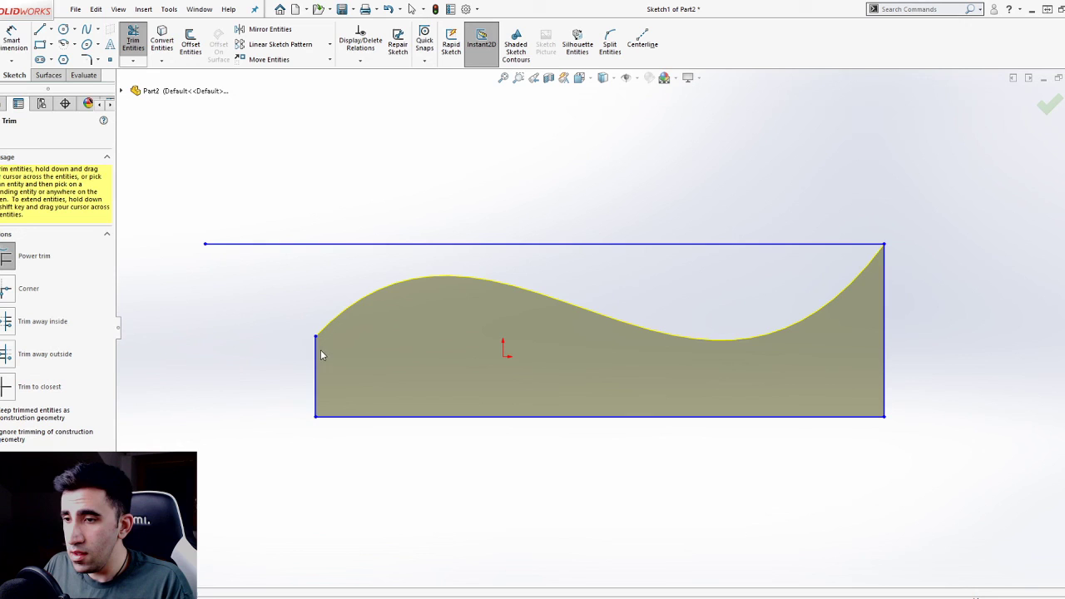
mouse_move(318, 351)
left_mouse_down("shift")
mouse_move(408, 138)
mouse_move(158, 369)
left_mouse_up("shift")
key("Escape")
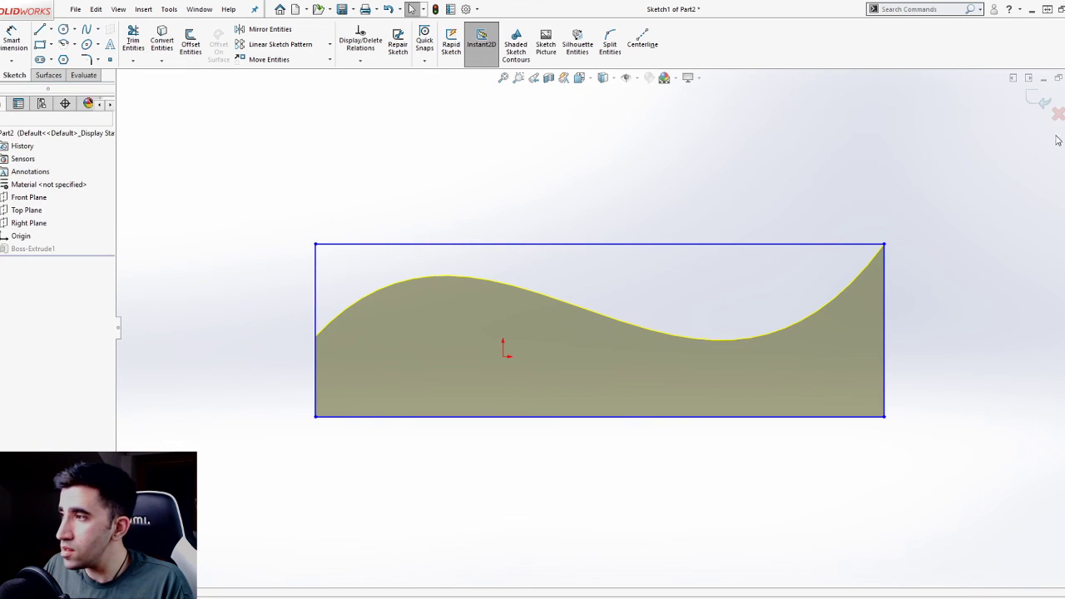
left_click(1038, 100)
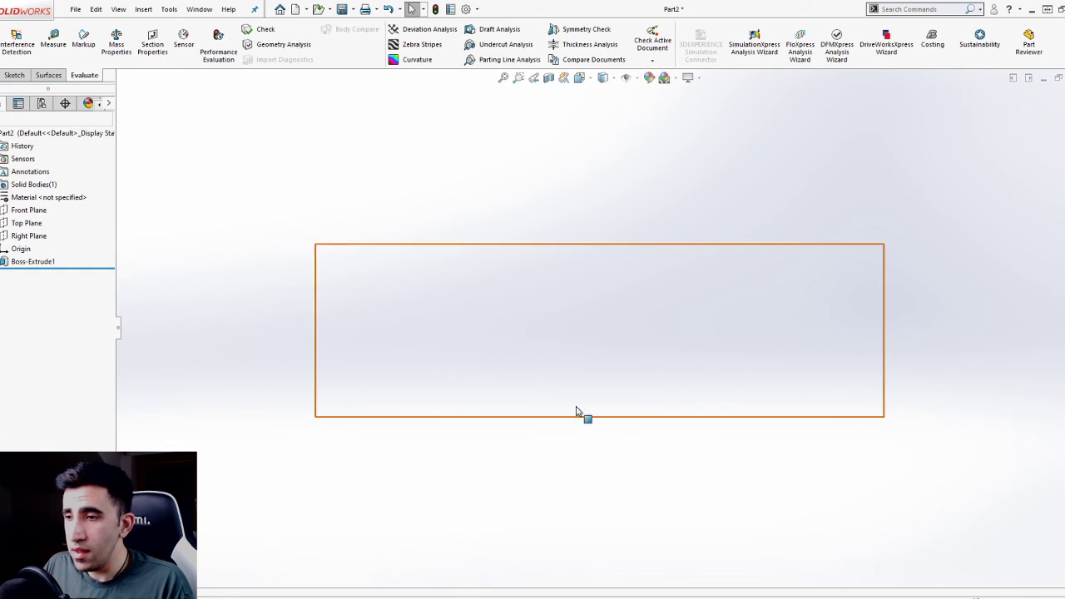
Sketch a hole circle on the block's bottom face.
middle_click_drag(583, 416, 466, 369)
left_click(466, 368)
left_click(463, 307)
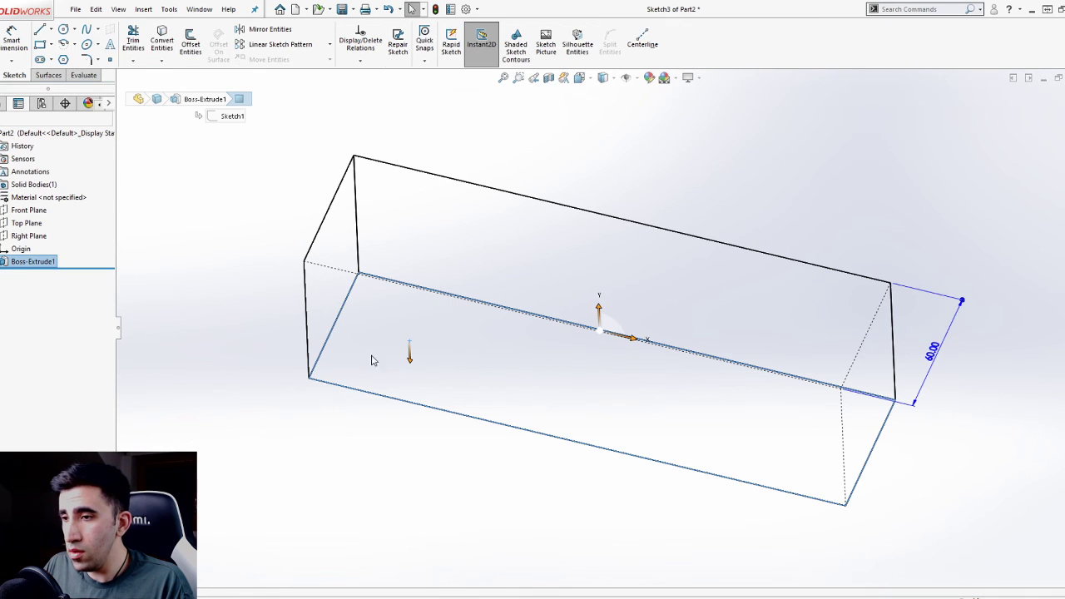
left_click(403, 333)
left_click(438, 334)
key("Escape")
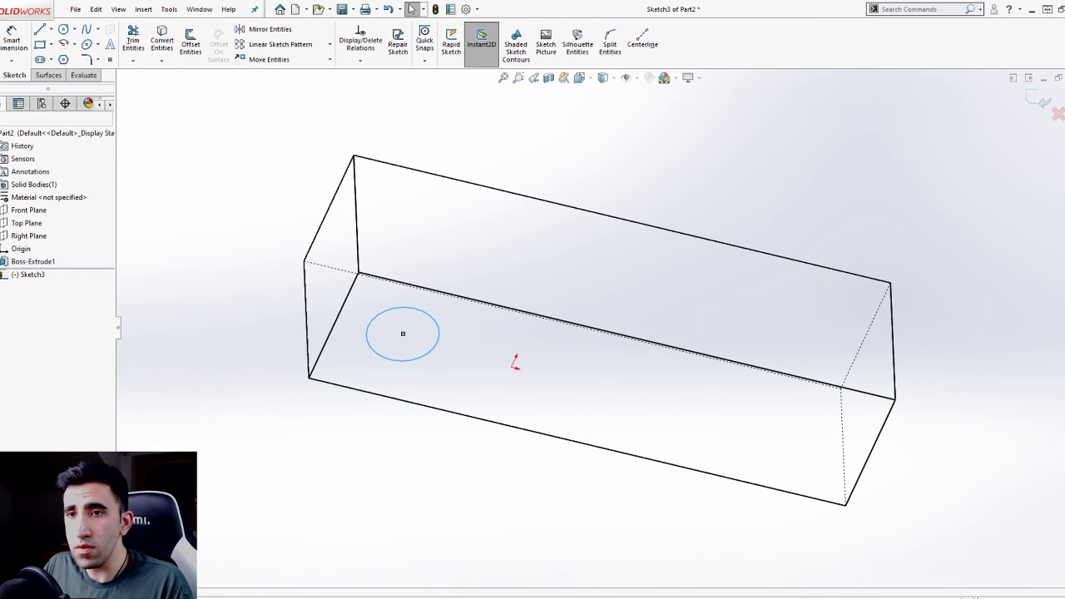
Extrude-cut the circle with Offset From Surface, stopping 5 mm below the top face, then start a Linear Pattern.
left_click(1, 74)
left_click(137, 41)
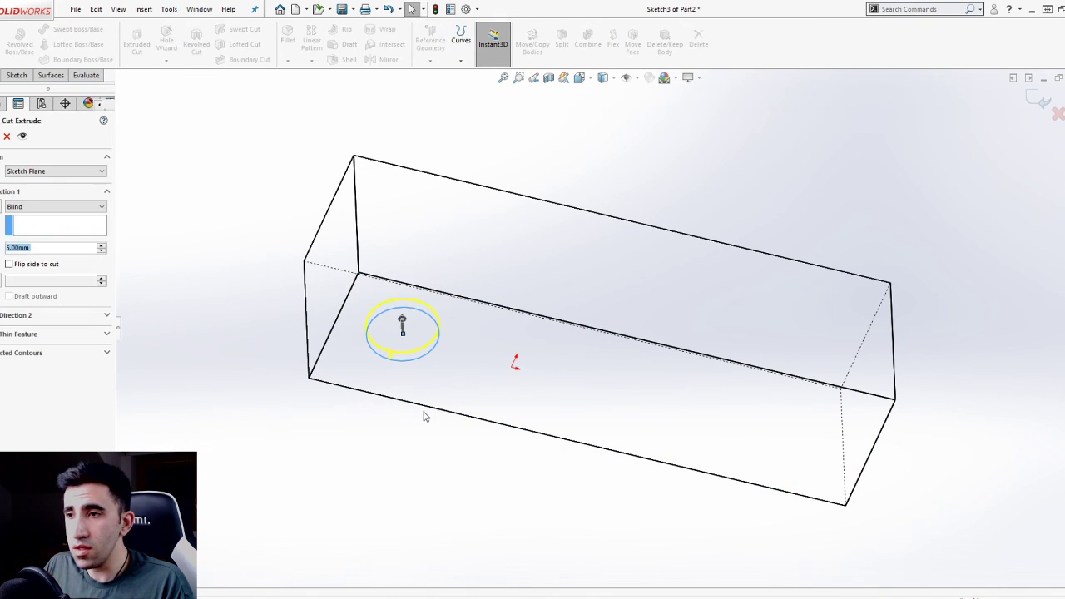
left_click(54, 207)
left_click(44, 265)
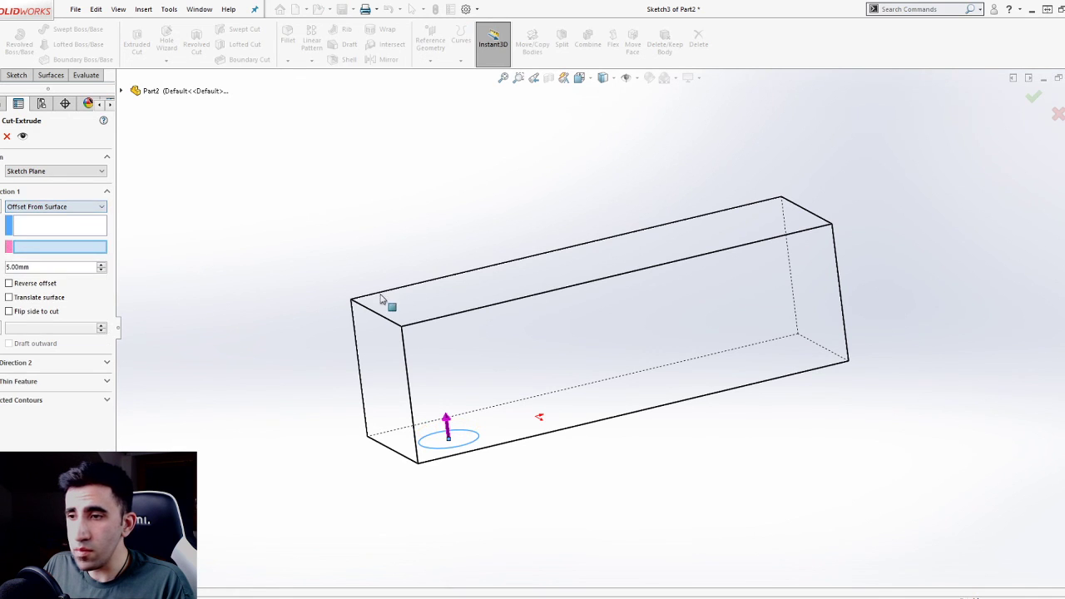
left_click(370, 301)
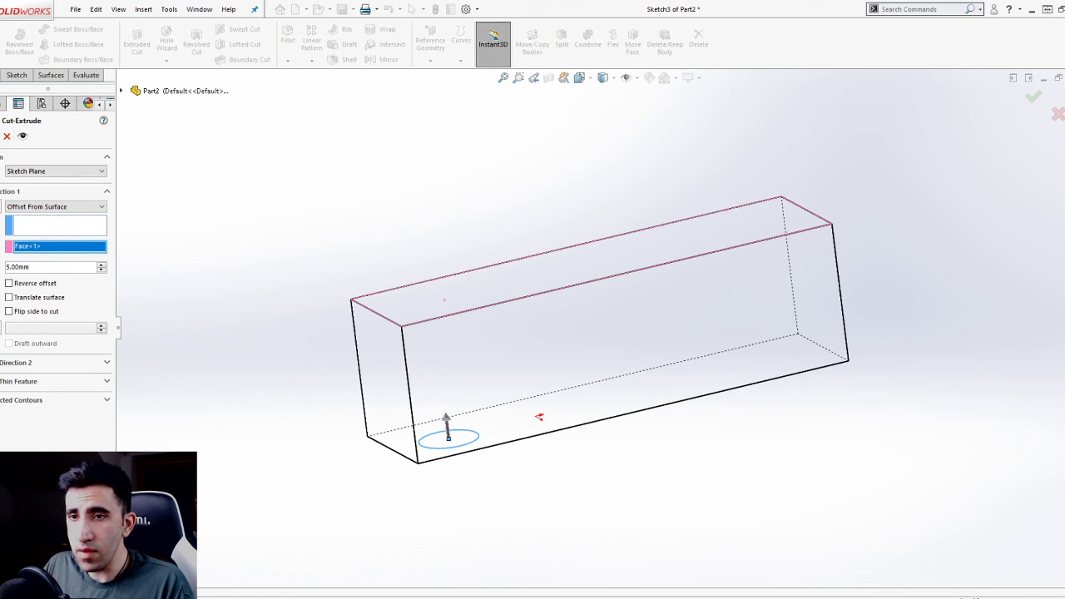
key("Return")
middle_click_drag(533, 316, 496, 375)
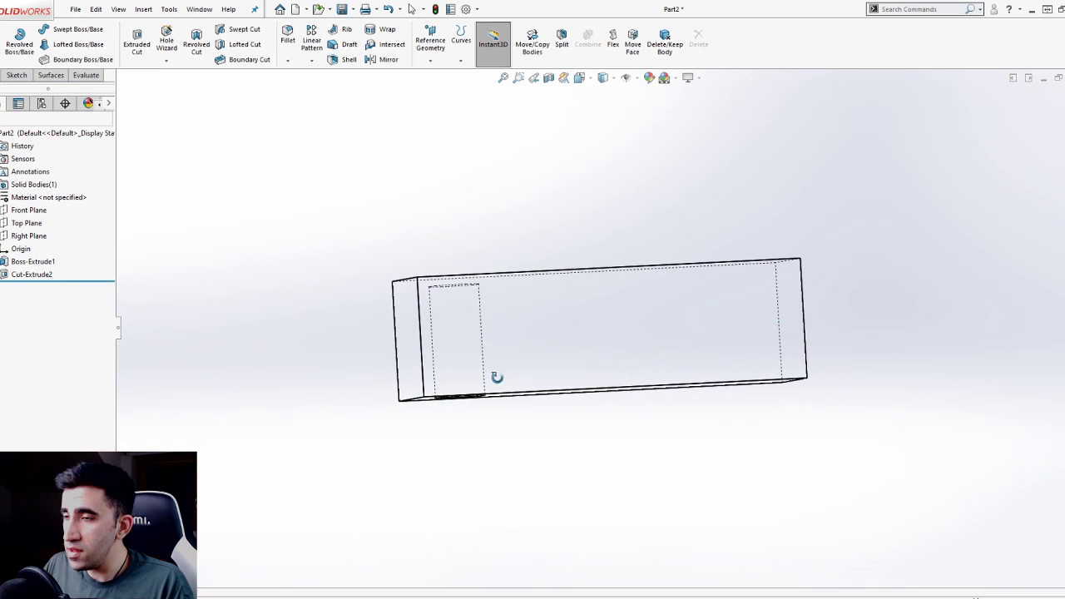
left_click(311, 39)
middle_click_drag(499, 495, 586, 462)
Pattern Cut-Extrude2 along the bottom edge into 4 holes spaced 50 mm apart.
left_click(576, 413)
middle_click_drag(537, 494, 590, 349)
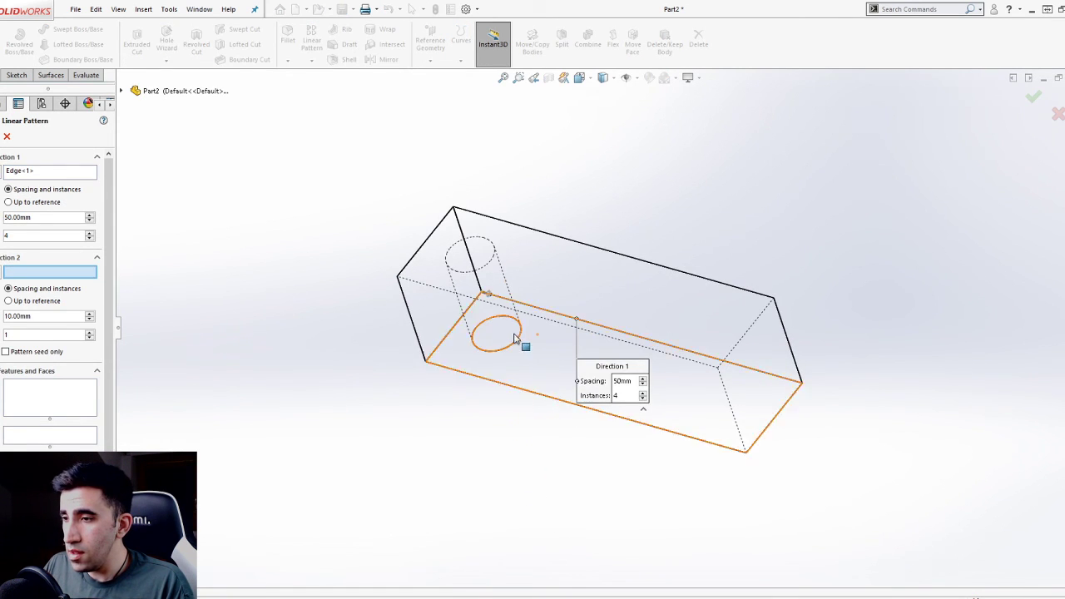
left_click(73, 408)
left_click(495, 333)
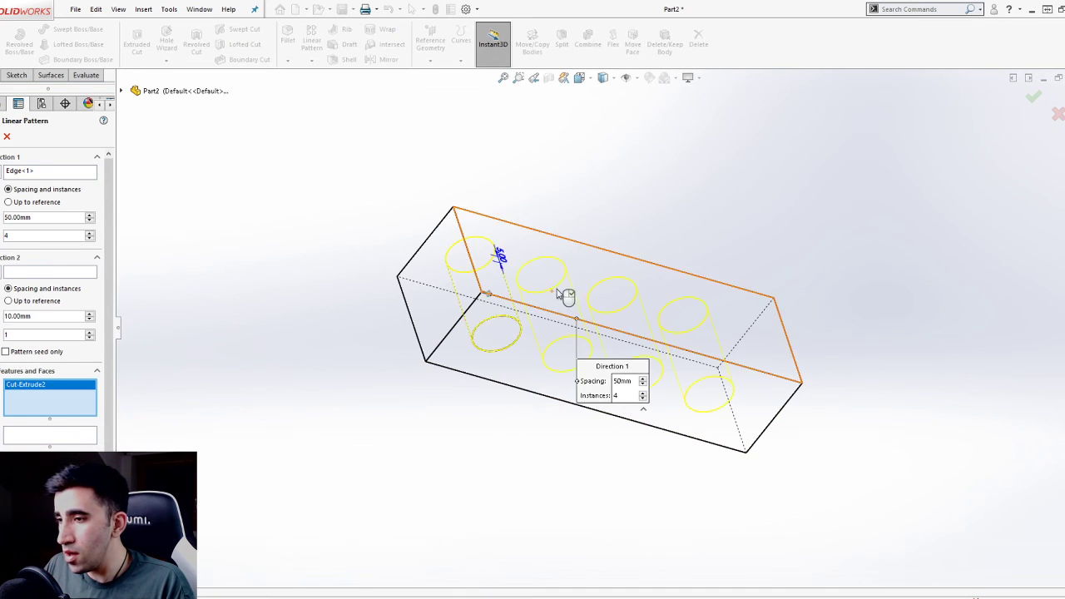
middle_click_drag(564, 294, 599, 404)
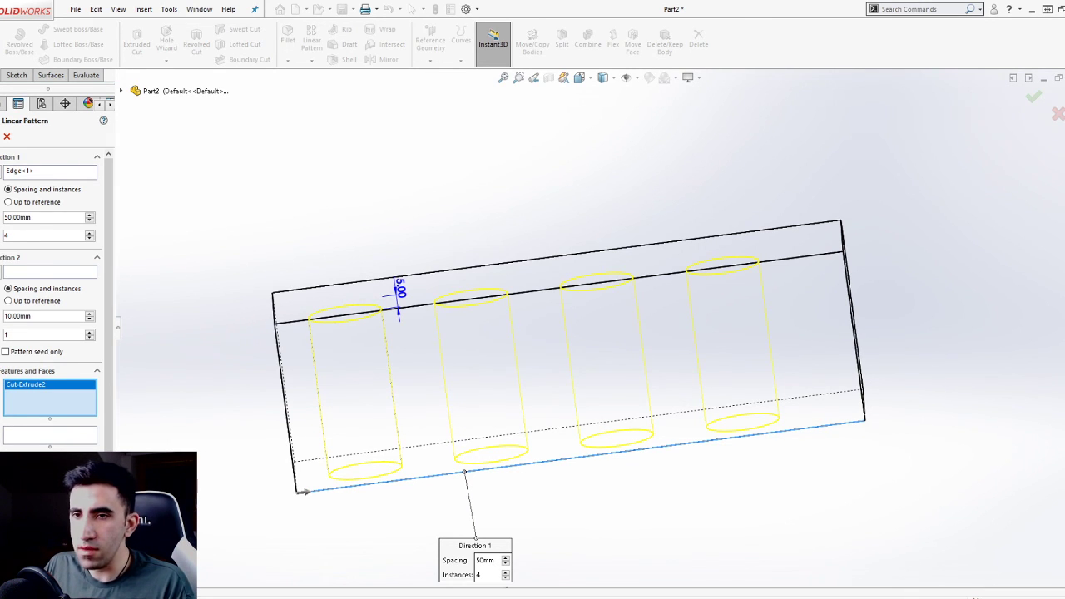
key("Return")
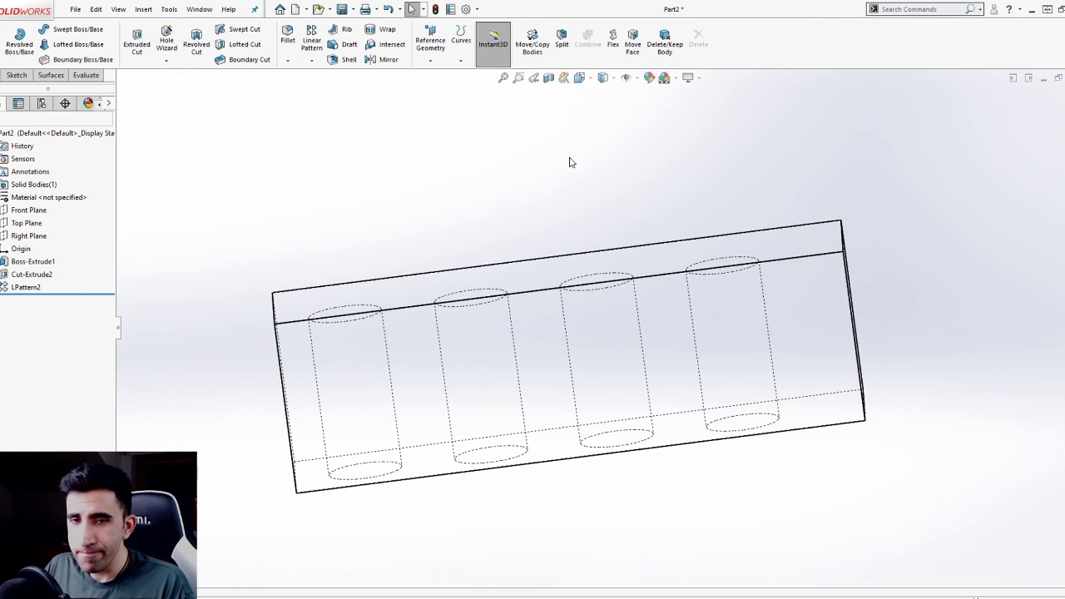
scroll(599, 323, "up", 3)
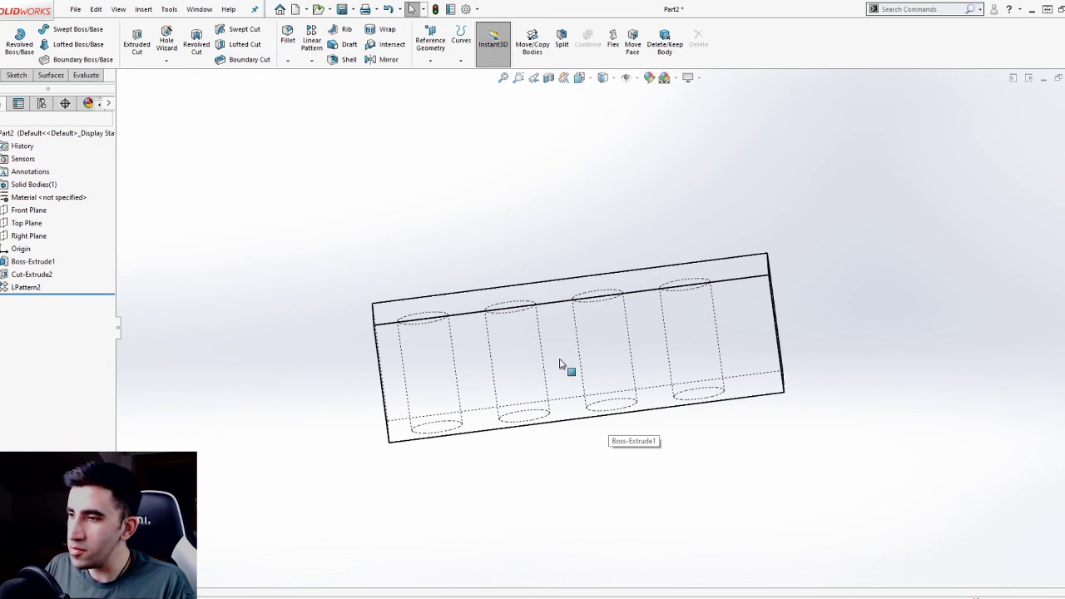
middle_click_drag(562, 364, 569, 400)
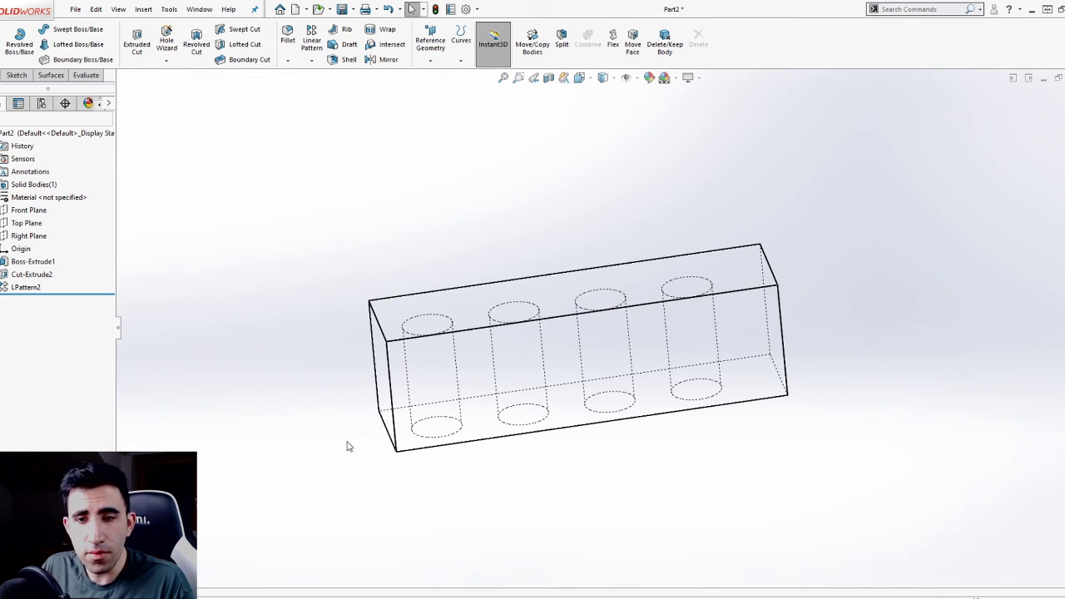
scroll(661, 352, "down", 2)
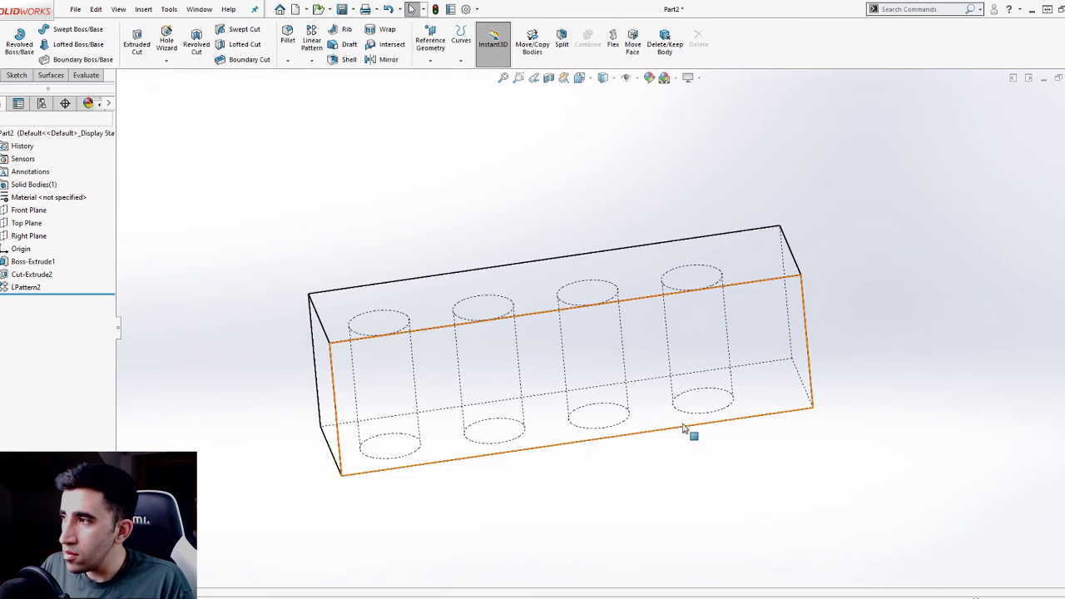
middle_click_drag(684, 428, 663, 379)
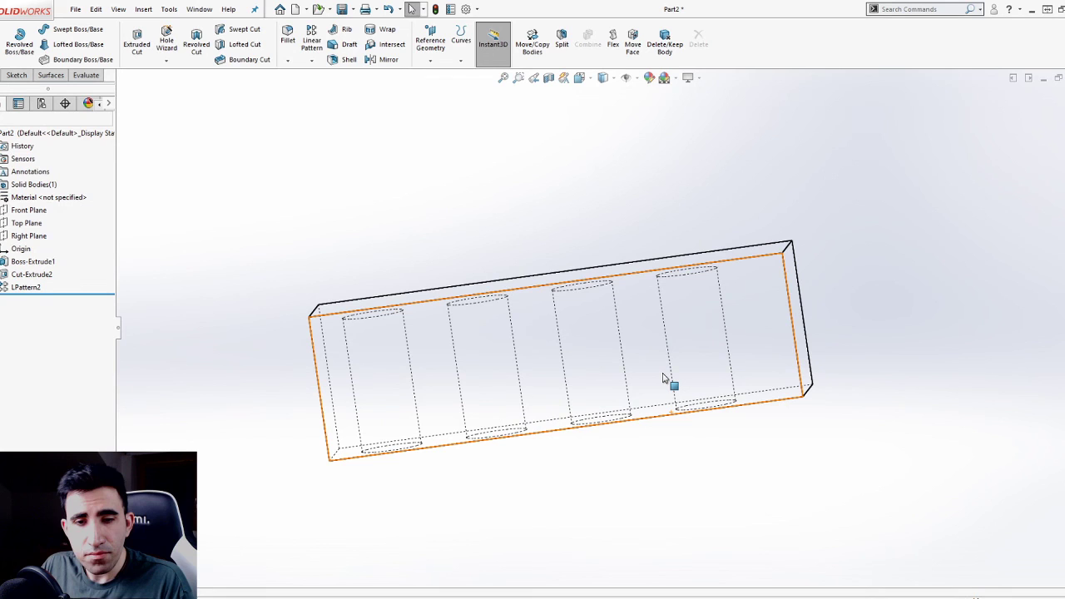